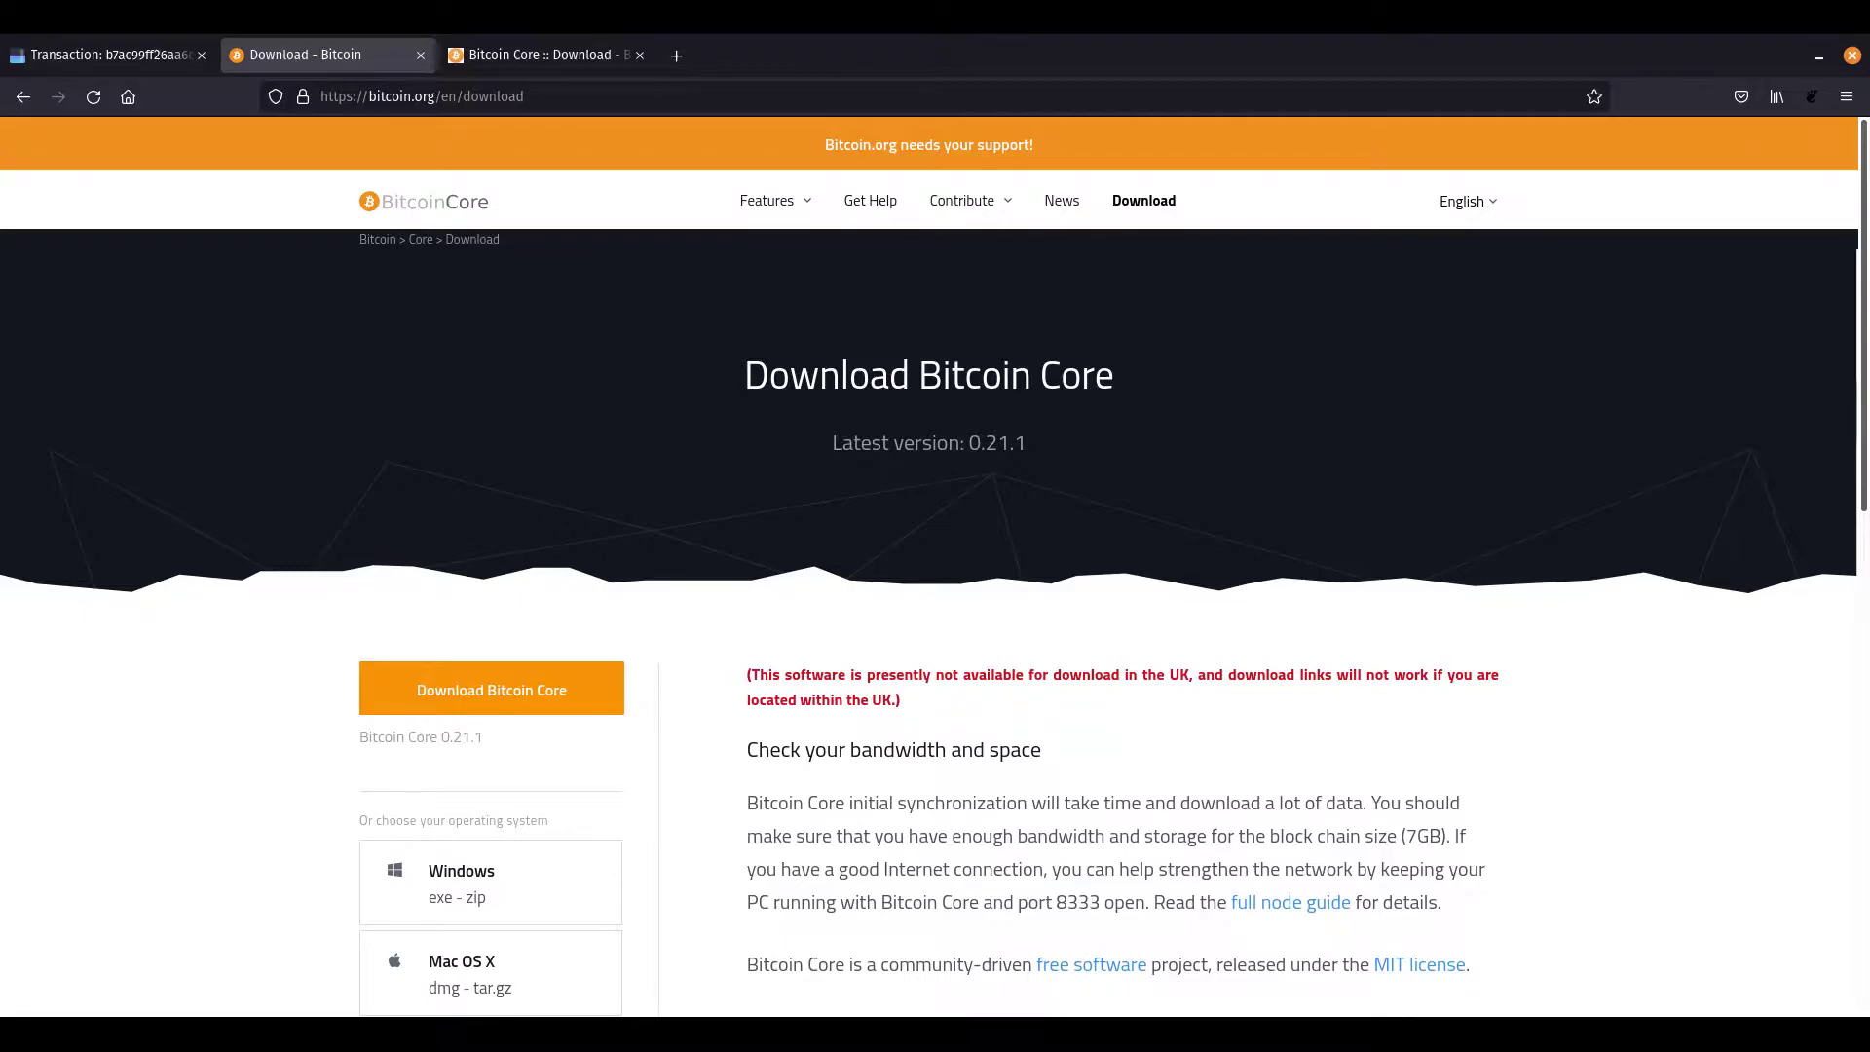
Switch Firefox to the 'Bitcoin Core :: Download' tab
{"action": "key", "text": "ctrl+Tab"}
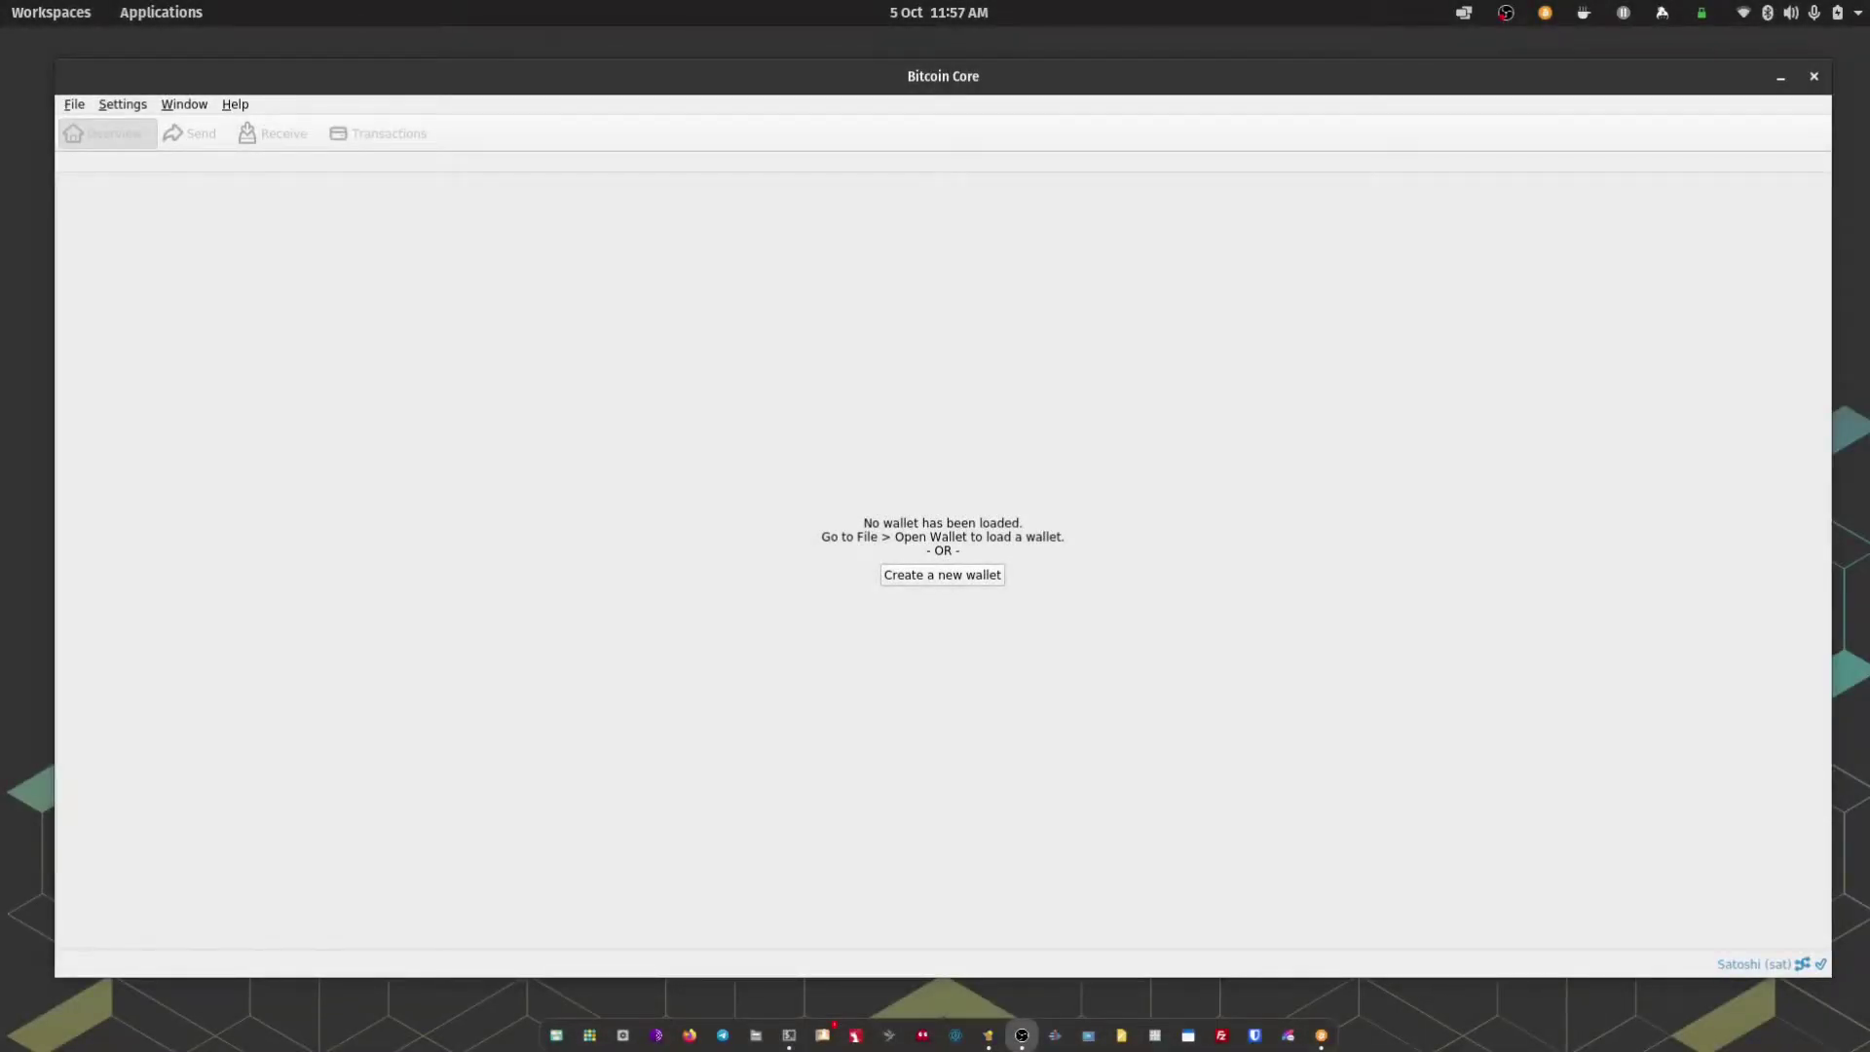
Create a blank wallet named 'Passport' with Disable Private Keys ticked
{"action": "left_click", "coordinate": [932, 581]}
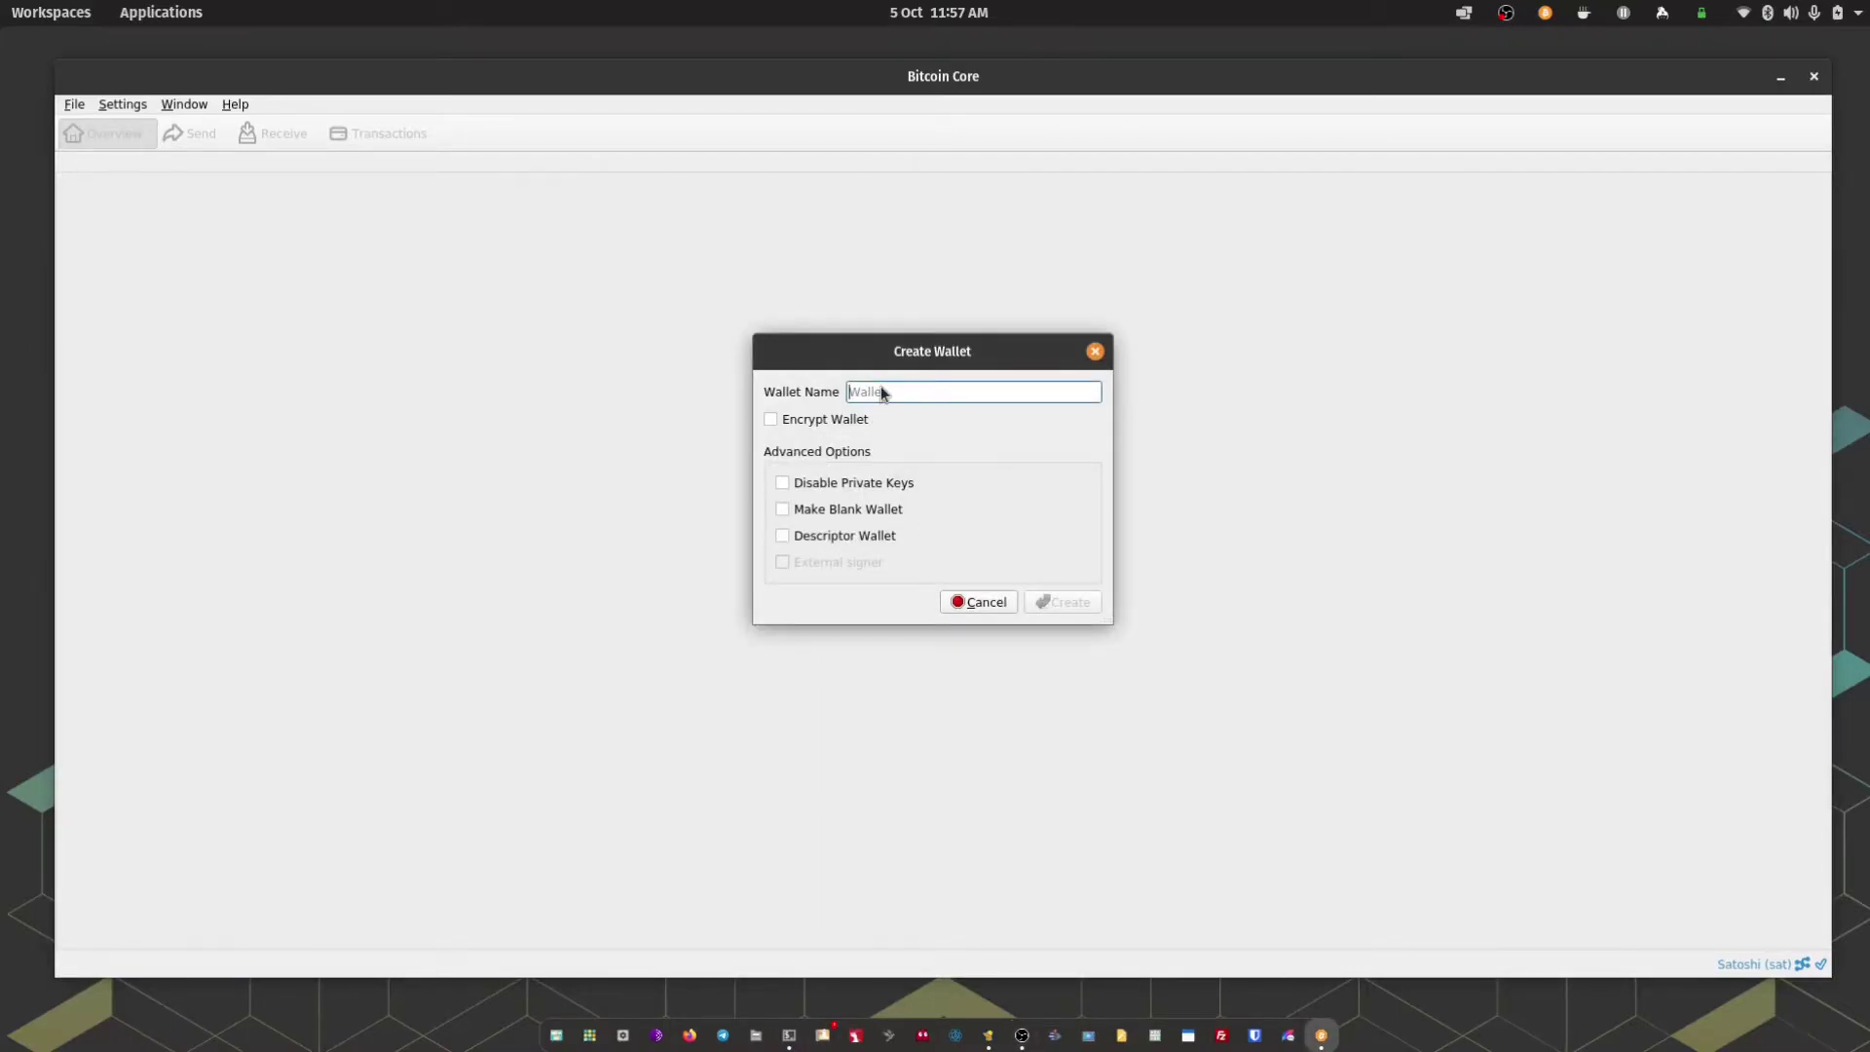
{"action": "type", "text": "Passport"}
{"action": "left_click", "coordinate": [783, 483]}
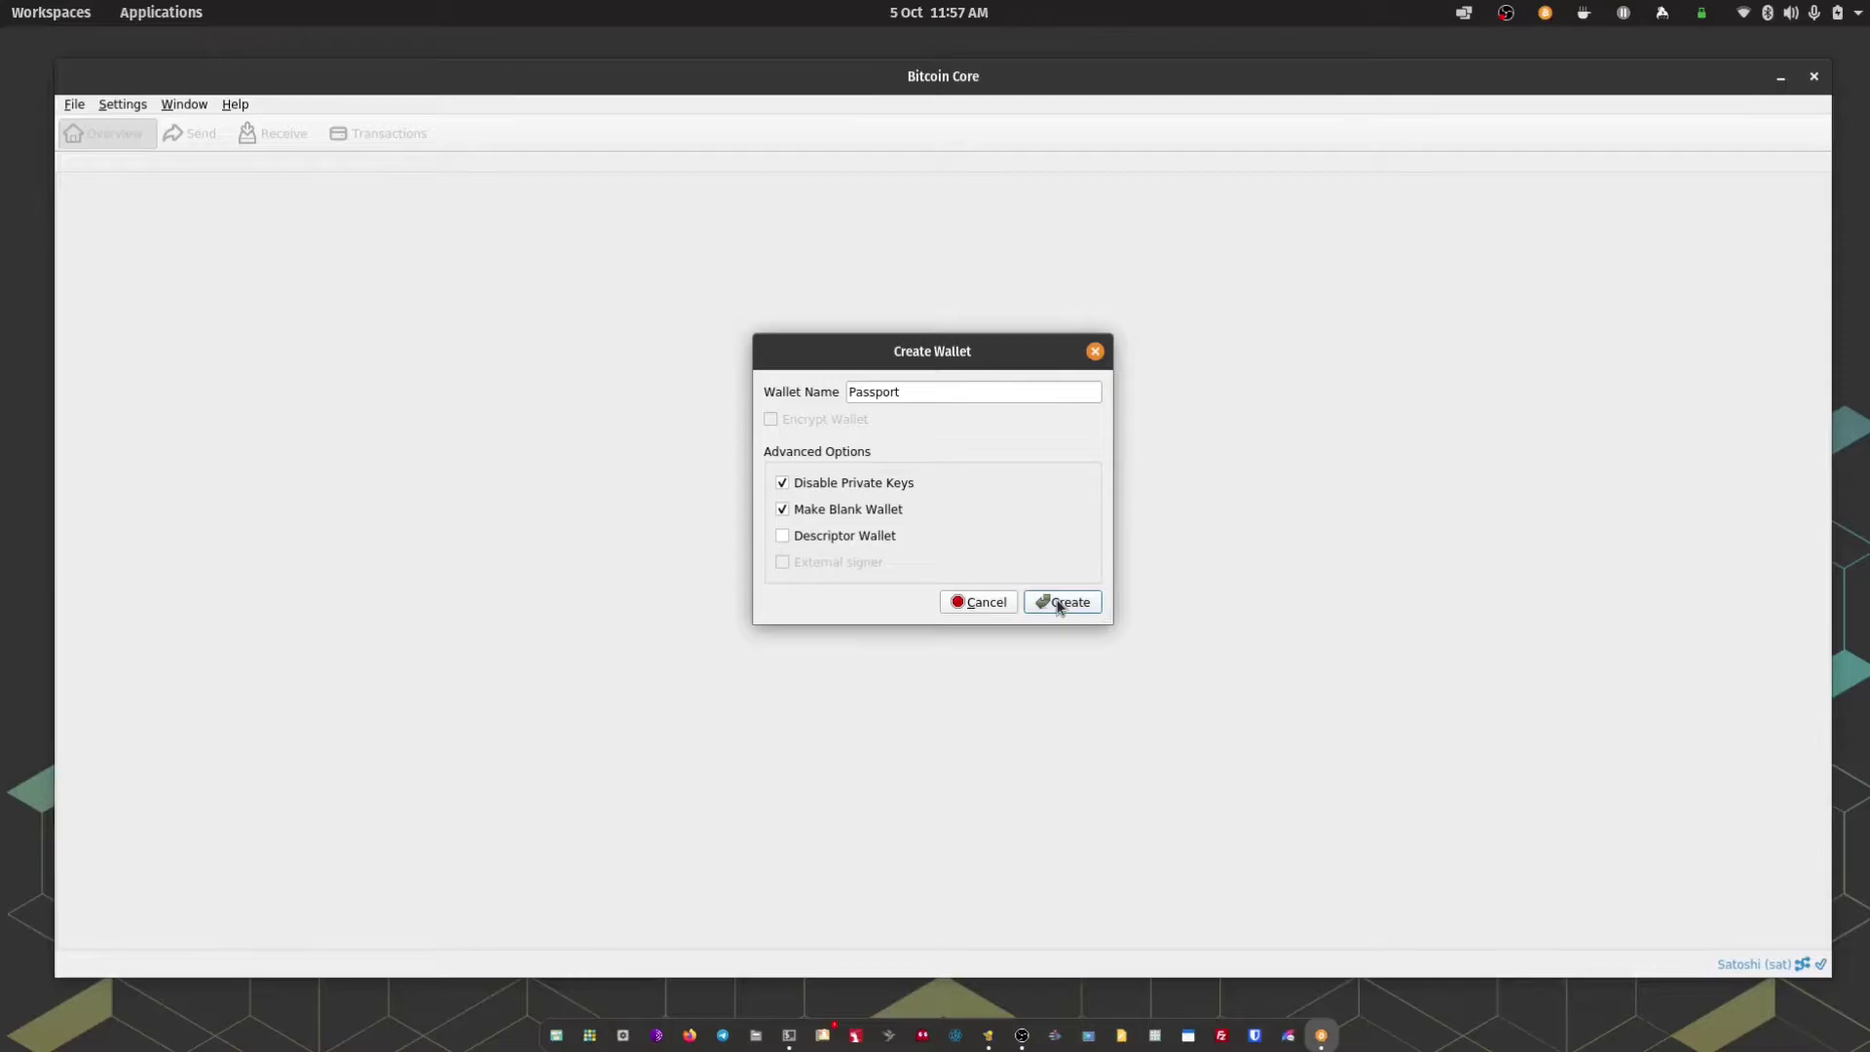
{"action": "left_click", "coordinate": [1061, 604]}
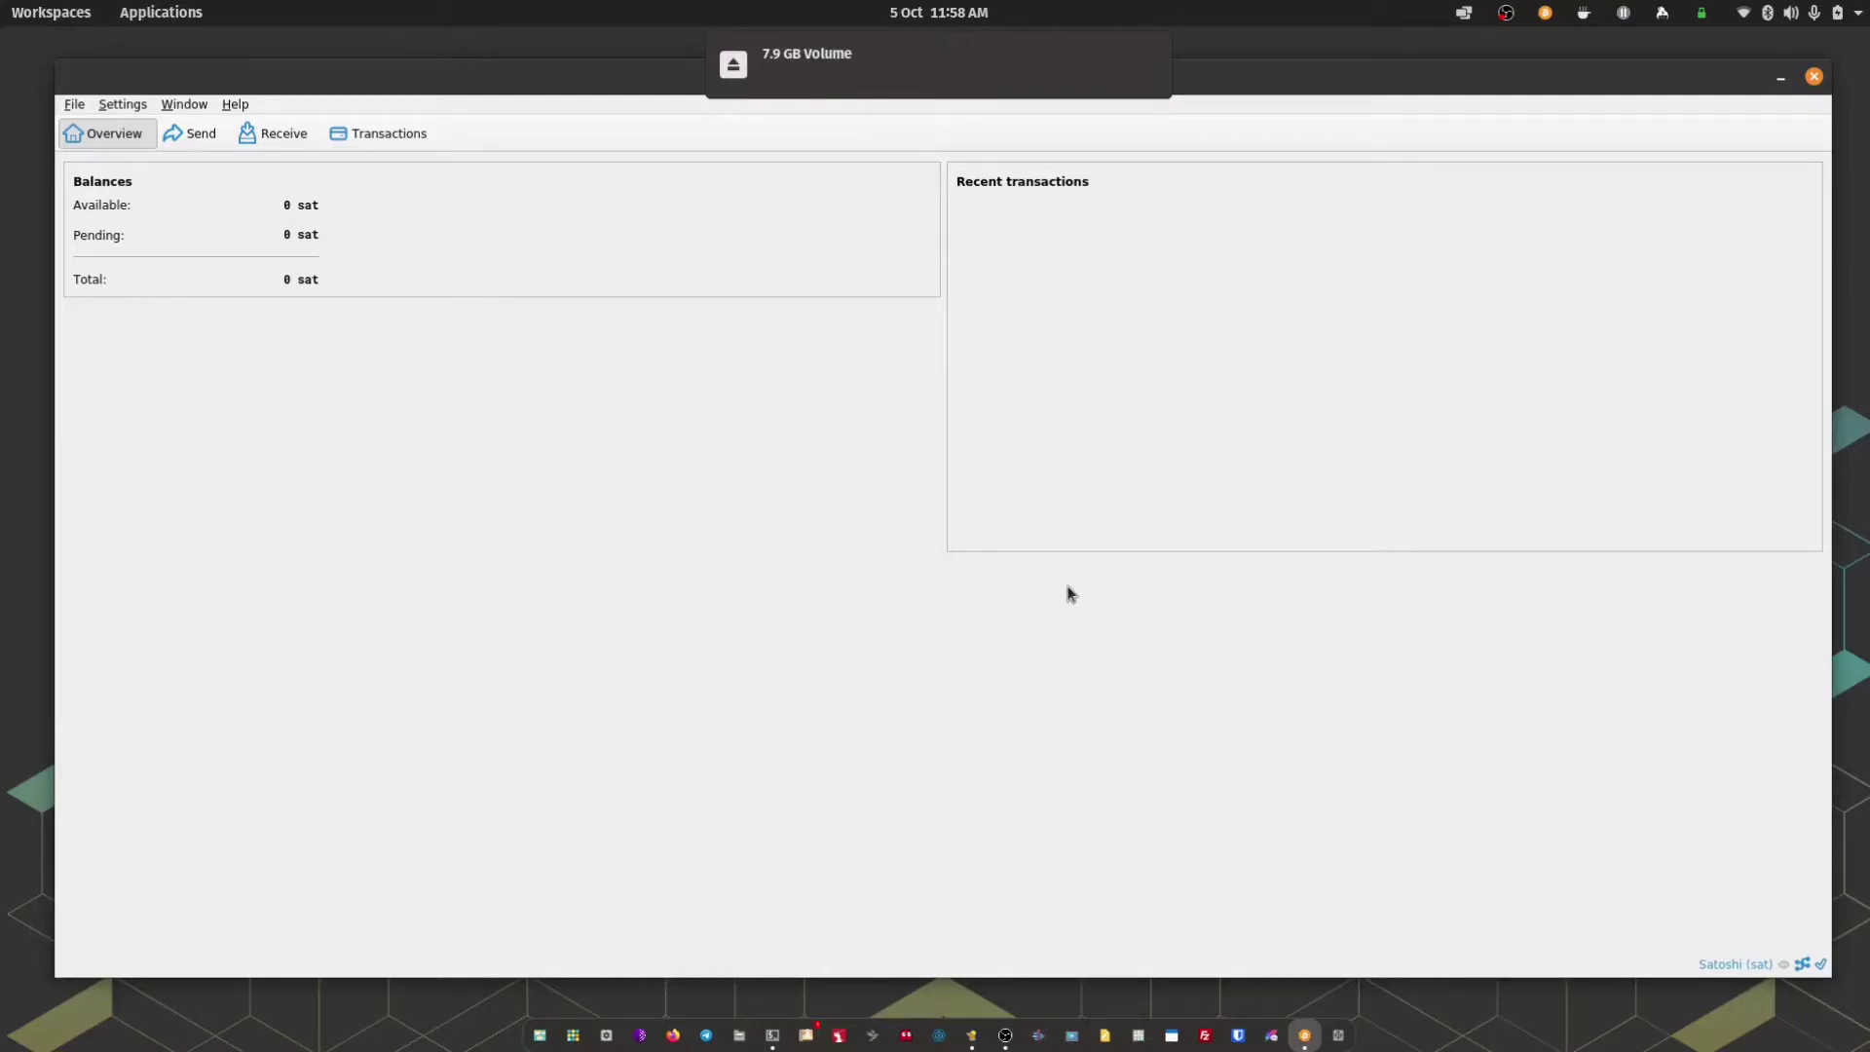
Open ea1a6342-bitcoin-core.txt from the 7.9 GB Volume in the text editor
{"action": "left_click", "coordinate": [1342, 1038]}
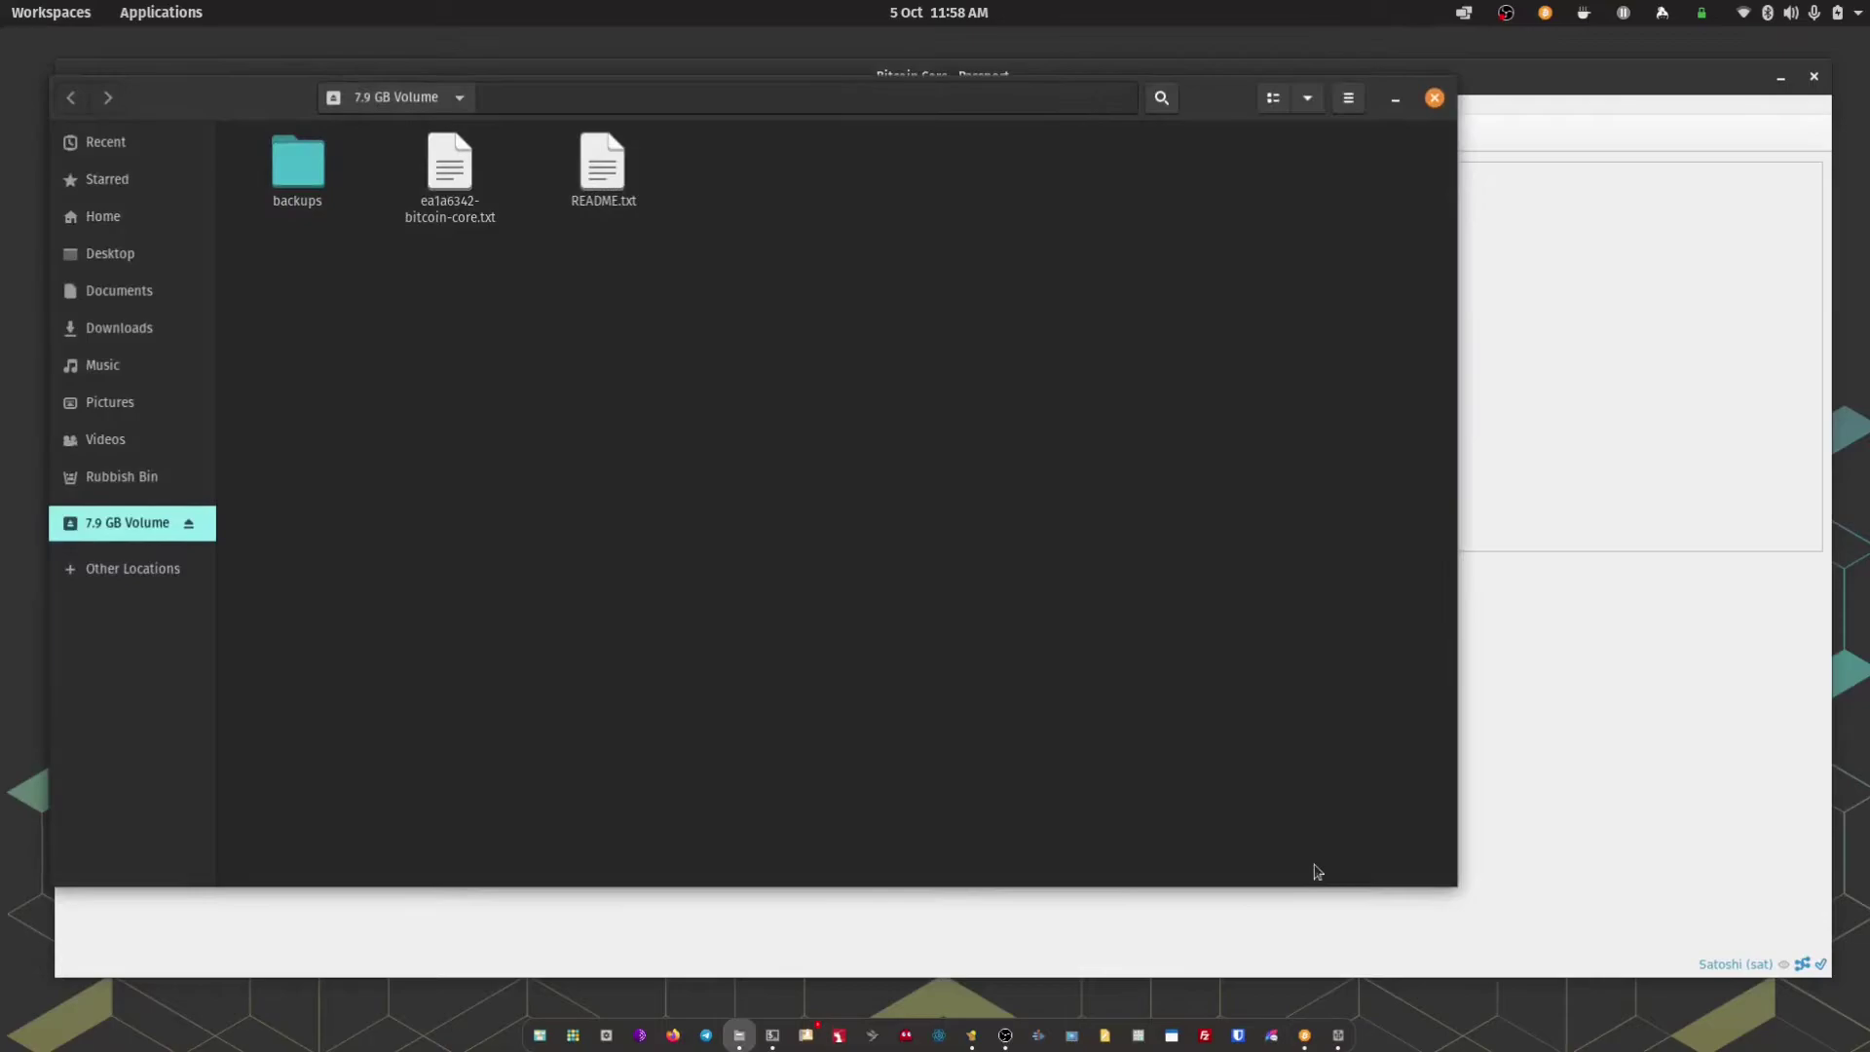
{"action": "left_click_drag", "start_coordinate": [1199, 107], "coordinate": [1343, 129]}
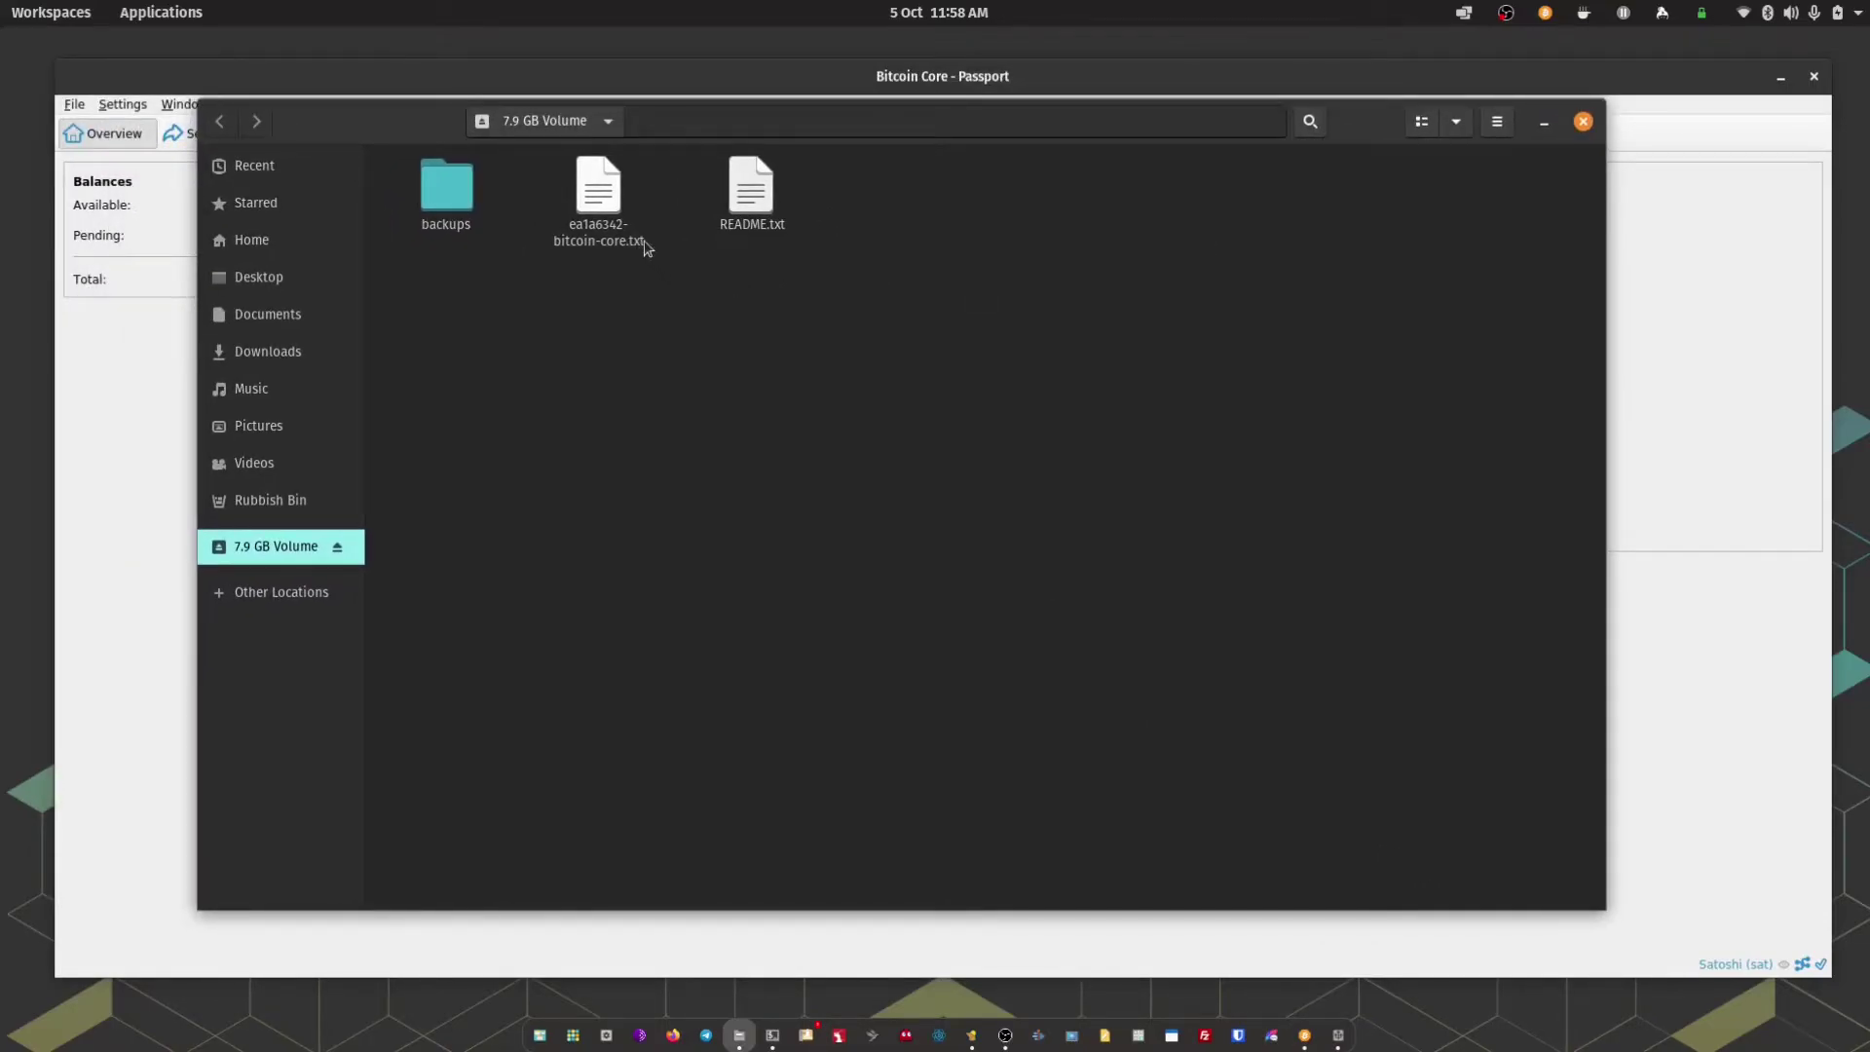
{"action": "left_click", "coordinate": [606, 203]}
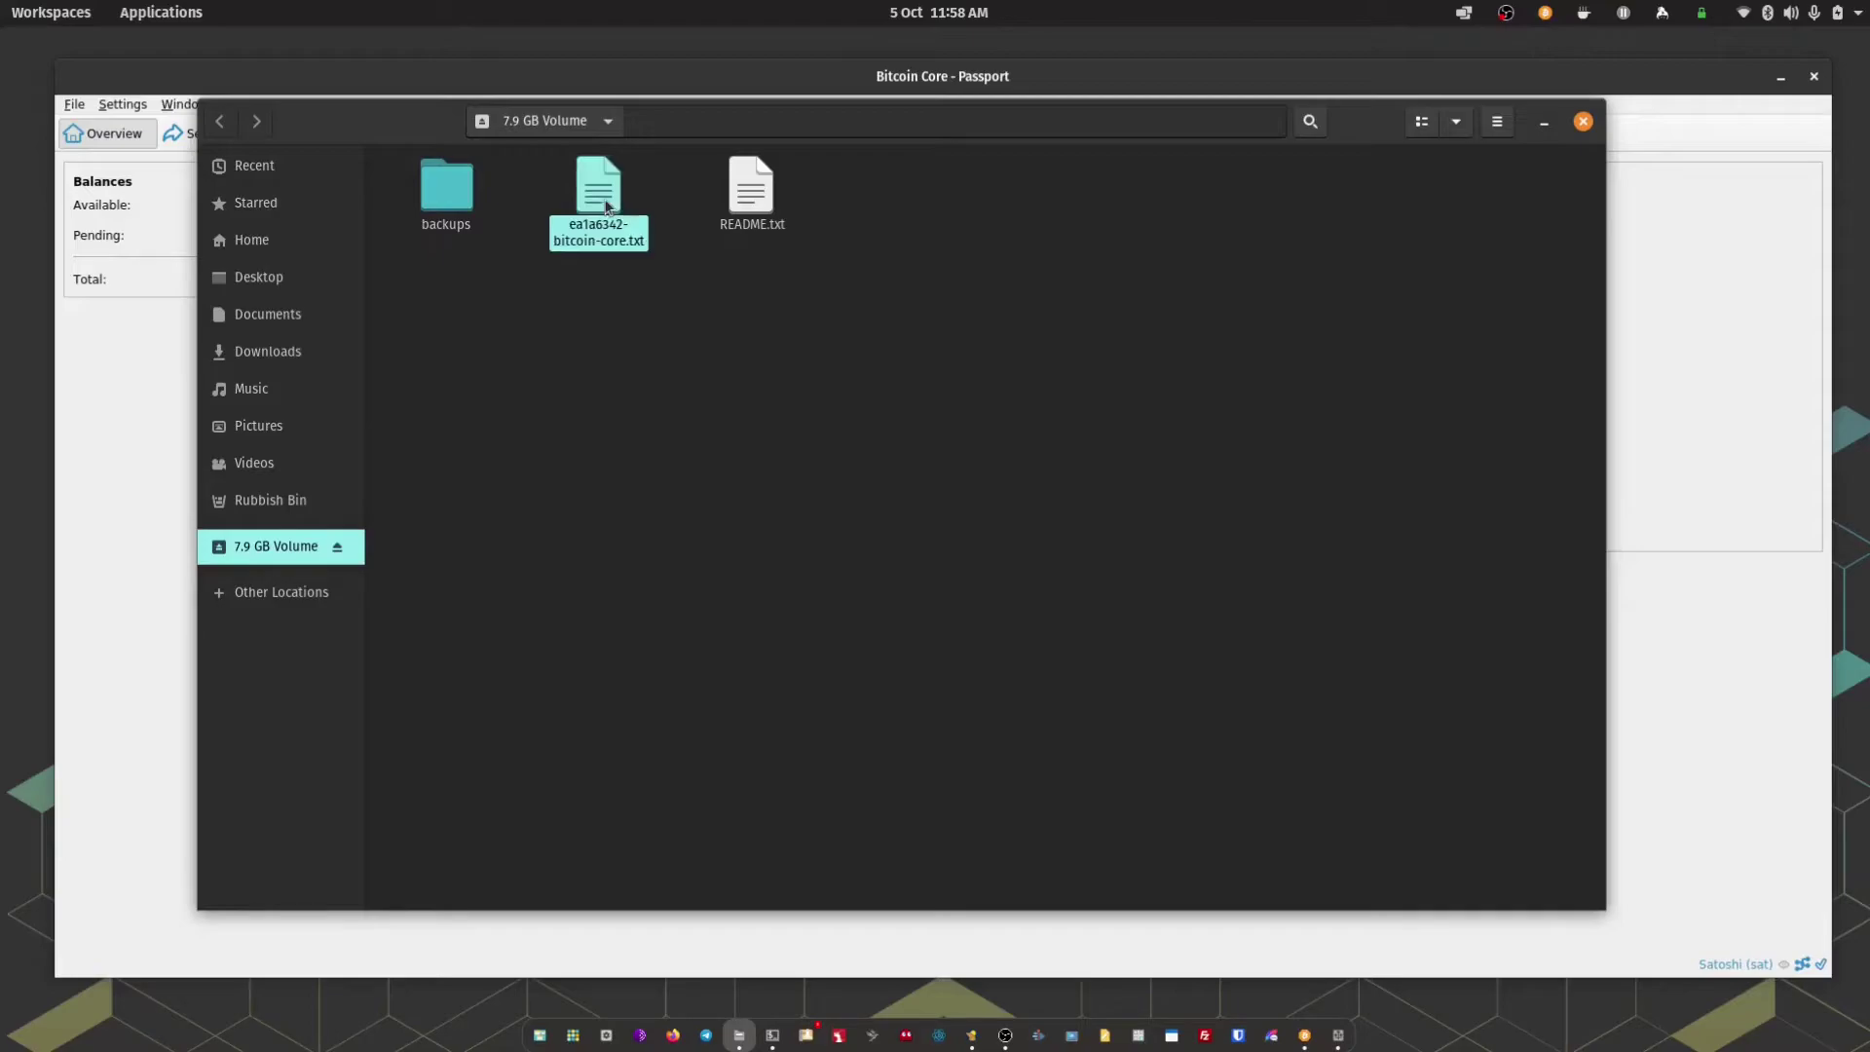
{"action": "double_click", "coordinate": [599, 214]}
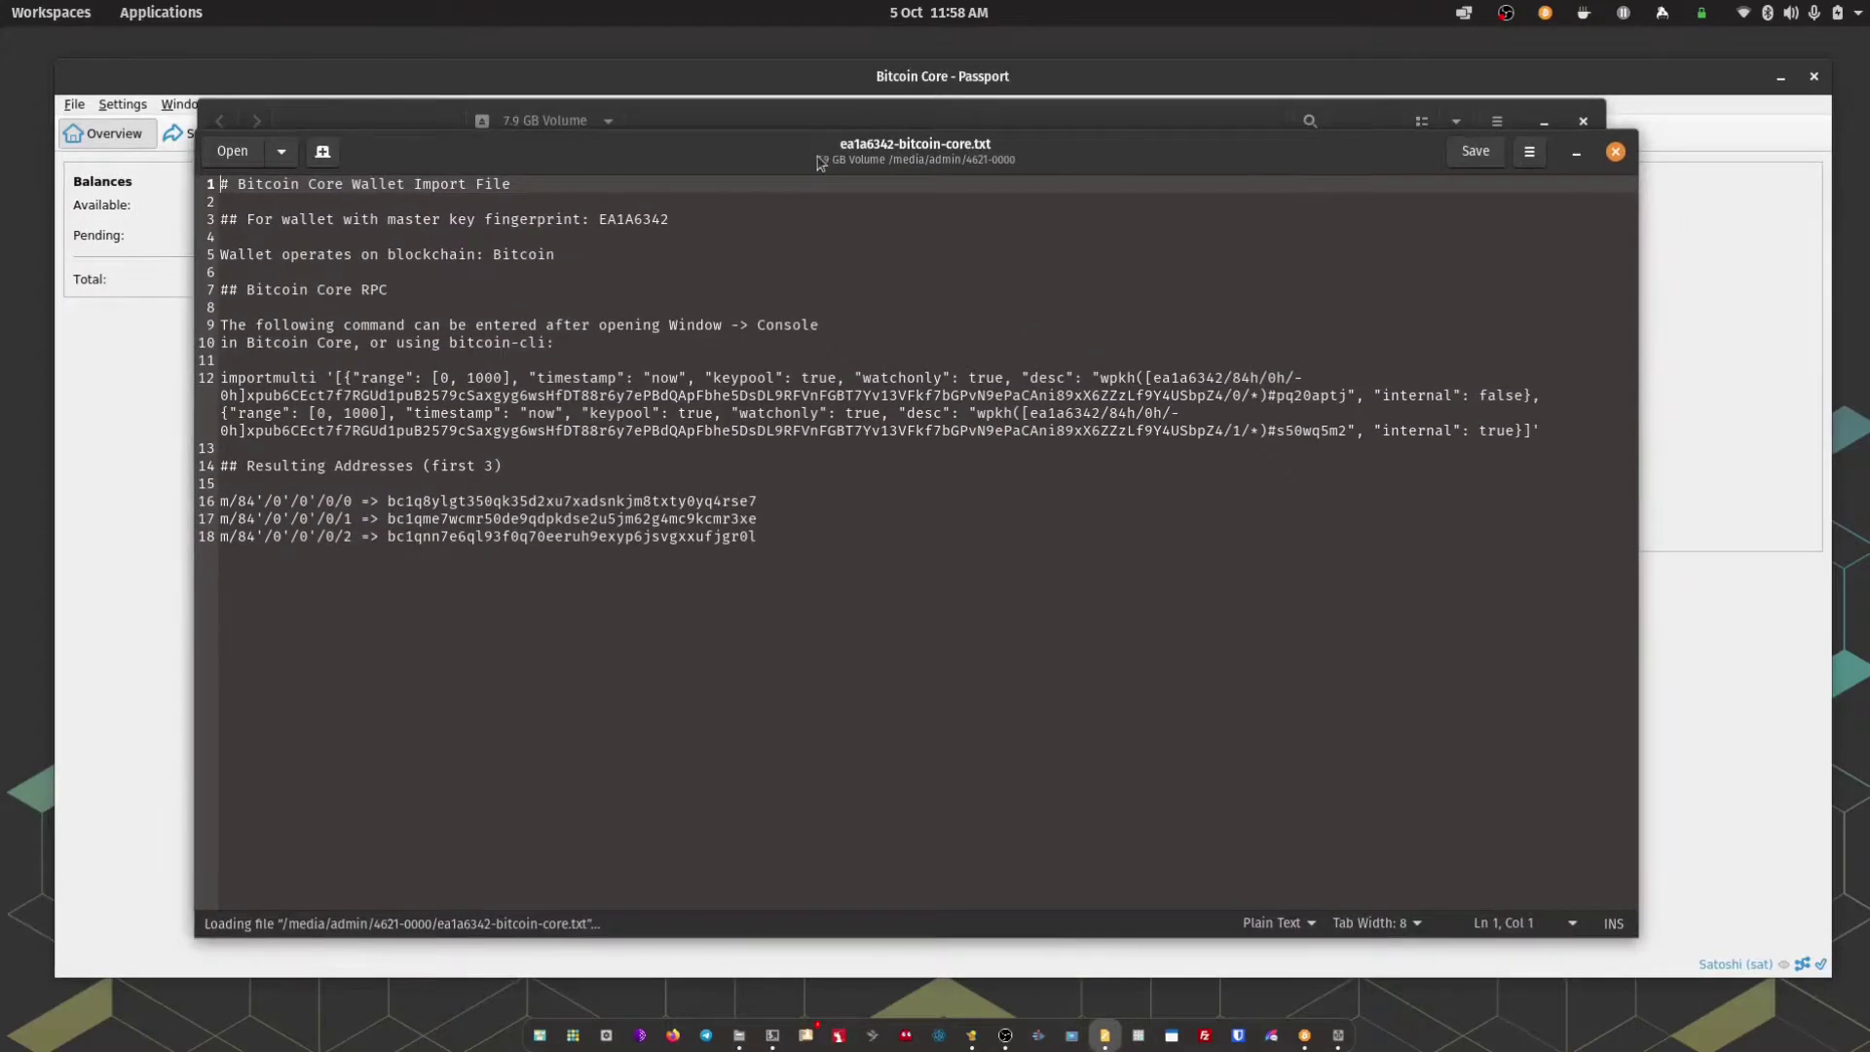
Select the whole importmulti command on line 12, then minimise the editor and Files
{"action": "left_click_drag", "start_coordinate": [1638, 937], "coordinate": [1766, 990]}
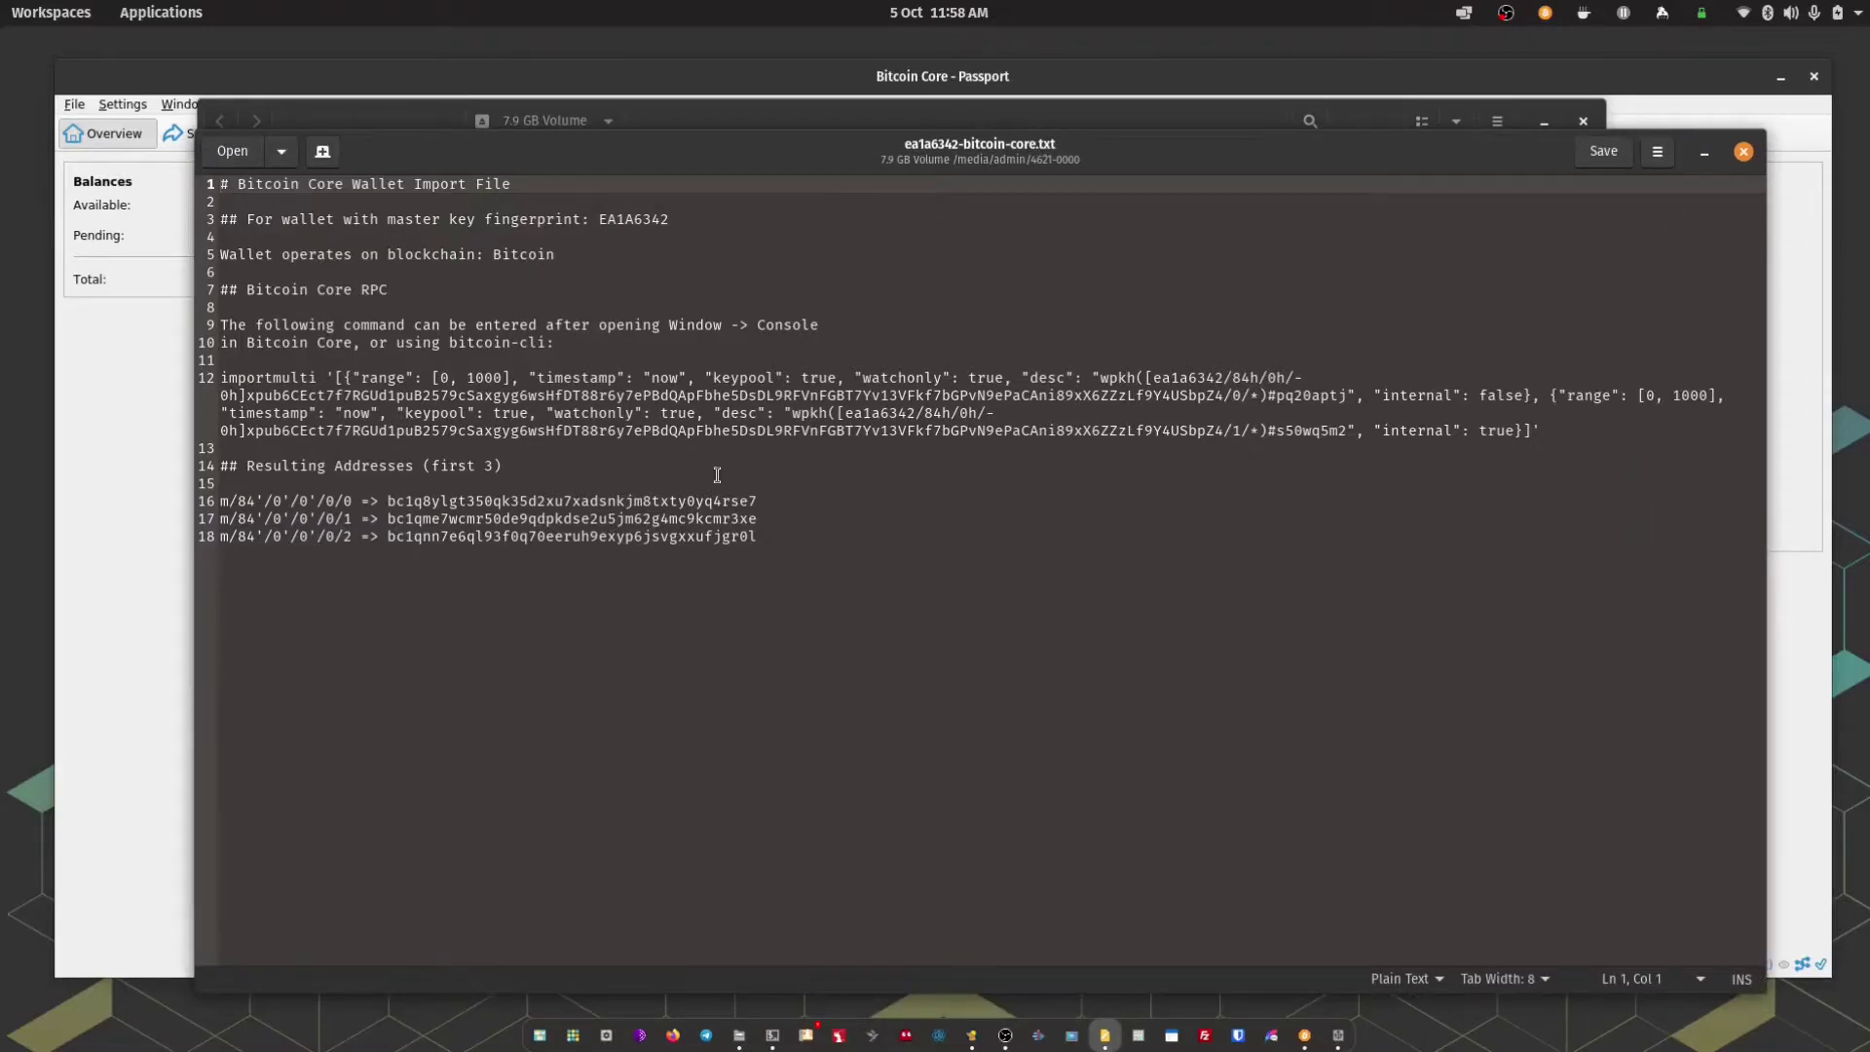
{"action": "left_click_drag", "start_coordinate": [710, 155], "coordinate": [670, 148]}
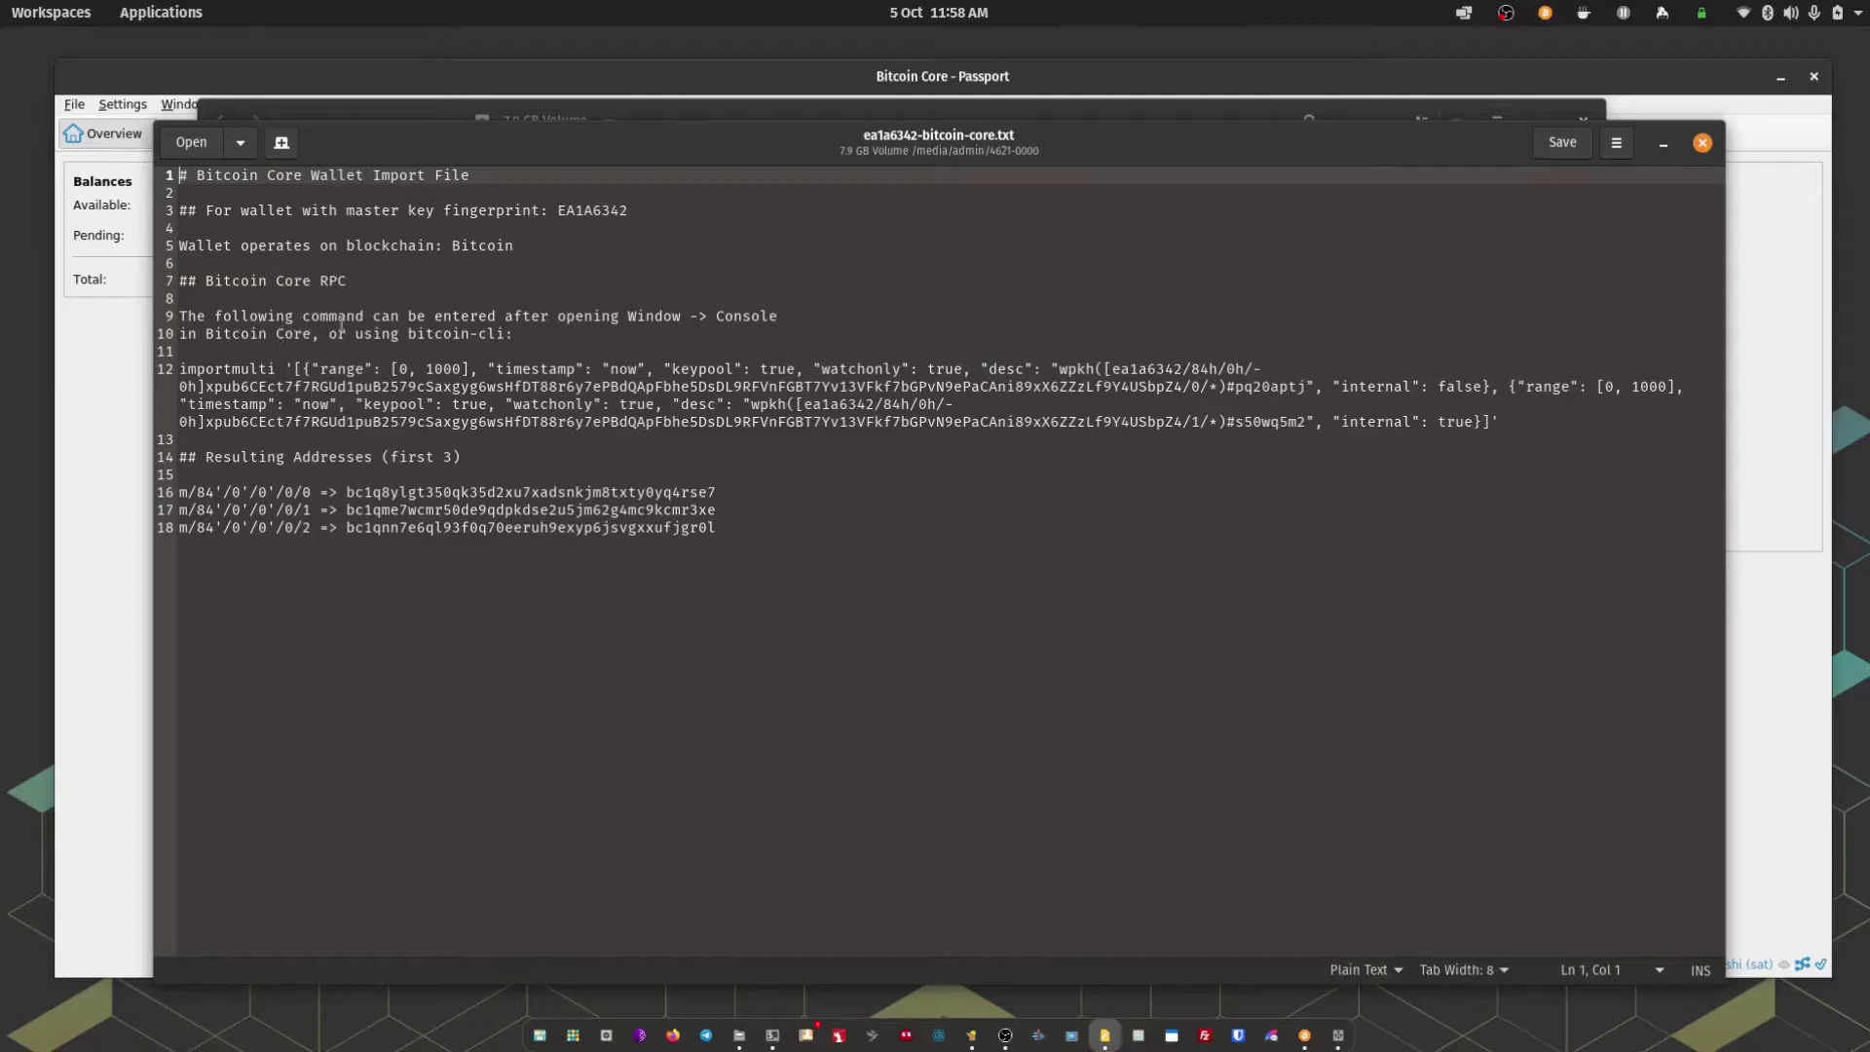
{"action": "left_click_drag", "start_coordinate": [1502, 421], "coordinate": [1351, 400]}
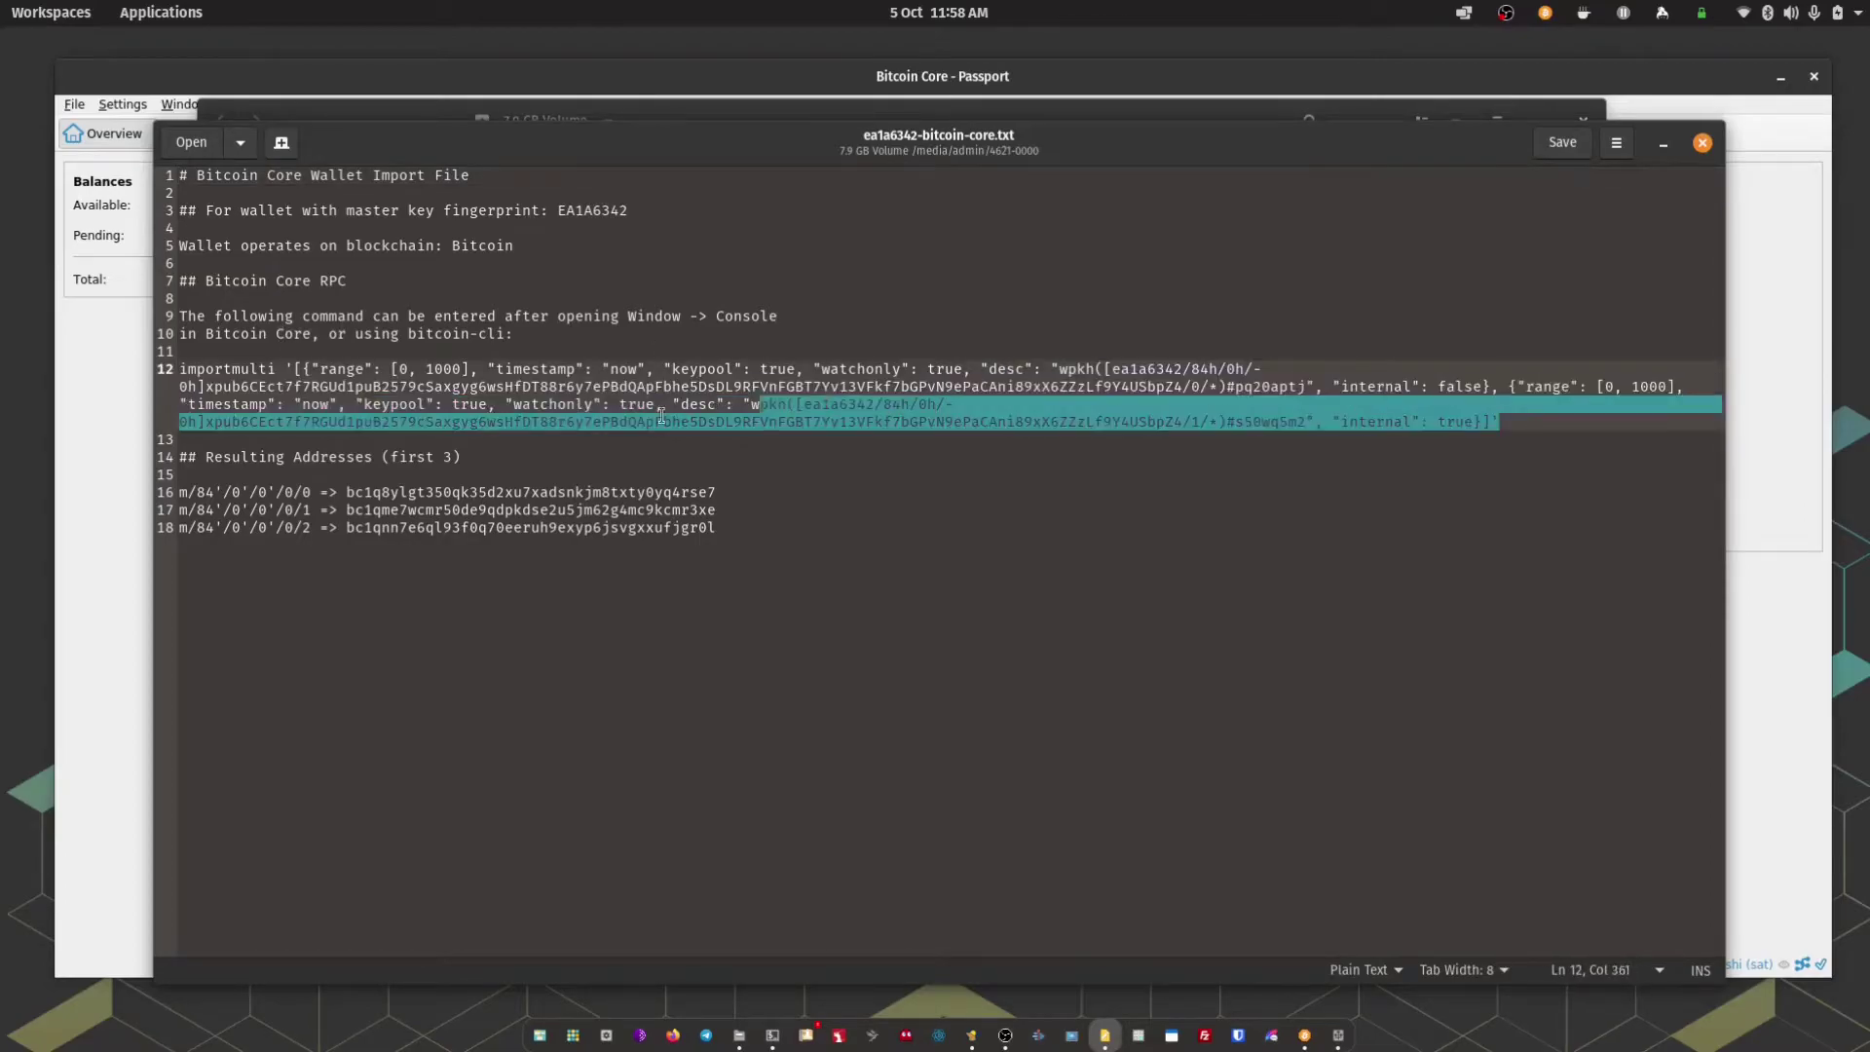
{"action": "left_click_drag", "start_coordinate": [662, 416], "coordinate": [217, 380]}
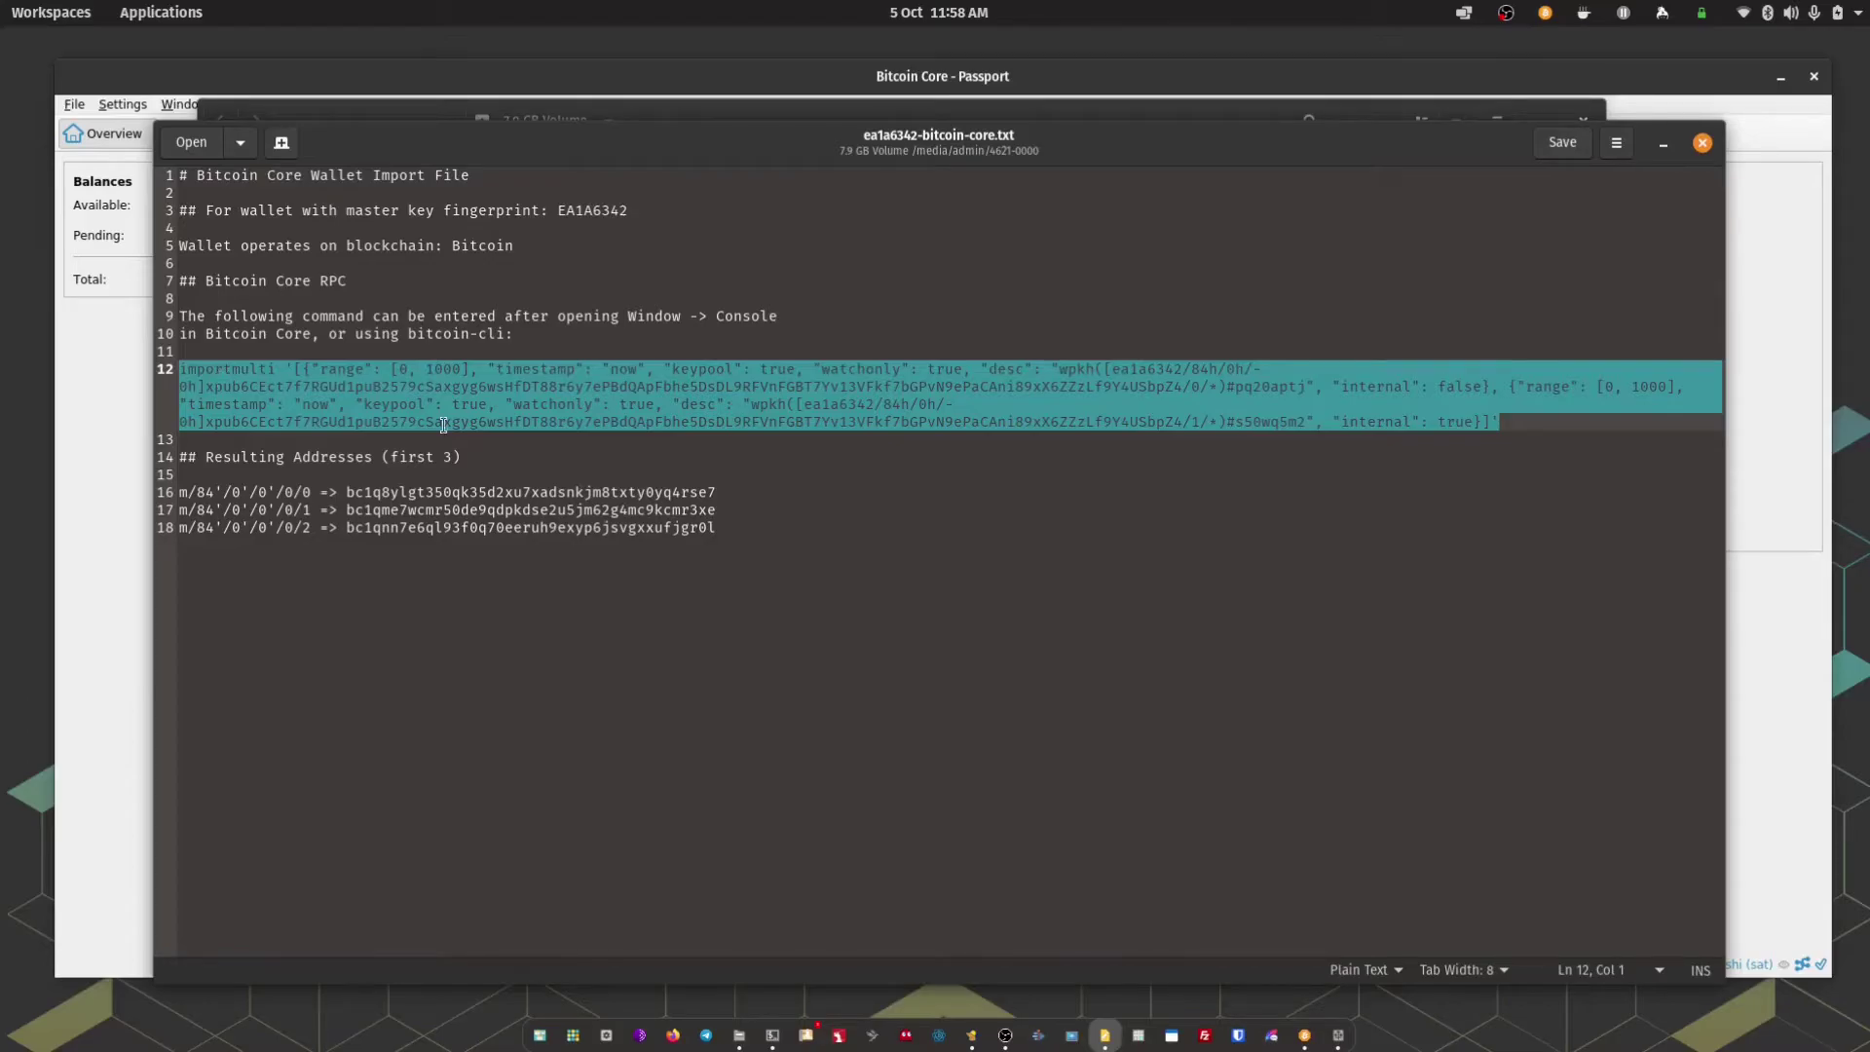
{"action": "left_click", "coordinate": [1661, 144]}
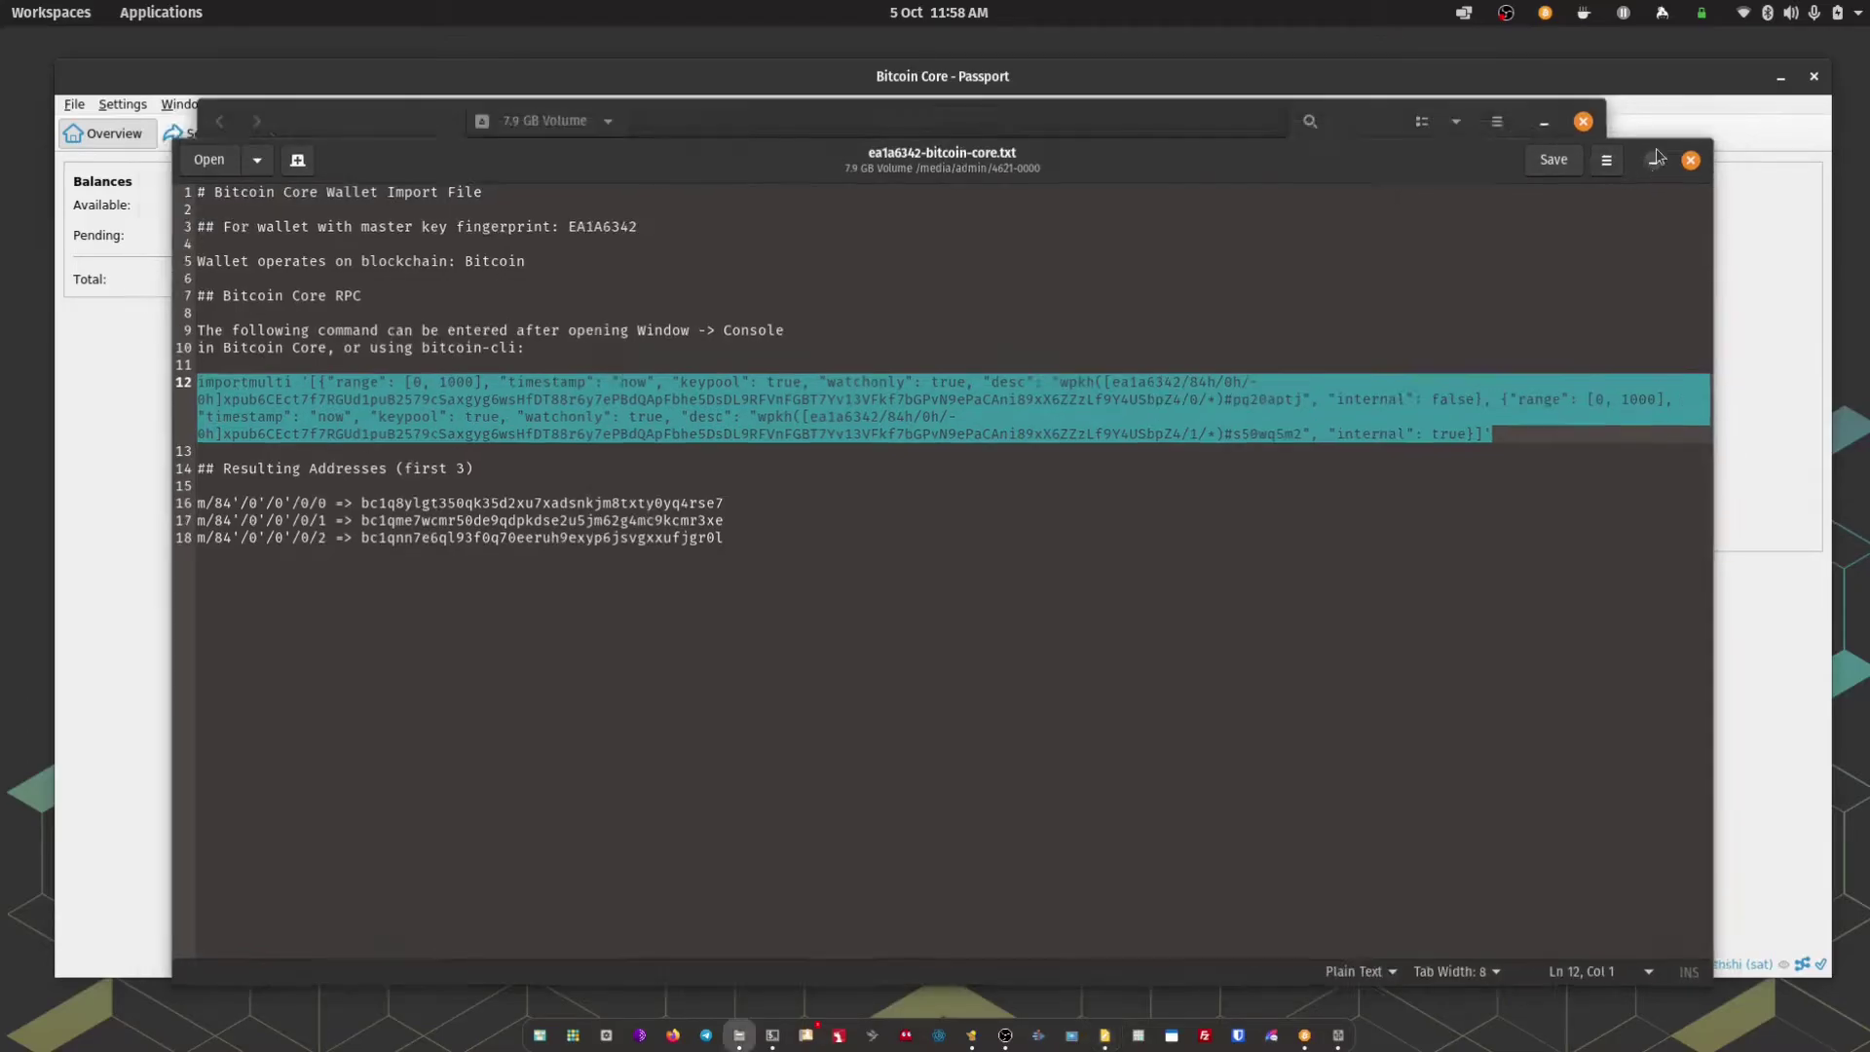
{"action": "left_click", "coordinate": [1541, 136]}
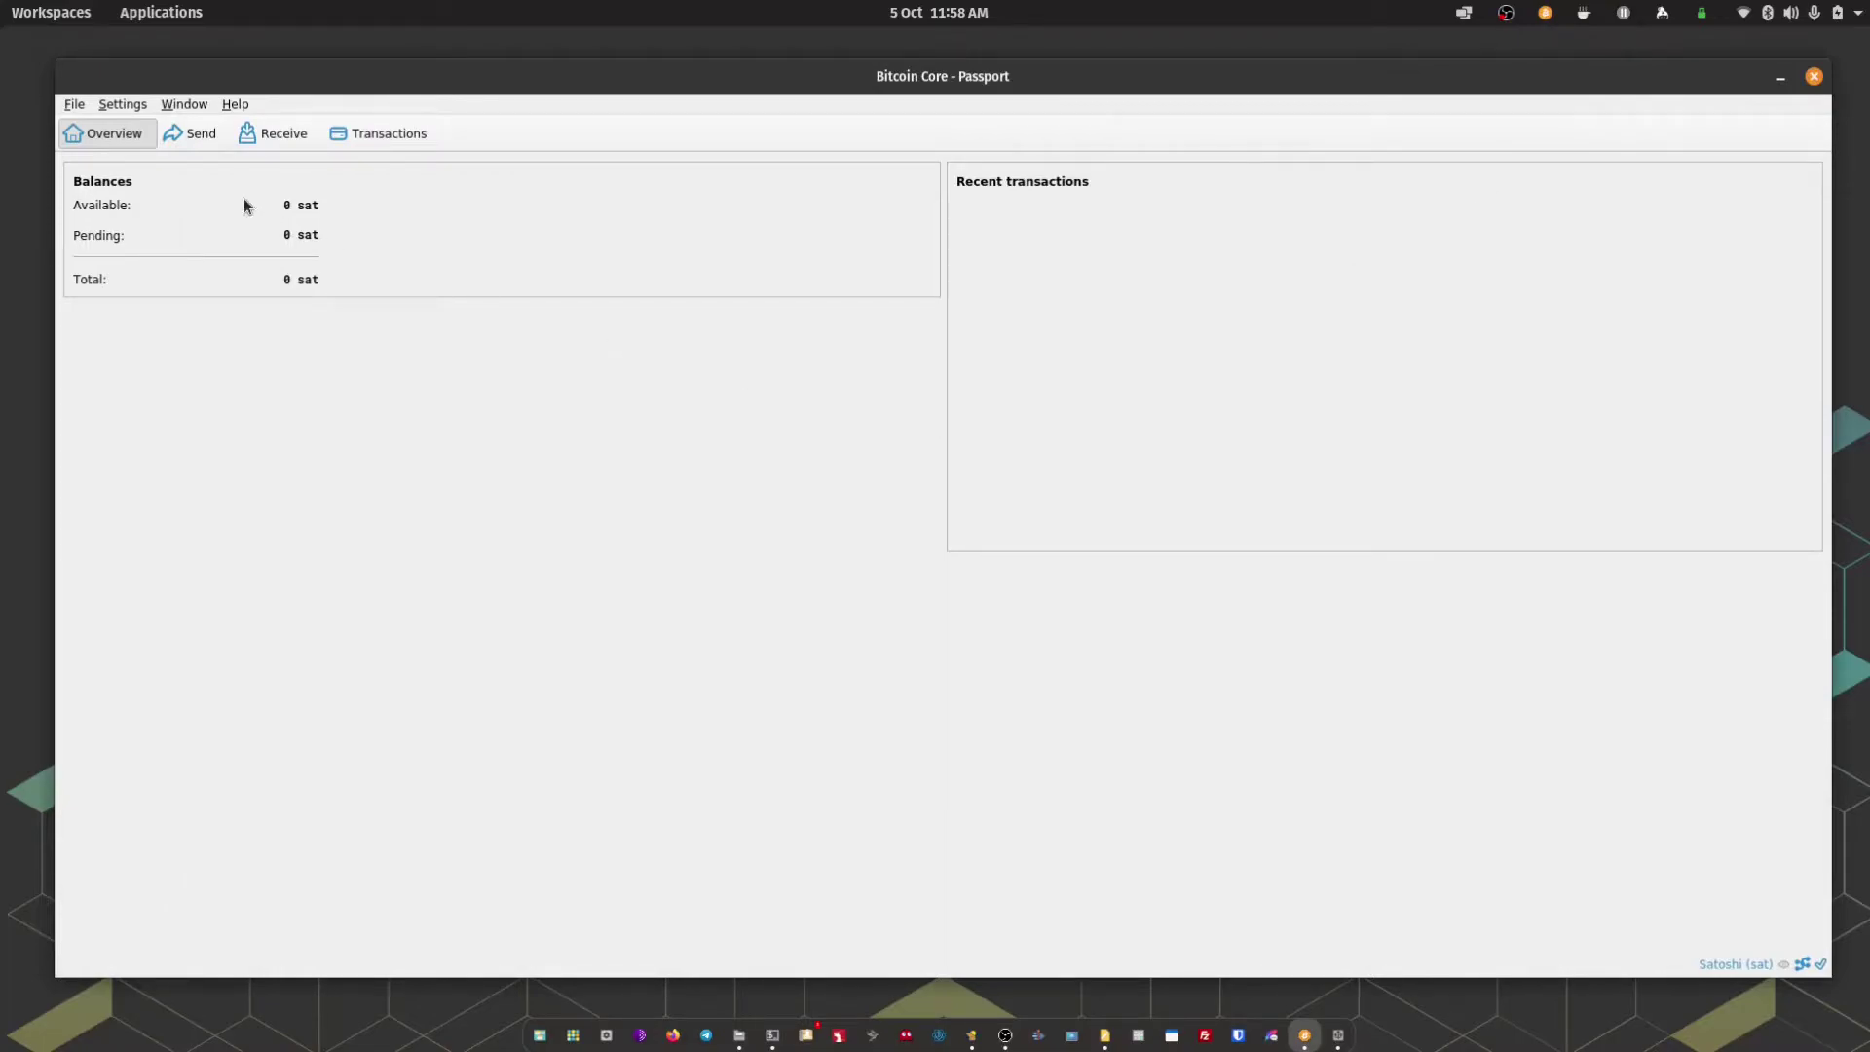
Run the copied importmulti command in the Window > Console for the Passport wallet
{"action": "left_click", "coordinate": [184, 105]}
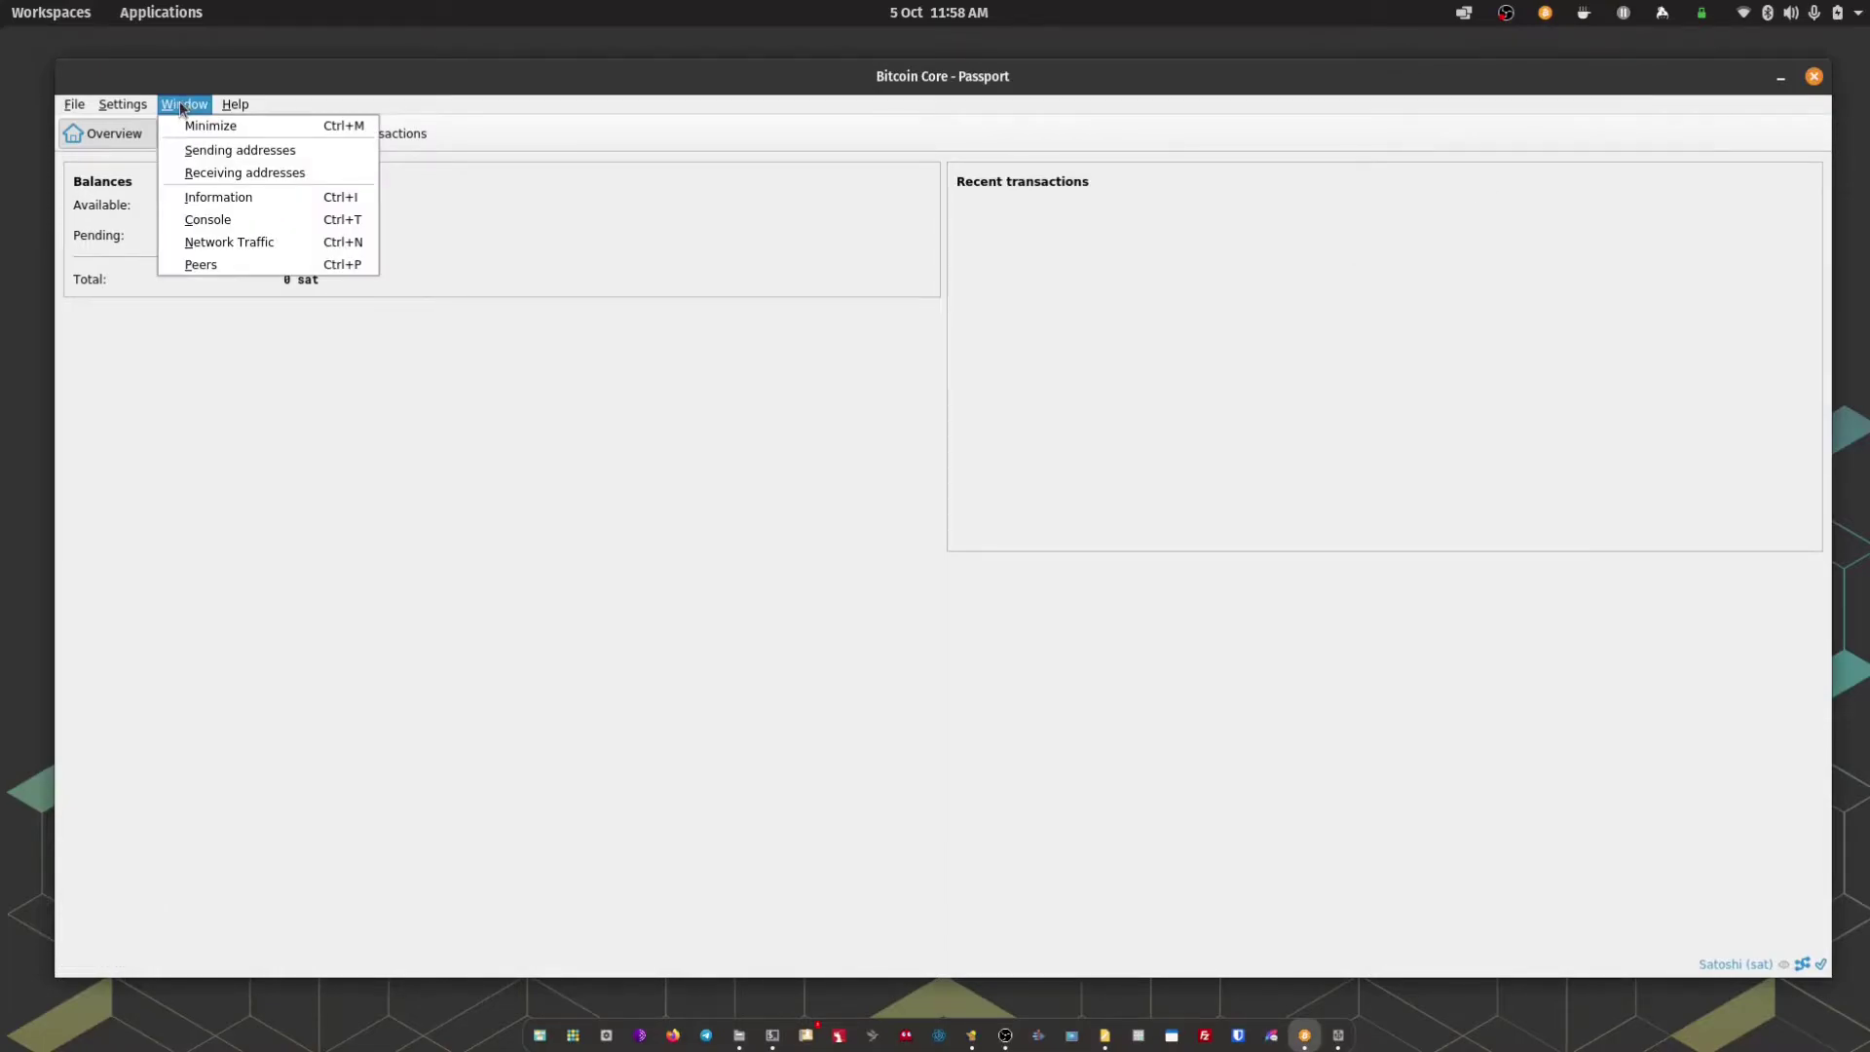
{"action": "left_click", "coordinate": [220, 219]}
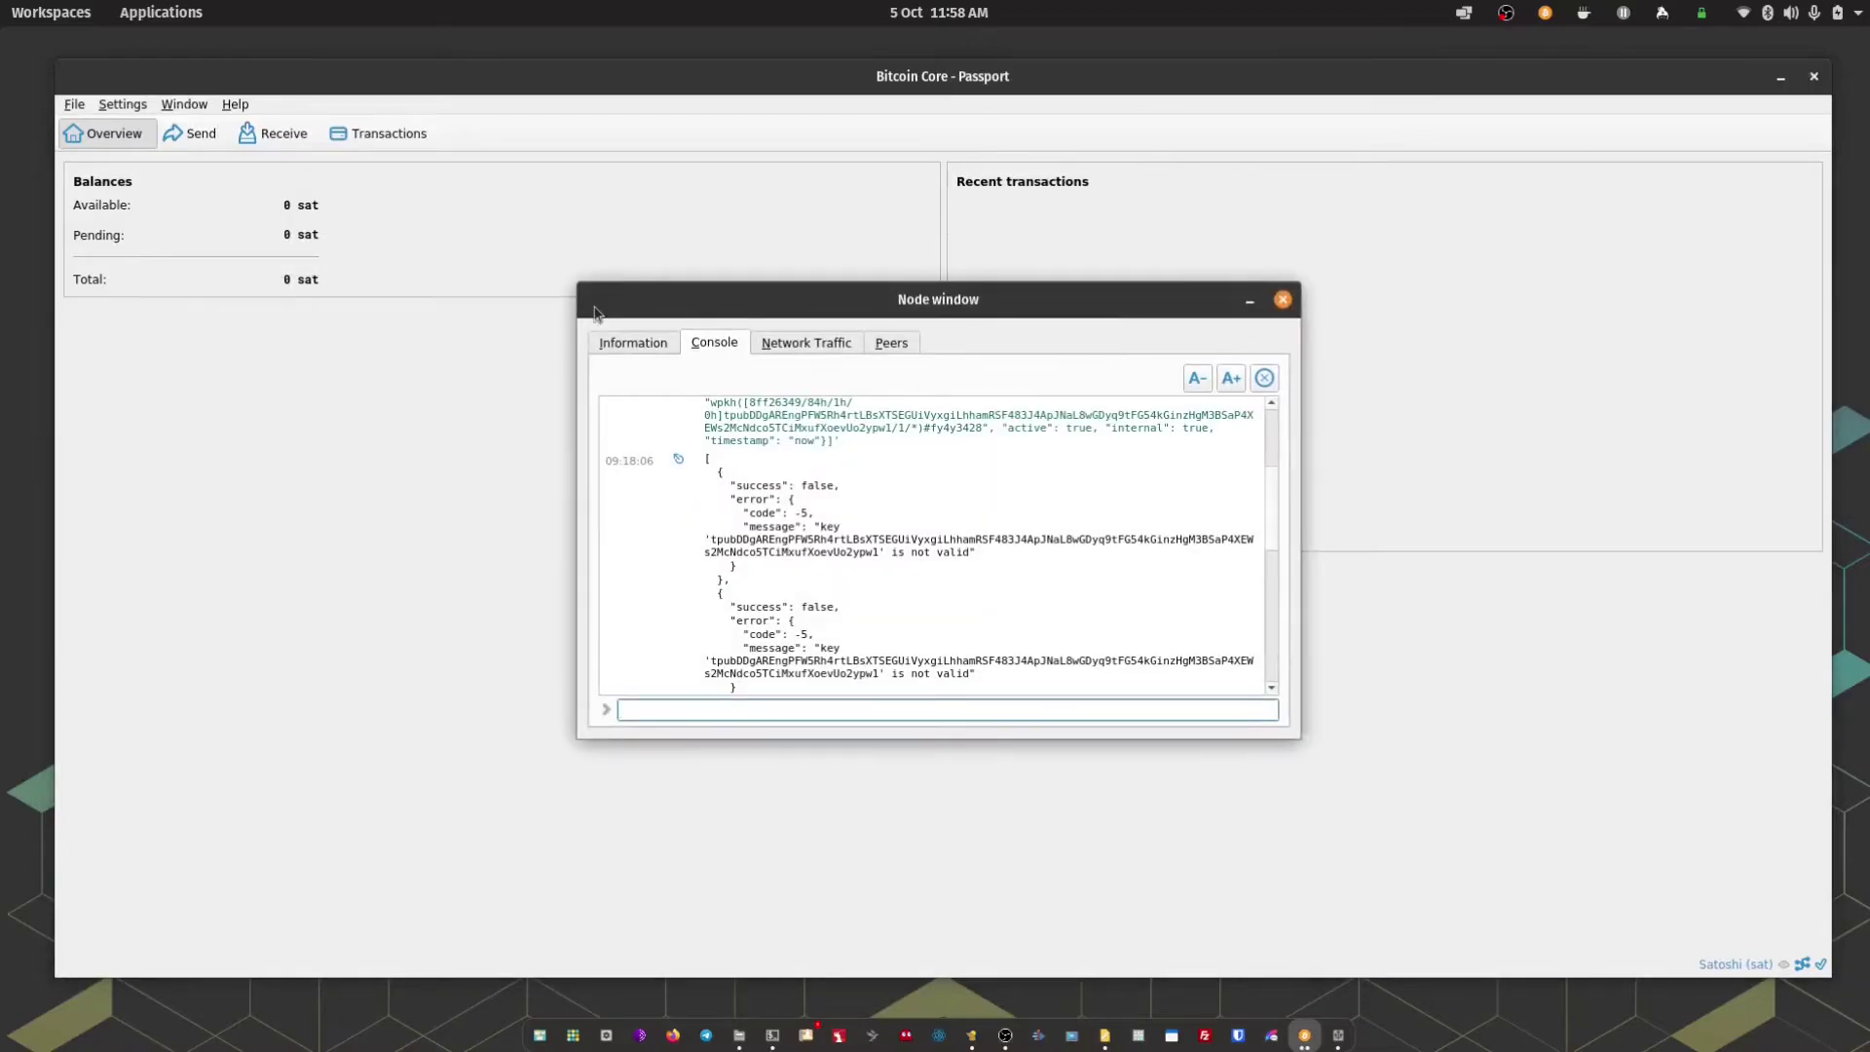
{"action": "left_click_drag", "start_coordinate": [569, 284], "coordinate": [426, 192]}
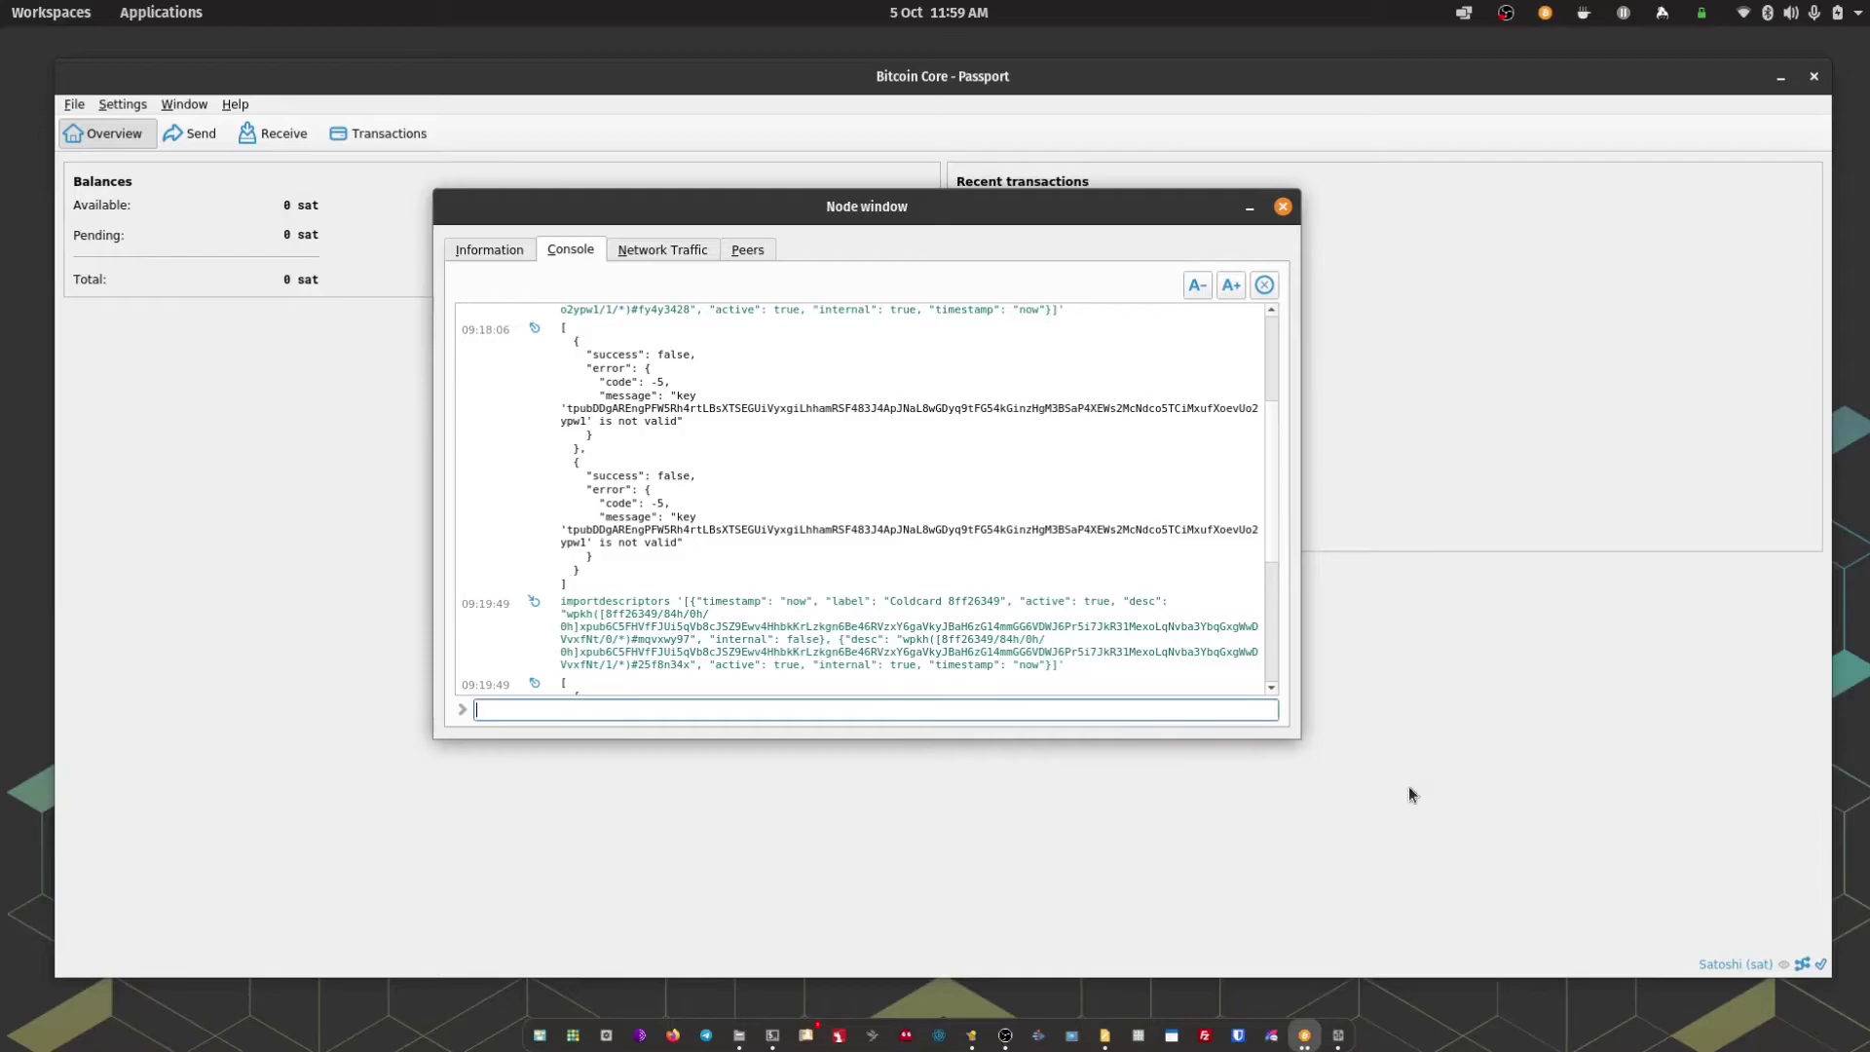
{"action": "left_click_drag", "start_coordinate": [1043, 204], "coordinate": [1128, 239]}
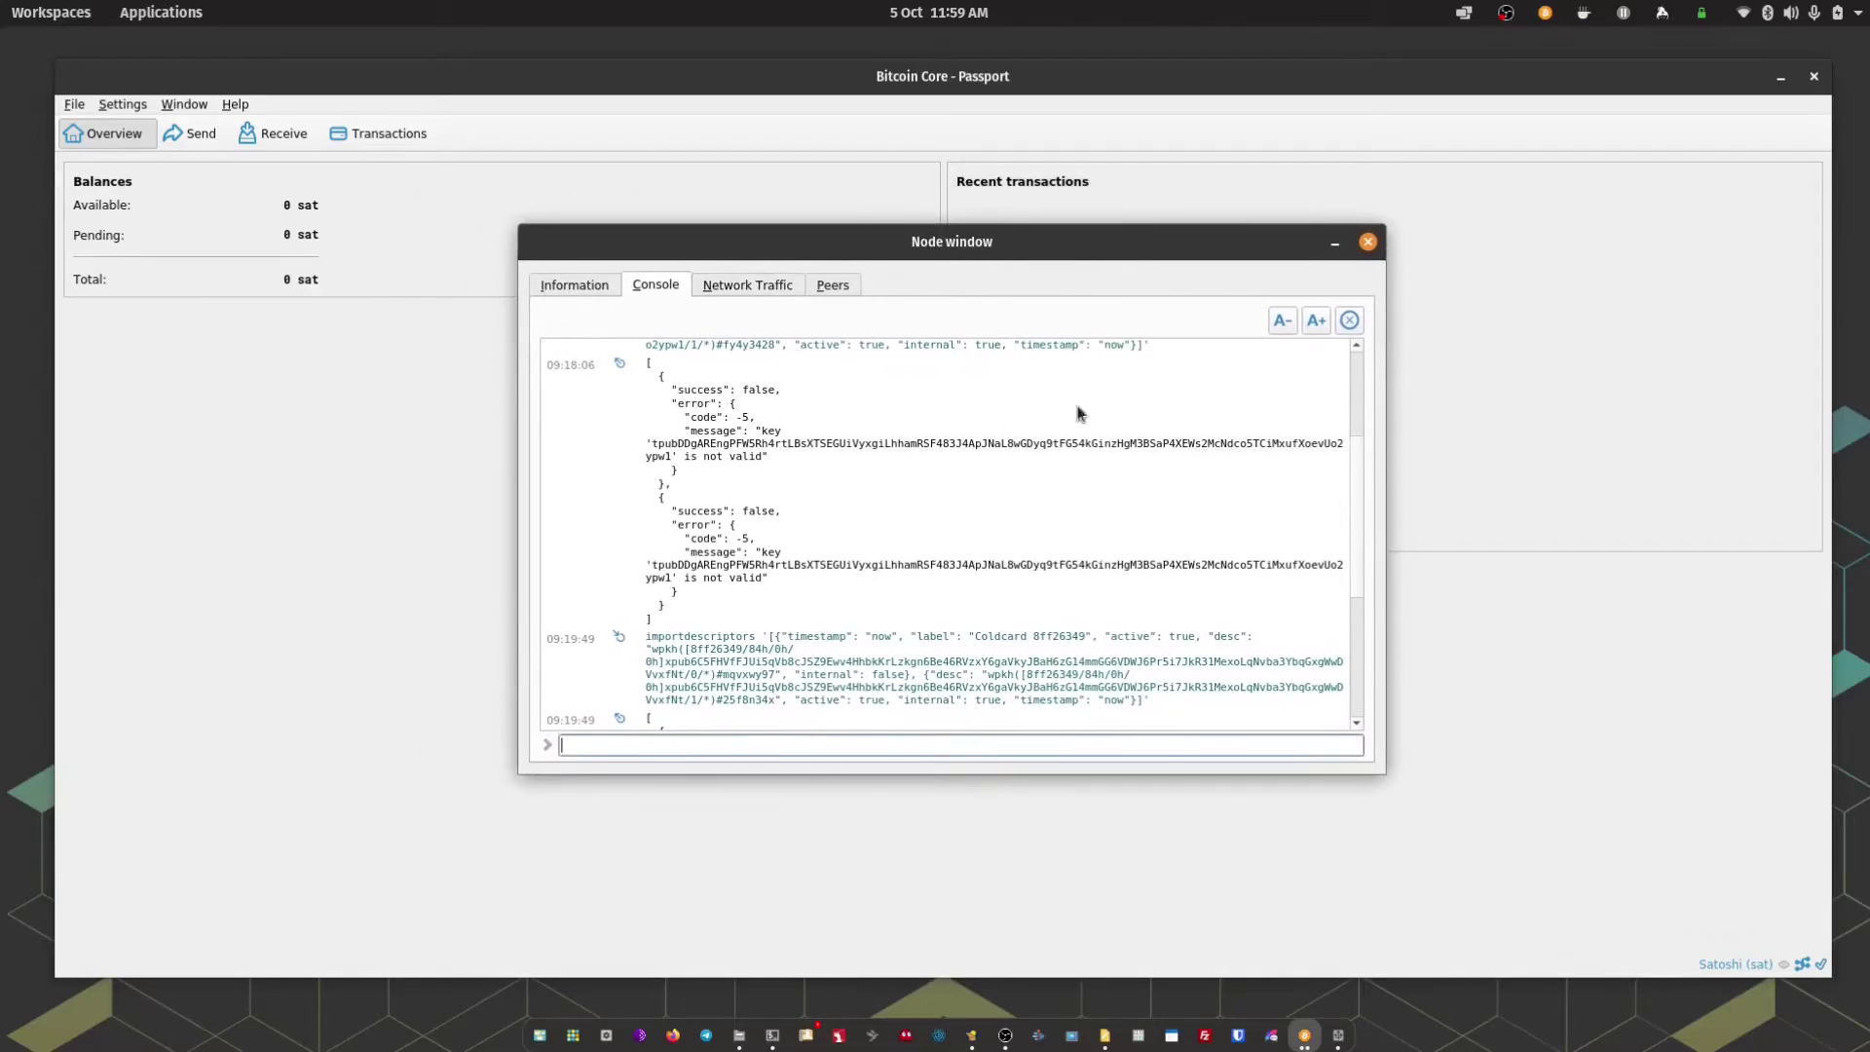
{"action": "left_click", "coordinate": [920, 744]}
{"action": "key", "text": "ctrl+v"}
{"action": "key", "text": "Return"}
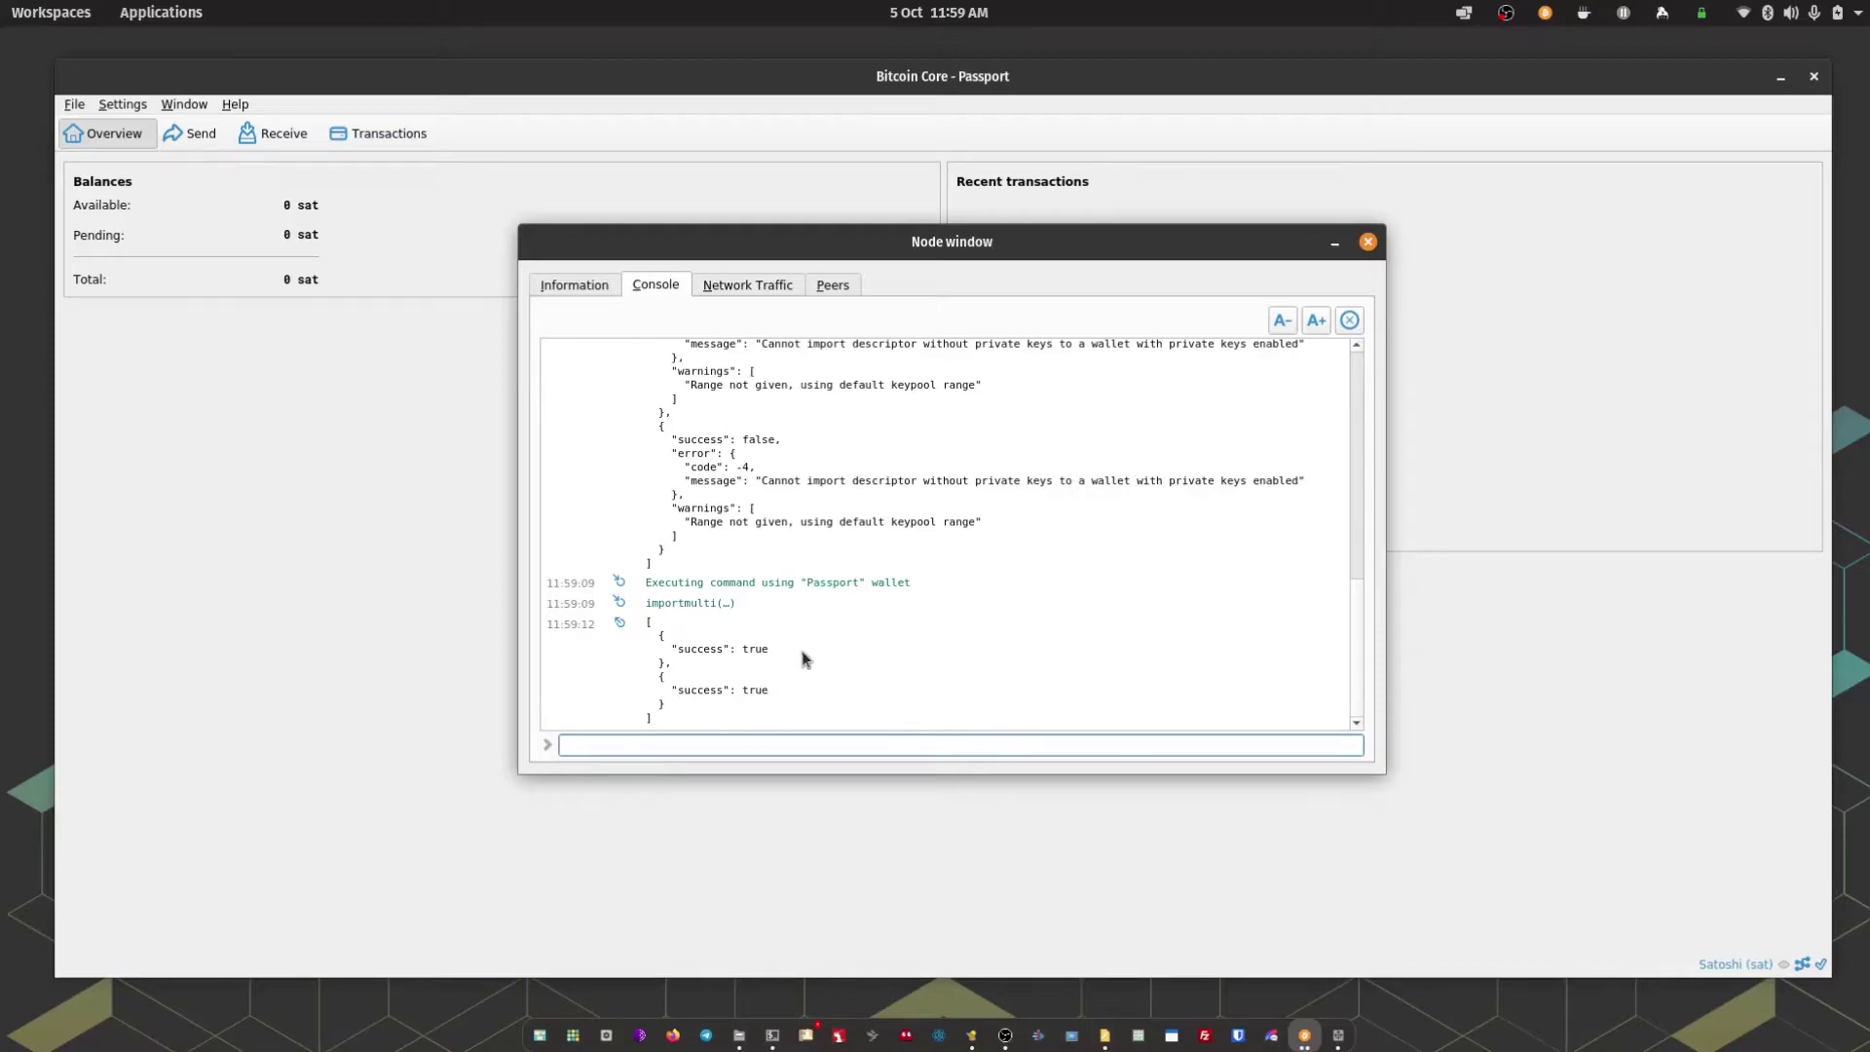
Close the console and create a new receiving address on the Receive tab
{"action": "left_click", "coordinate": [1367, 244]}
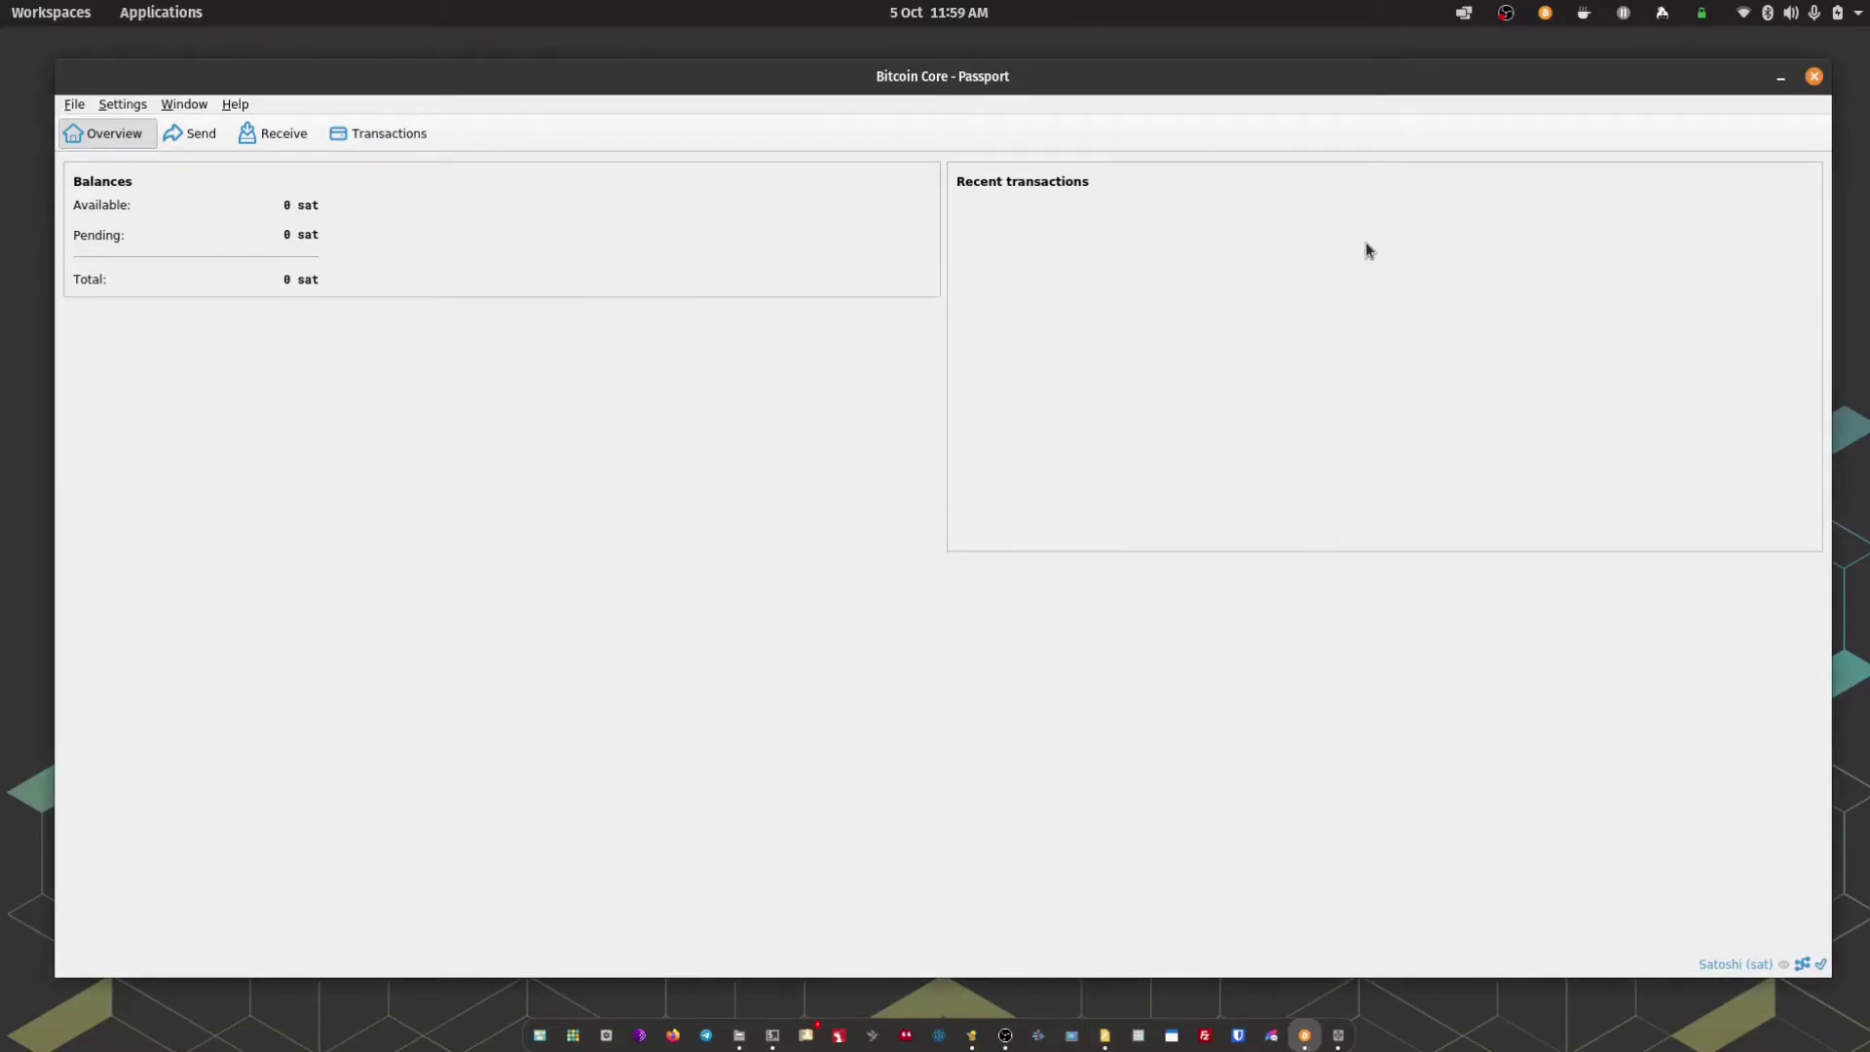
{"action": "left_click", "coordinate": [285, 138]}
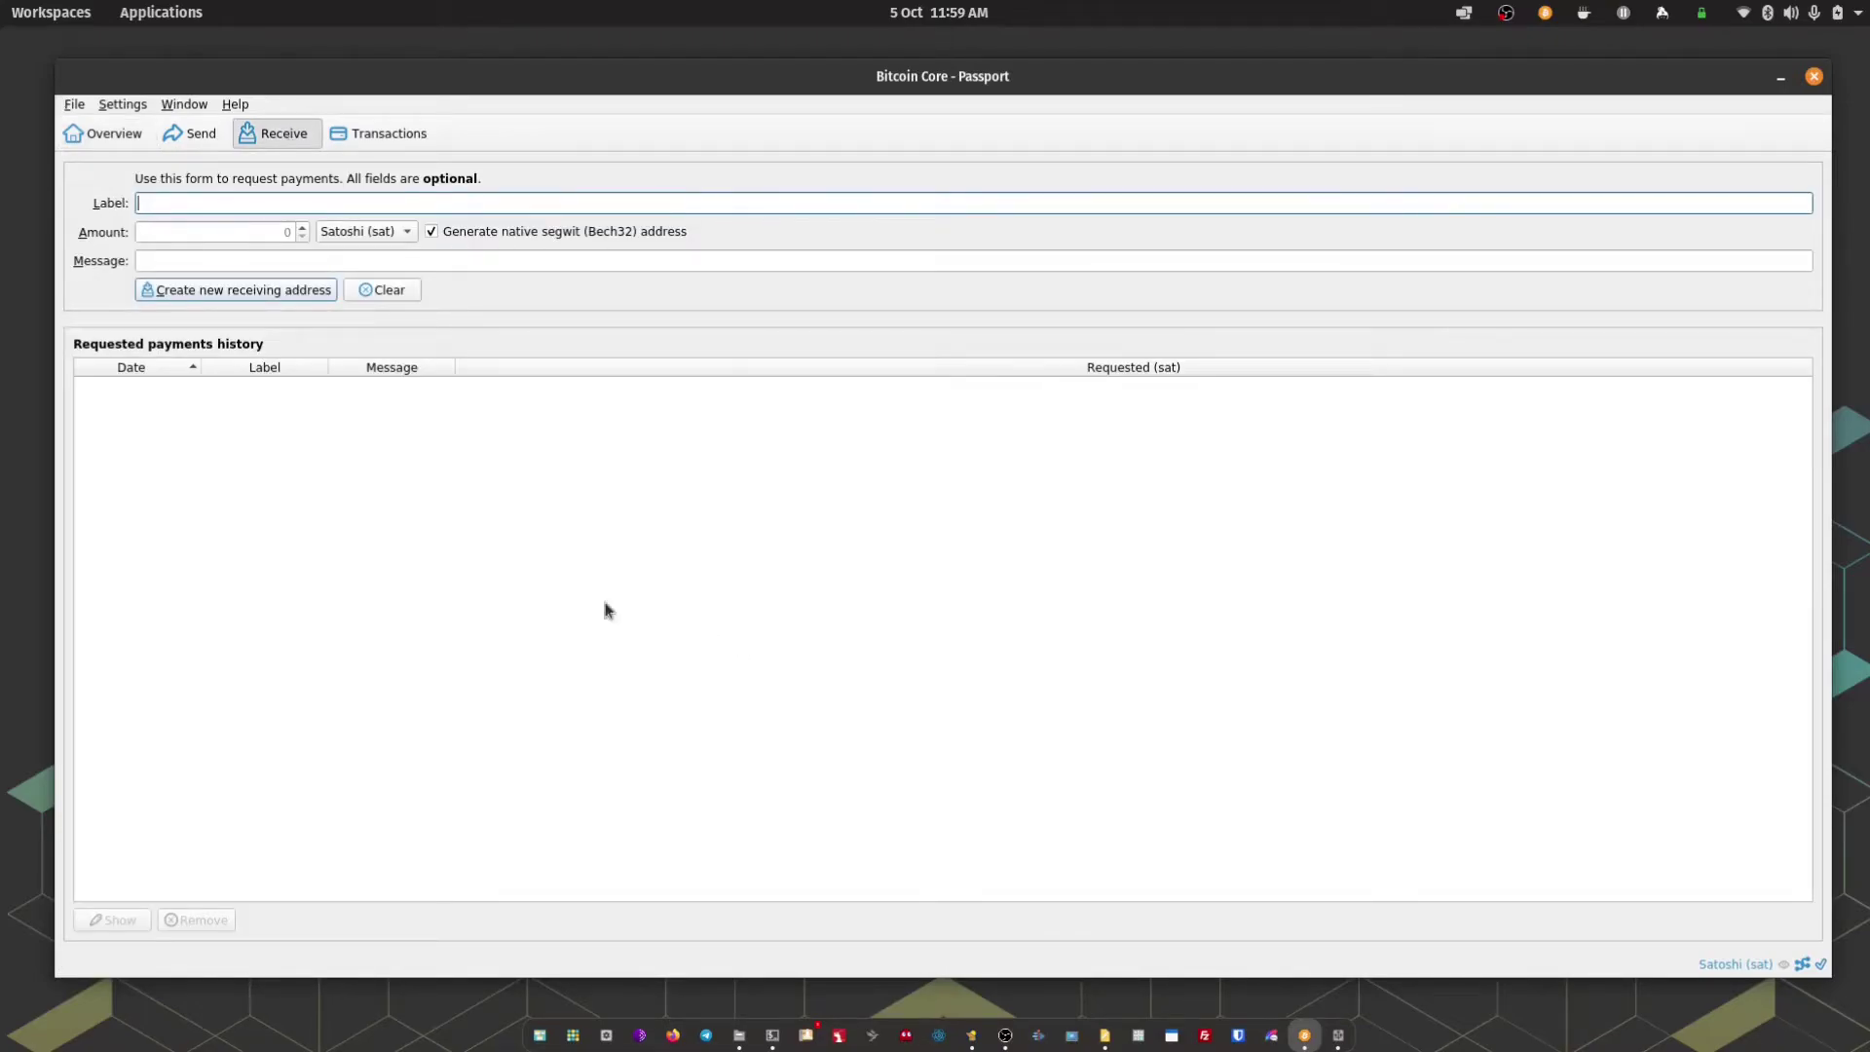
{"action": "left_click", "coordinate": [305, 292]}
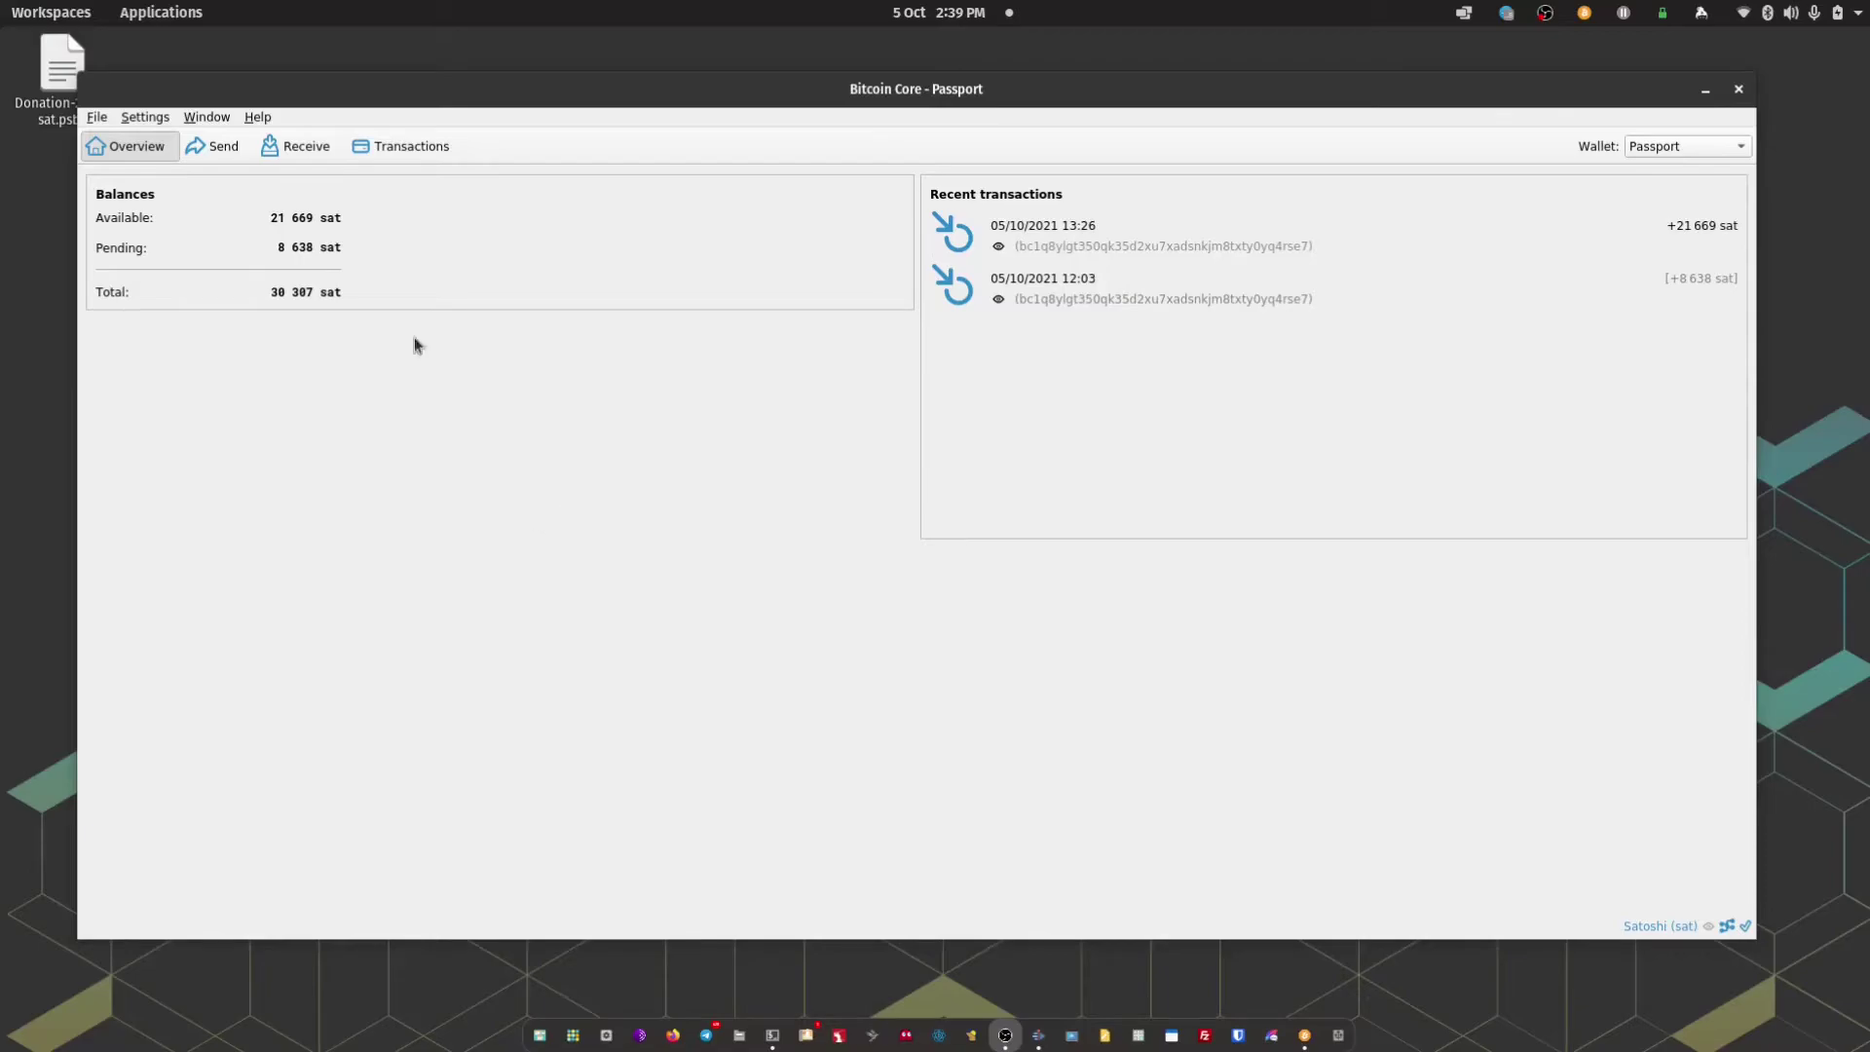
List Passport's transactions and view the details of the 21 669 sat payment
{"action": "left_click", "coordinate": [414, 149]}
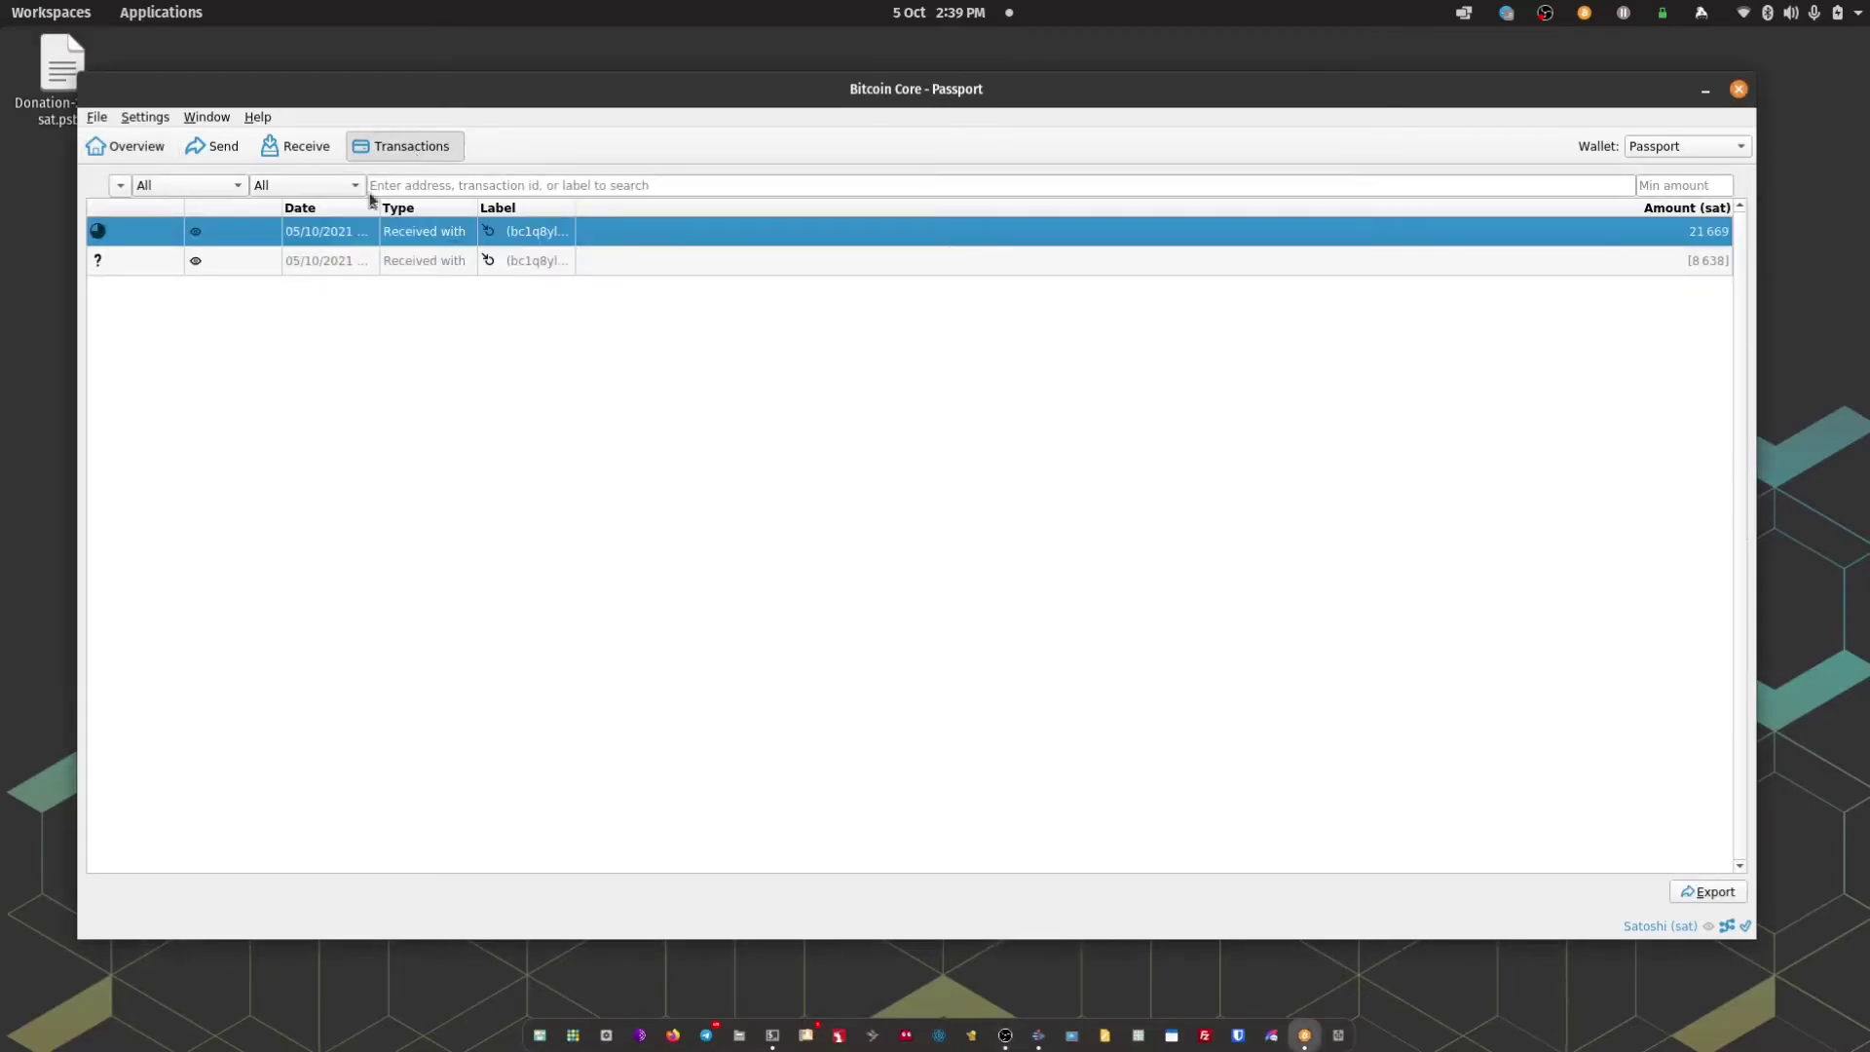
{"action": "right_click", "coordinate": [436, 240]}
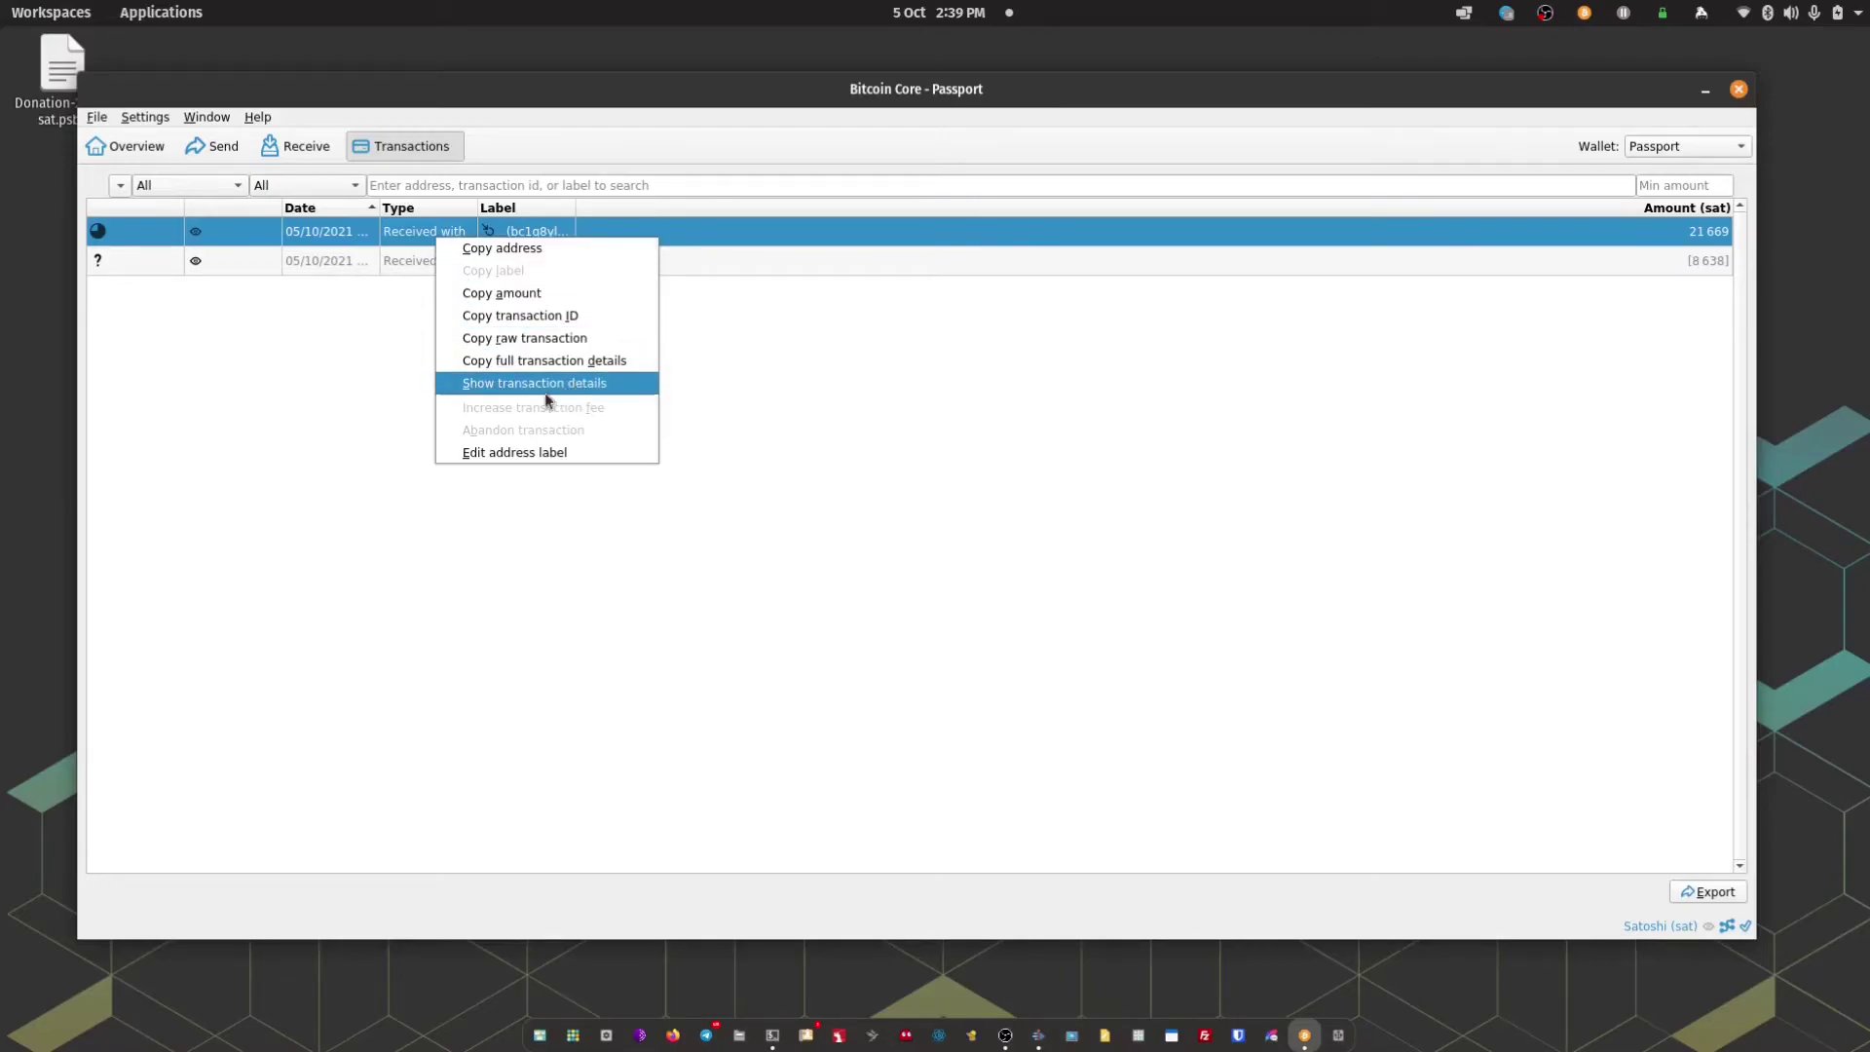
{"action": "left_click", "coordinate": [514, 386]}
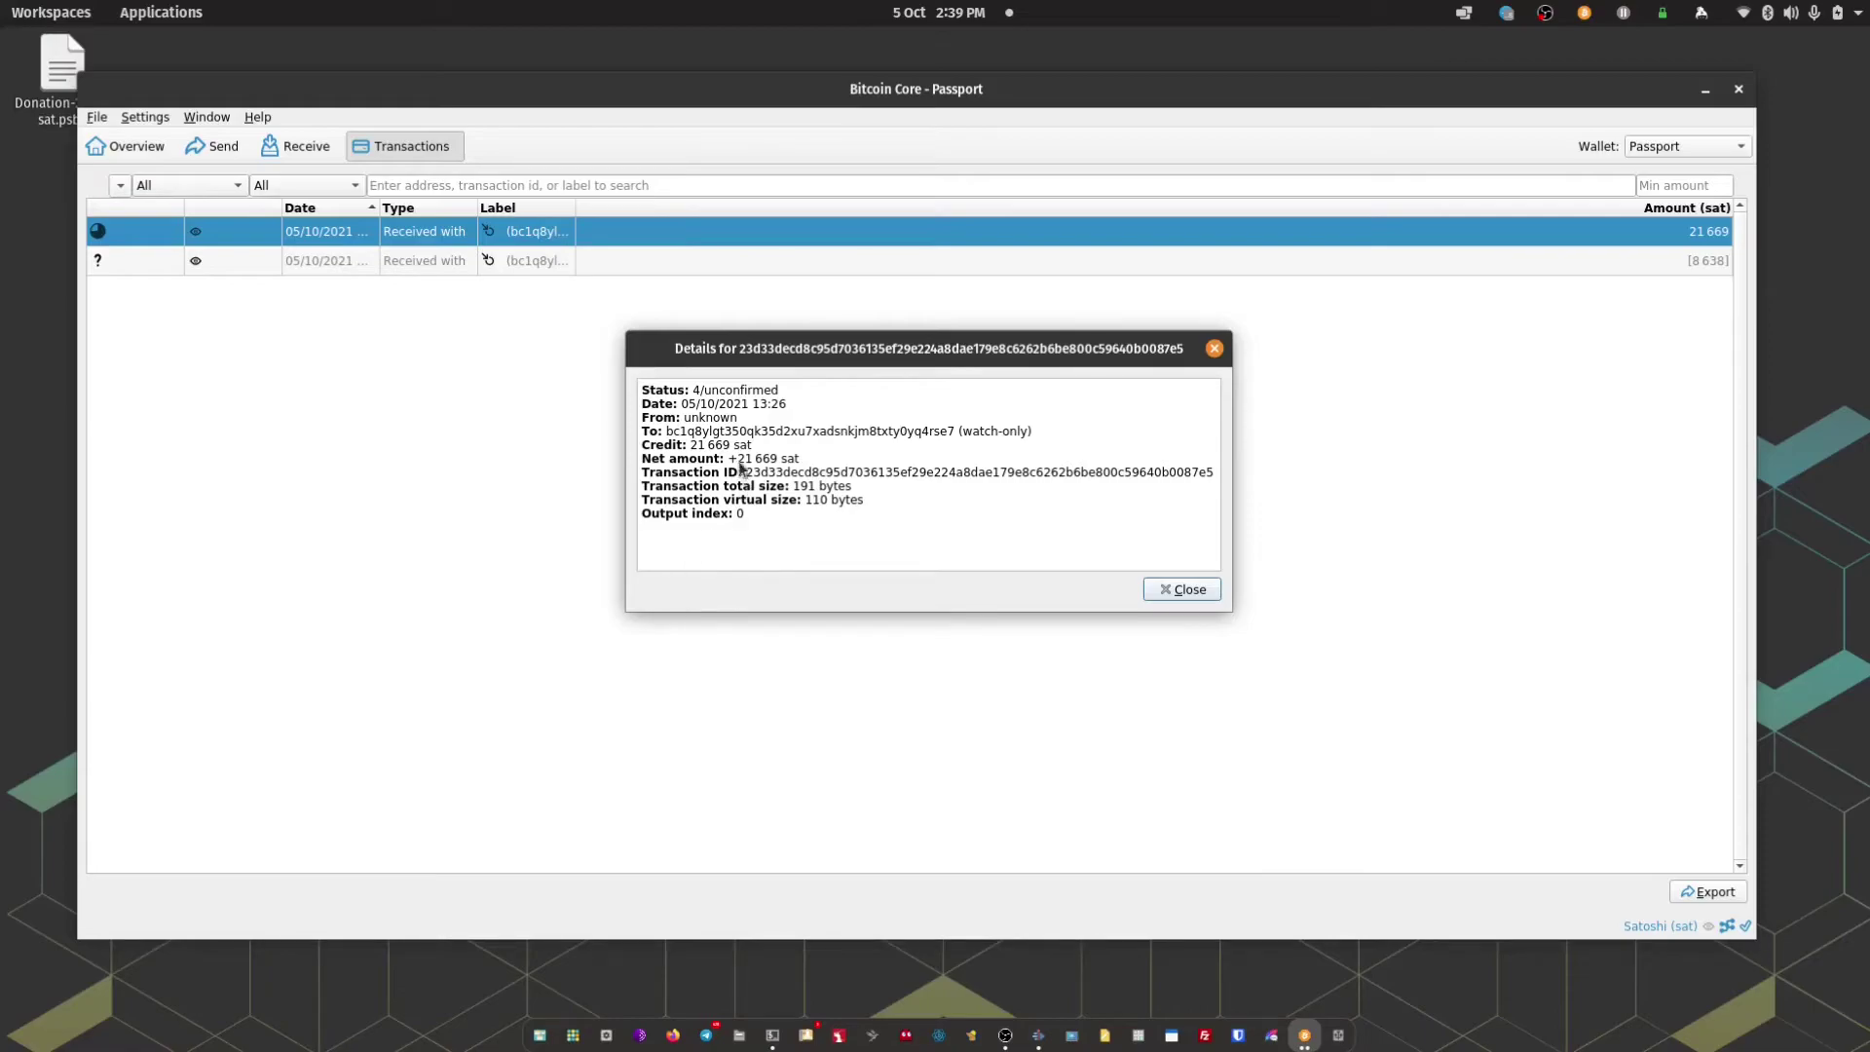
{"action": "left_click", "coordinate": [1199, 598]}
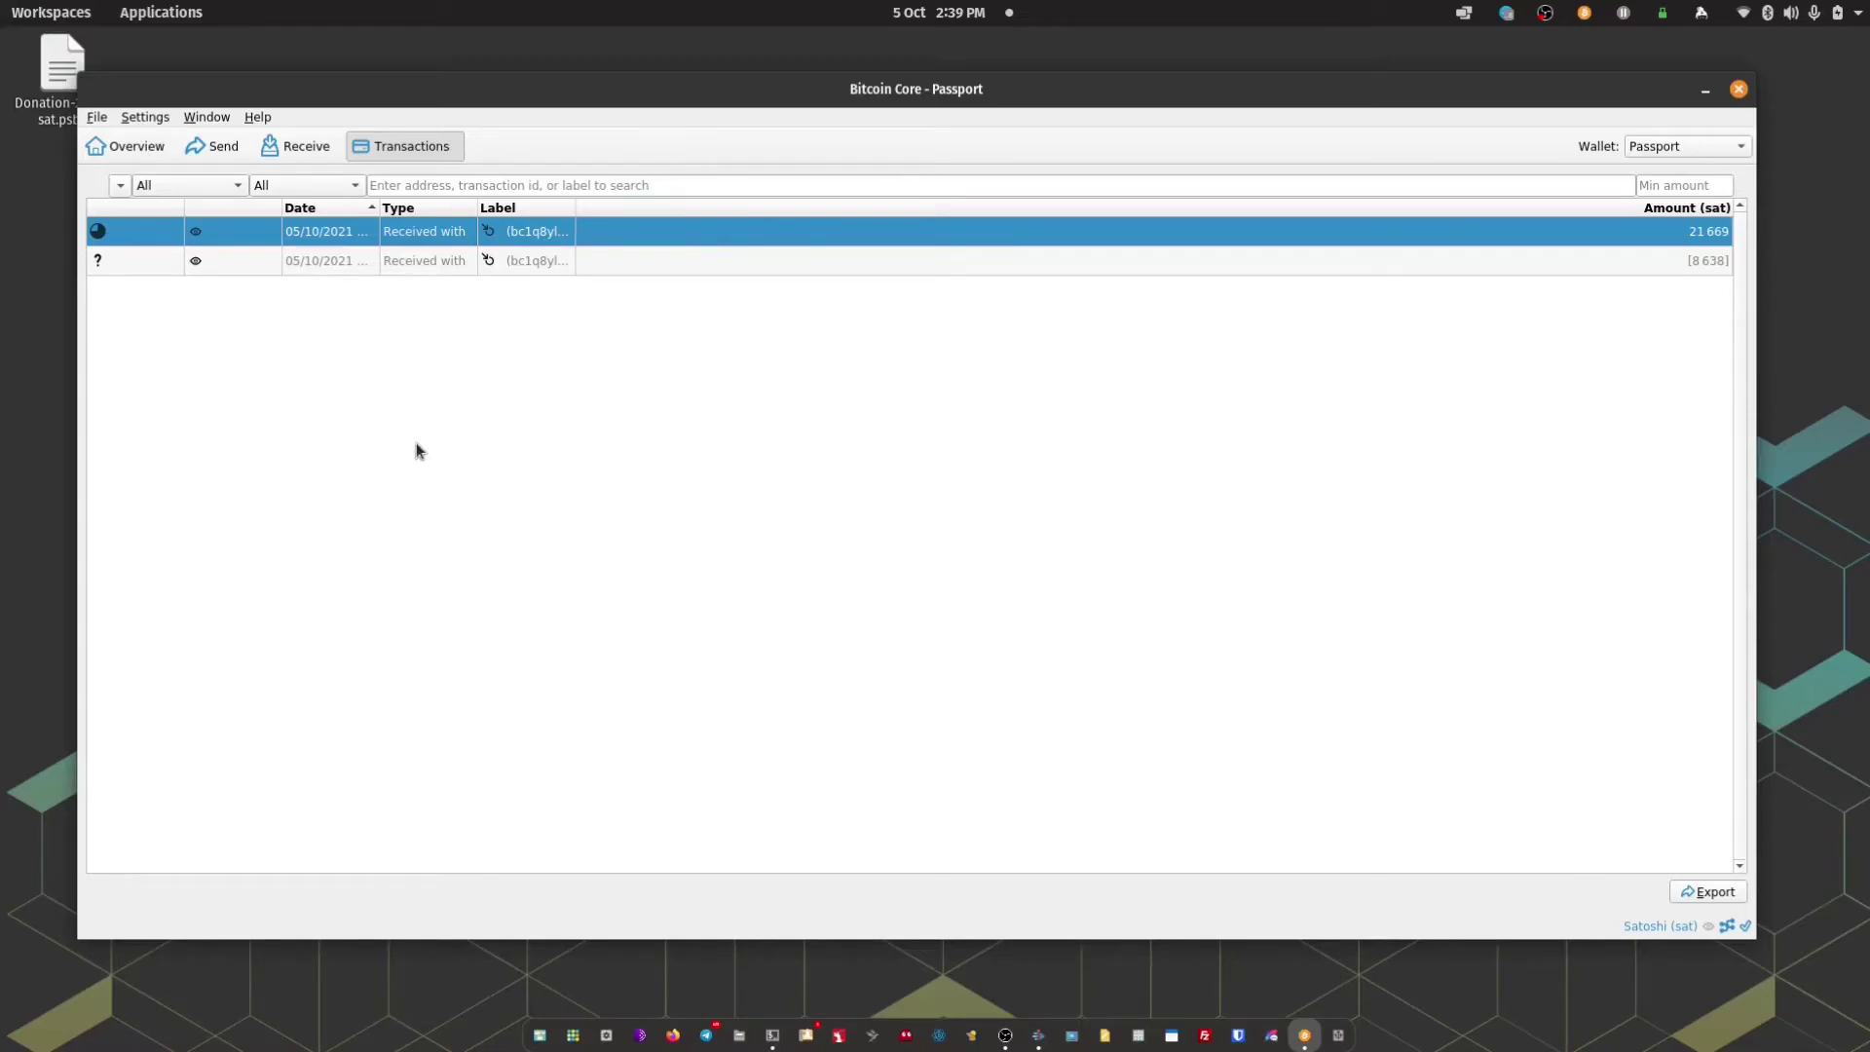
Start a new payment to the pasted recipient Bitcoin address
{"action": "left_click", "coordinate": [218, 150]}
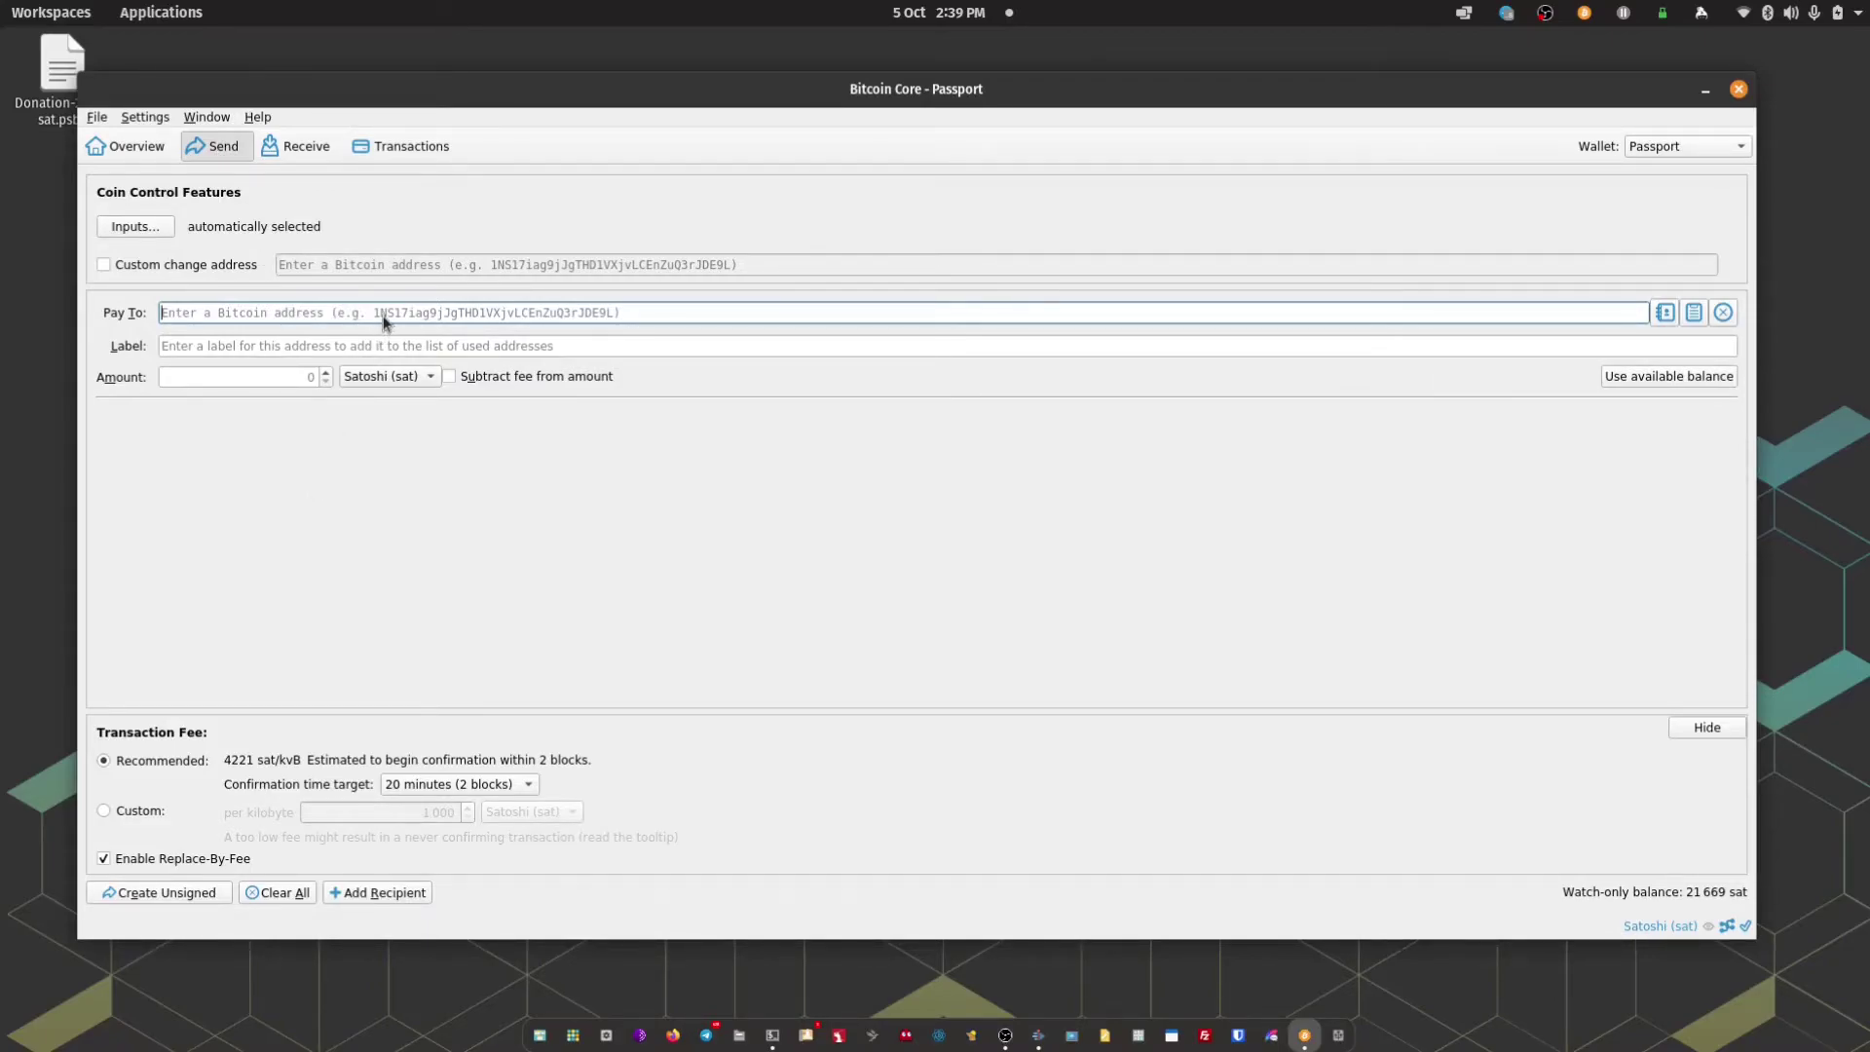
{"action": "type", "text": "bc1qyv59qkxryau54gf2haaqukvjf764gk9alh0ja3"}
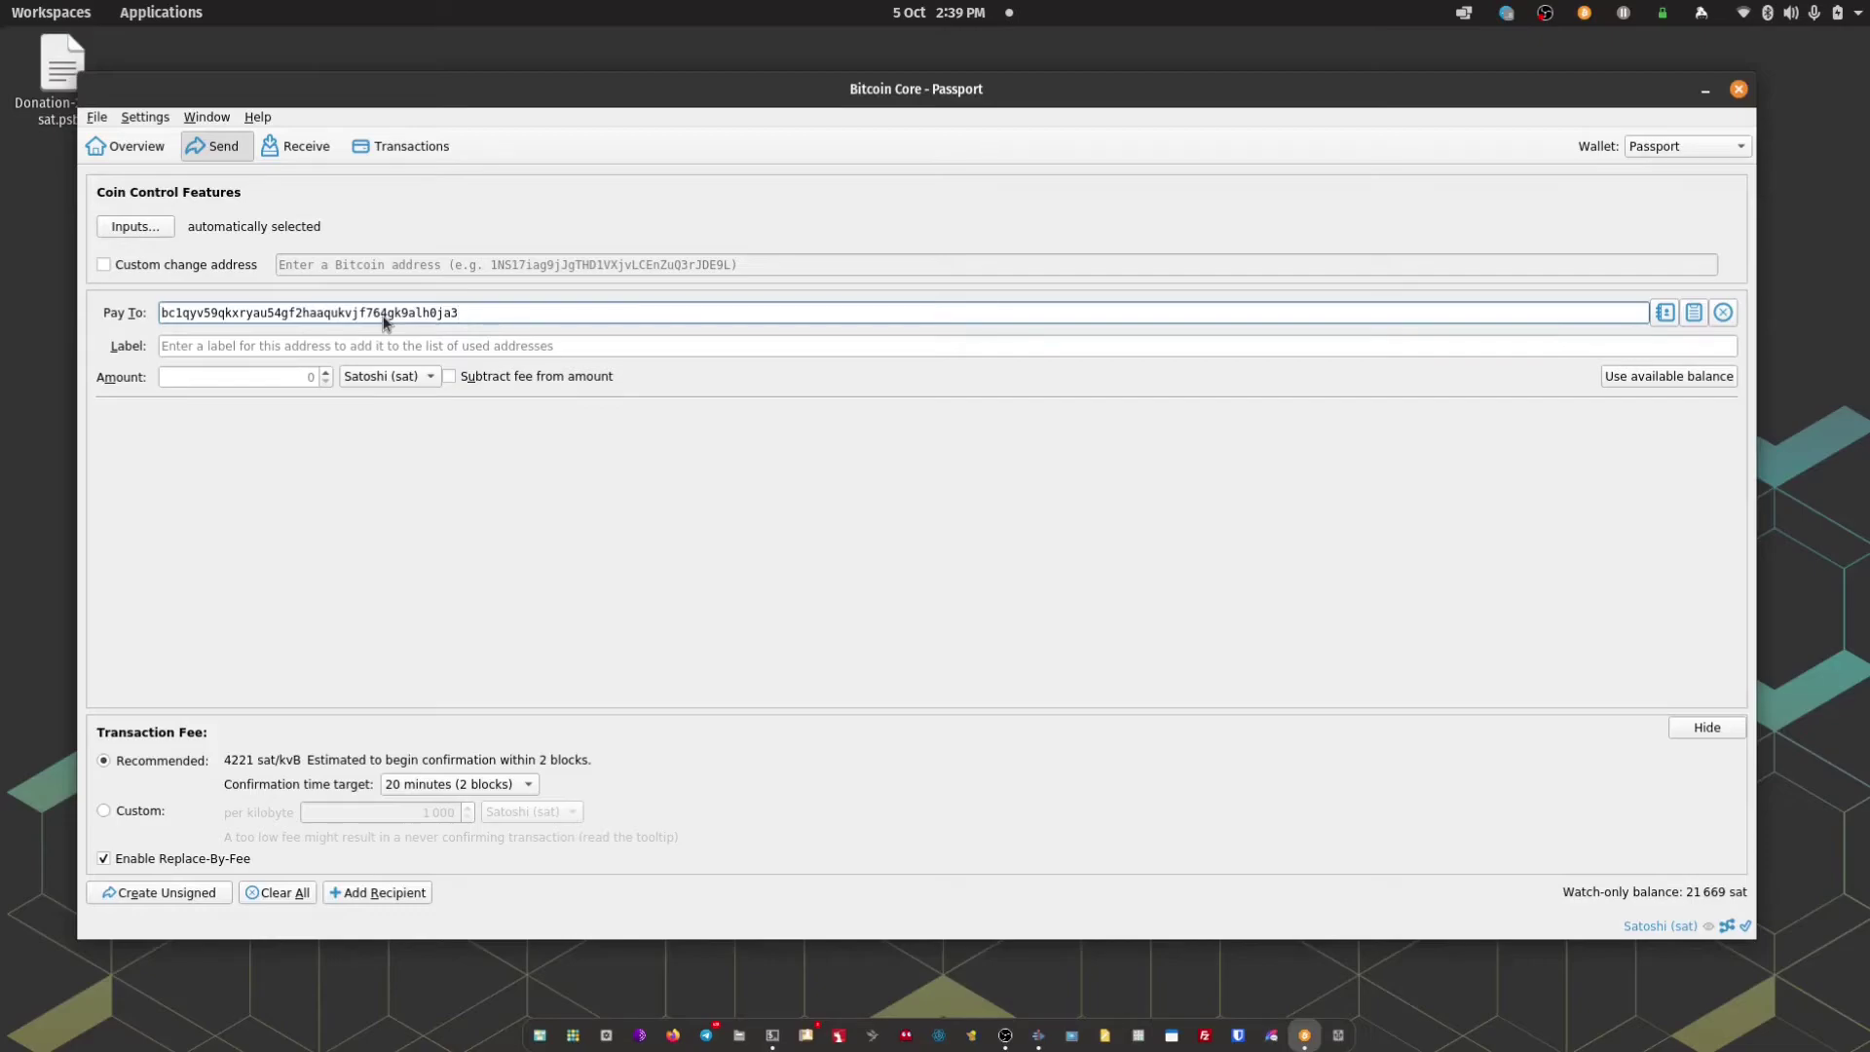
{"action": "left_click", "coordinate": [411, 348]}
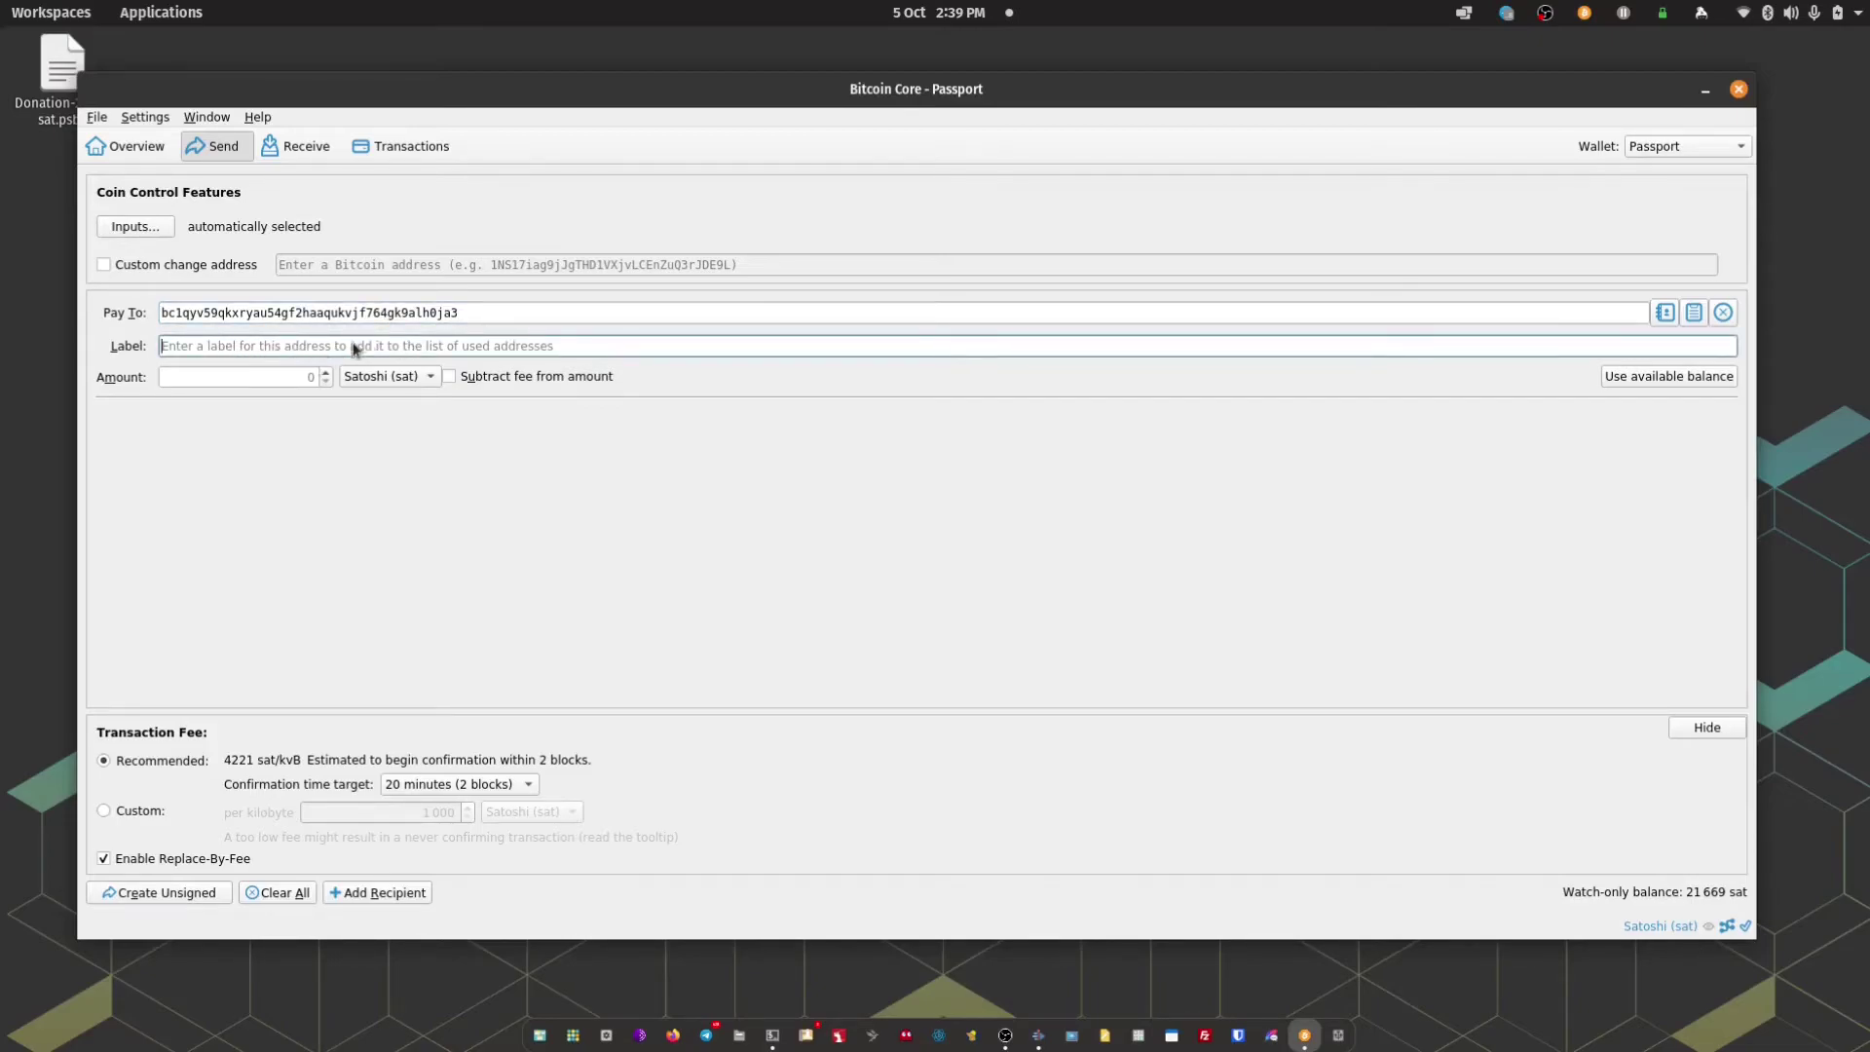
Enter 5000 sat as the amount and keep the 20-minute (2 blocks) target
{"action": "left_click", "coordinate": [300, 370]}
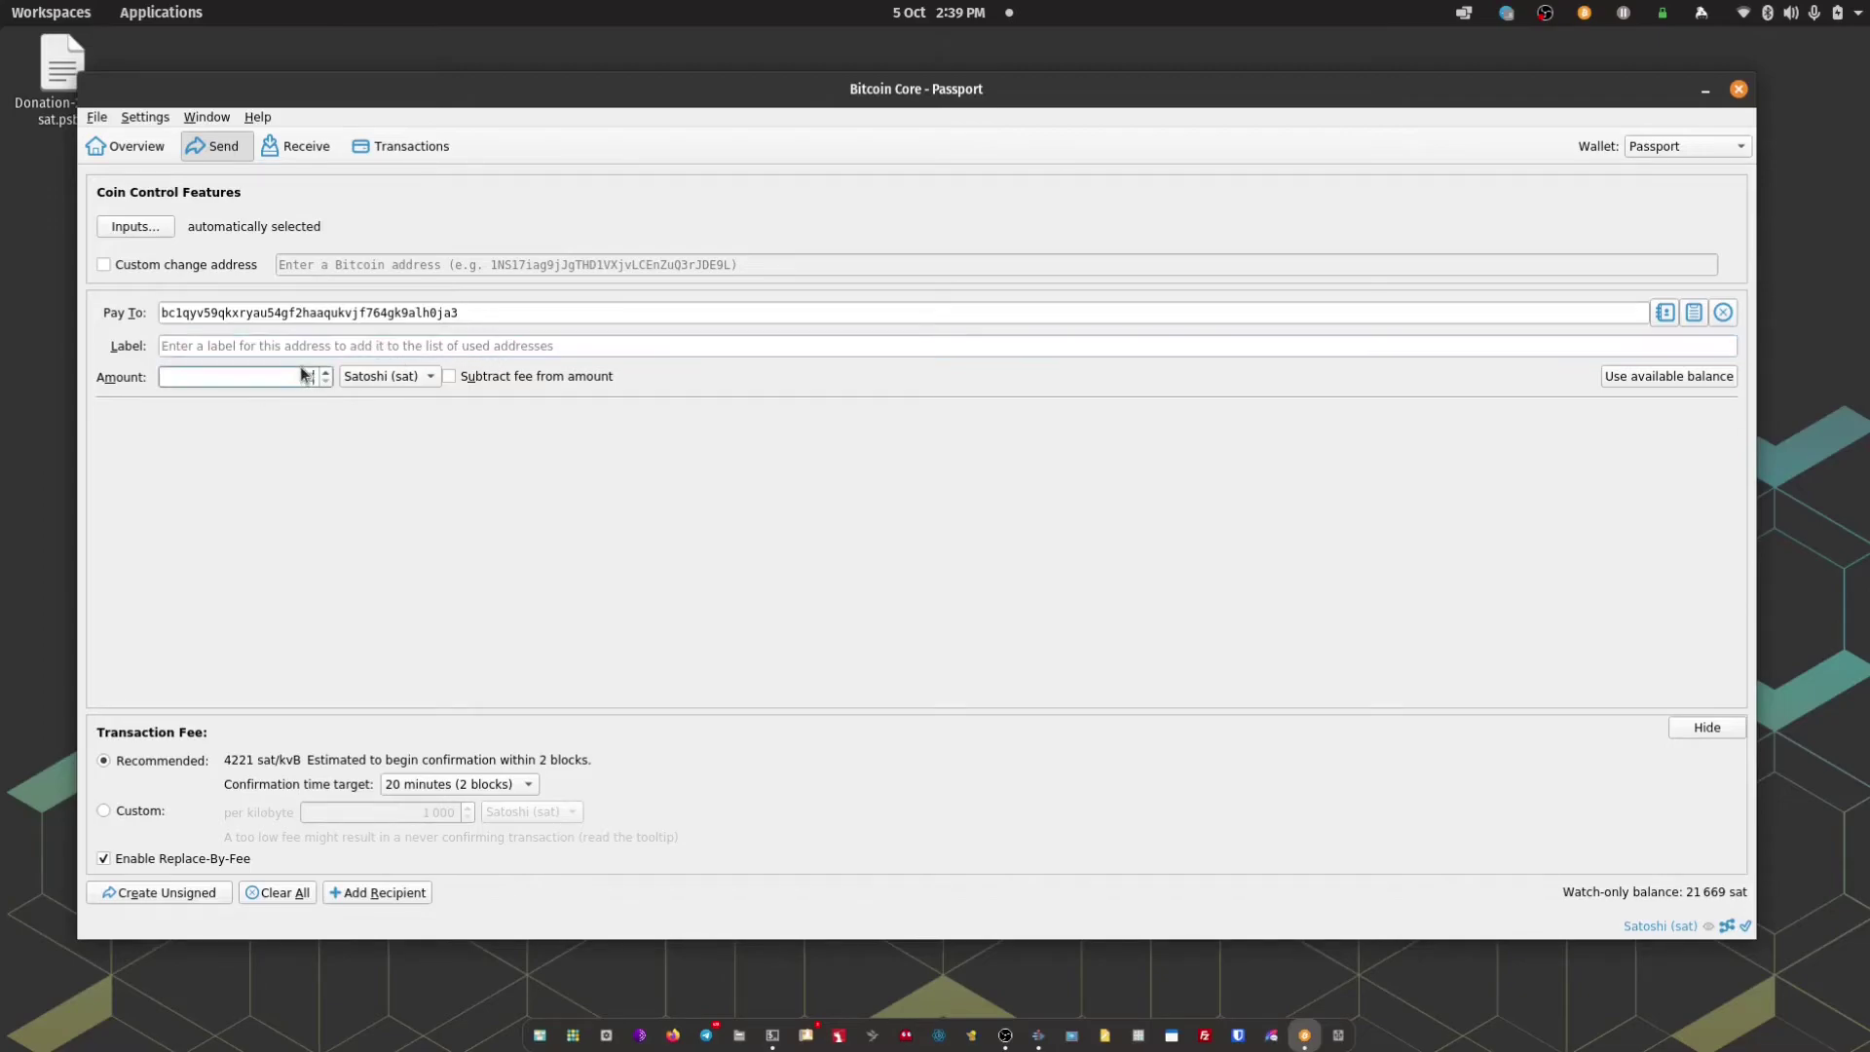
{"action": "type", "text": "5"}
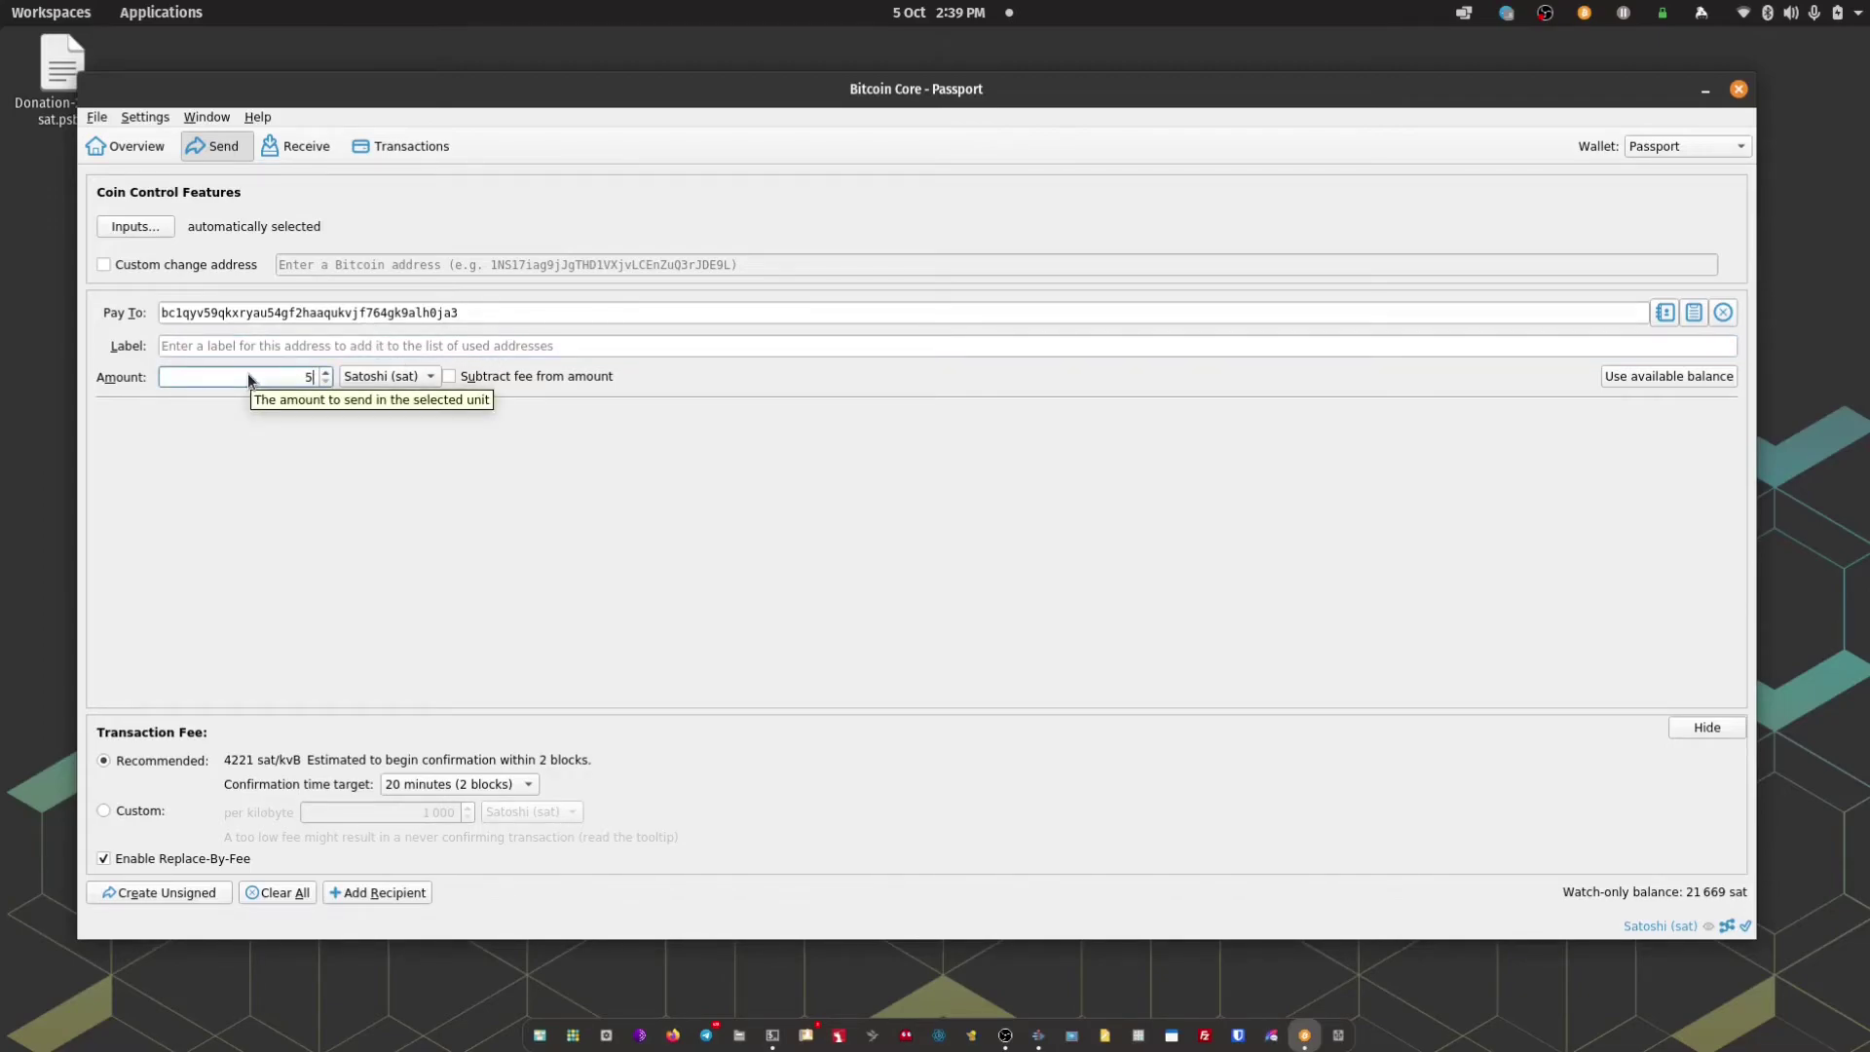
{"action": "type", "text": "000"}
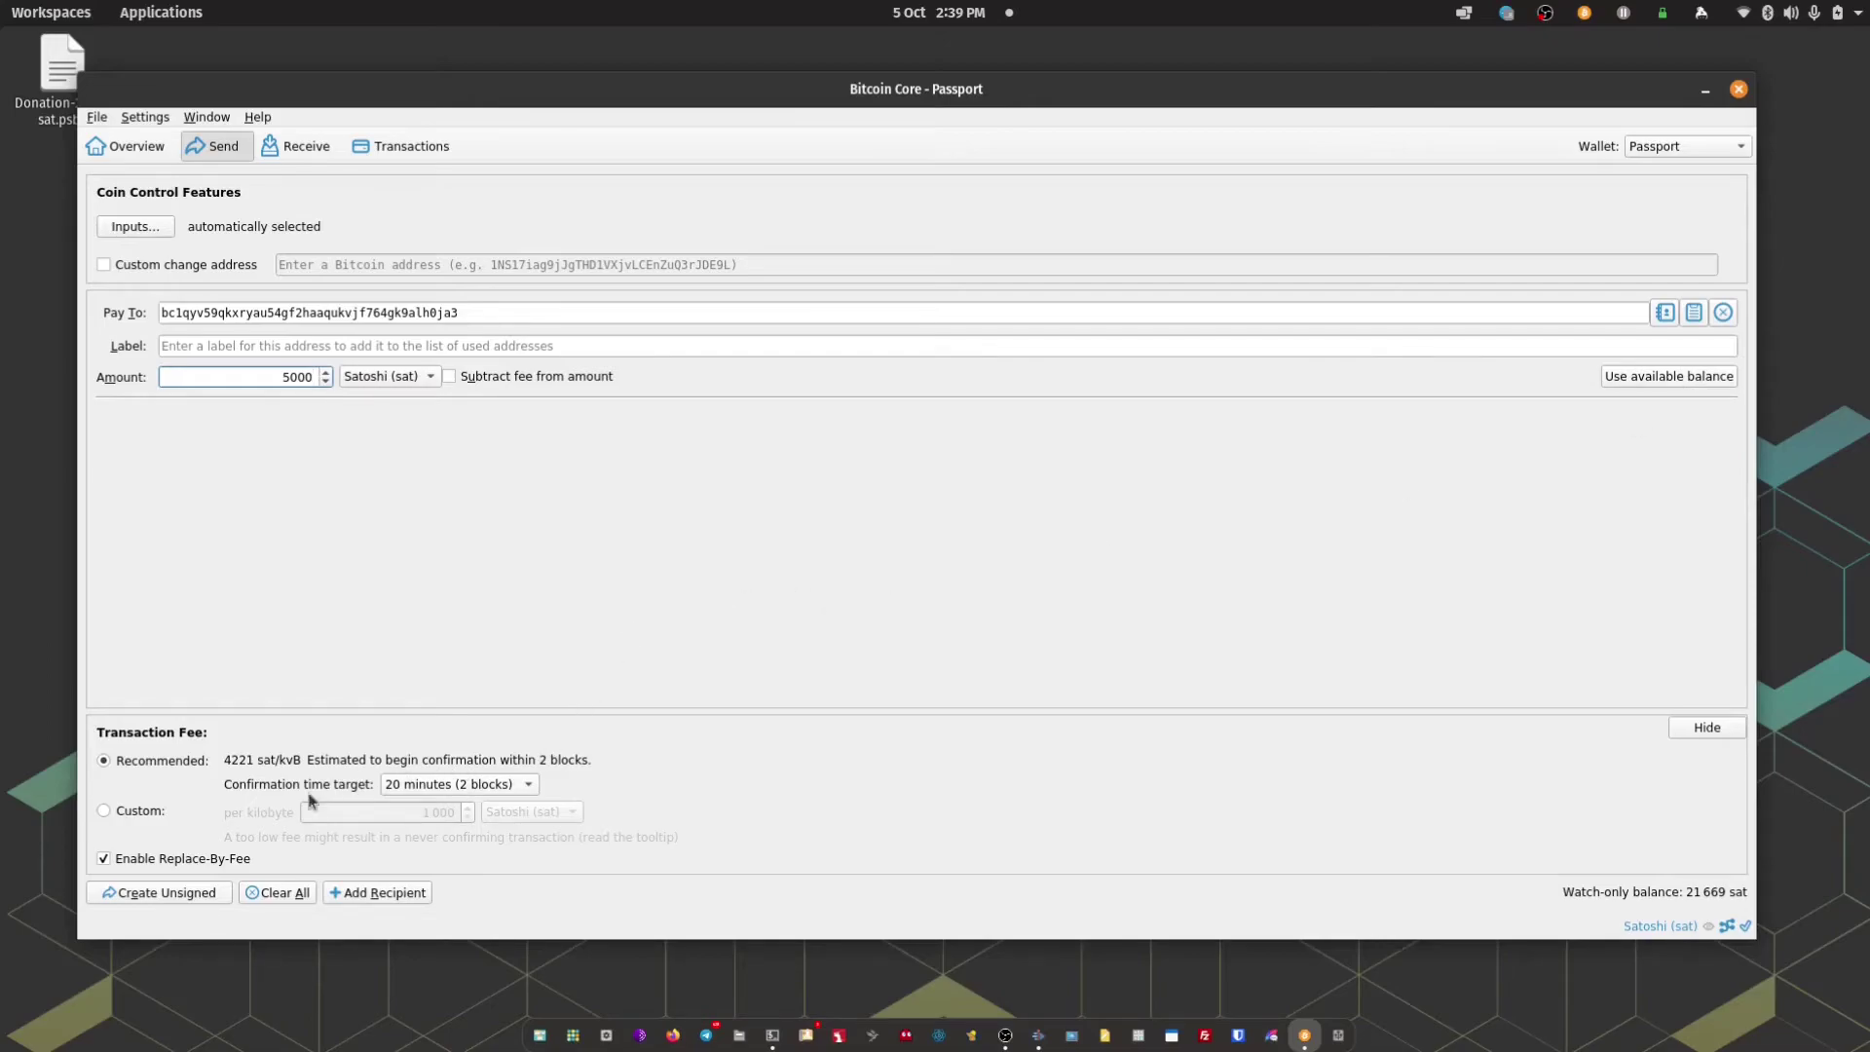
{"action": "left_click", "coordinate": [494, 784]}
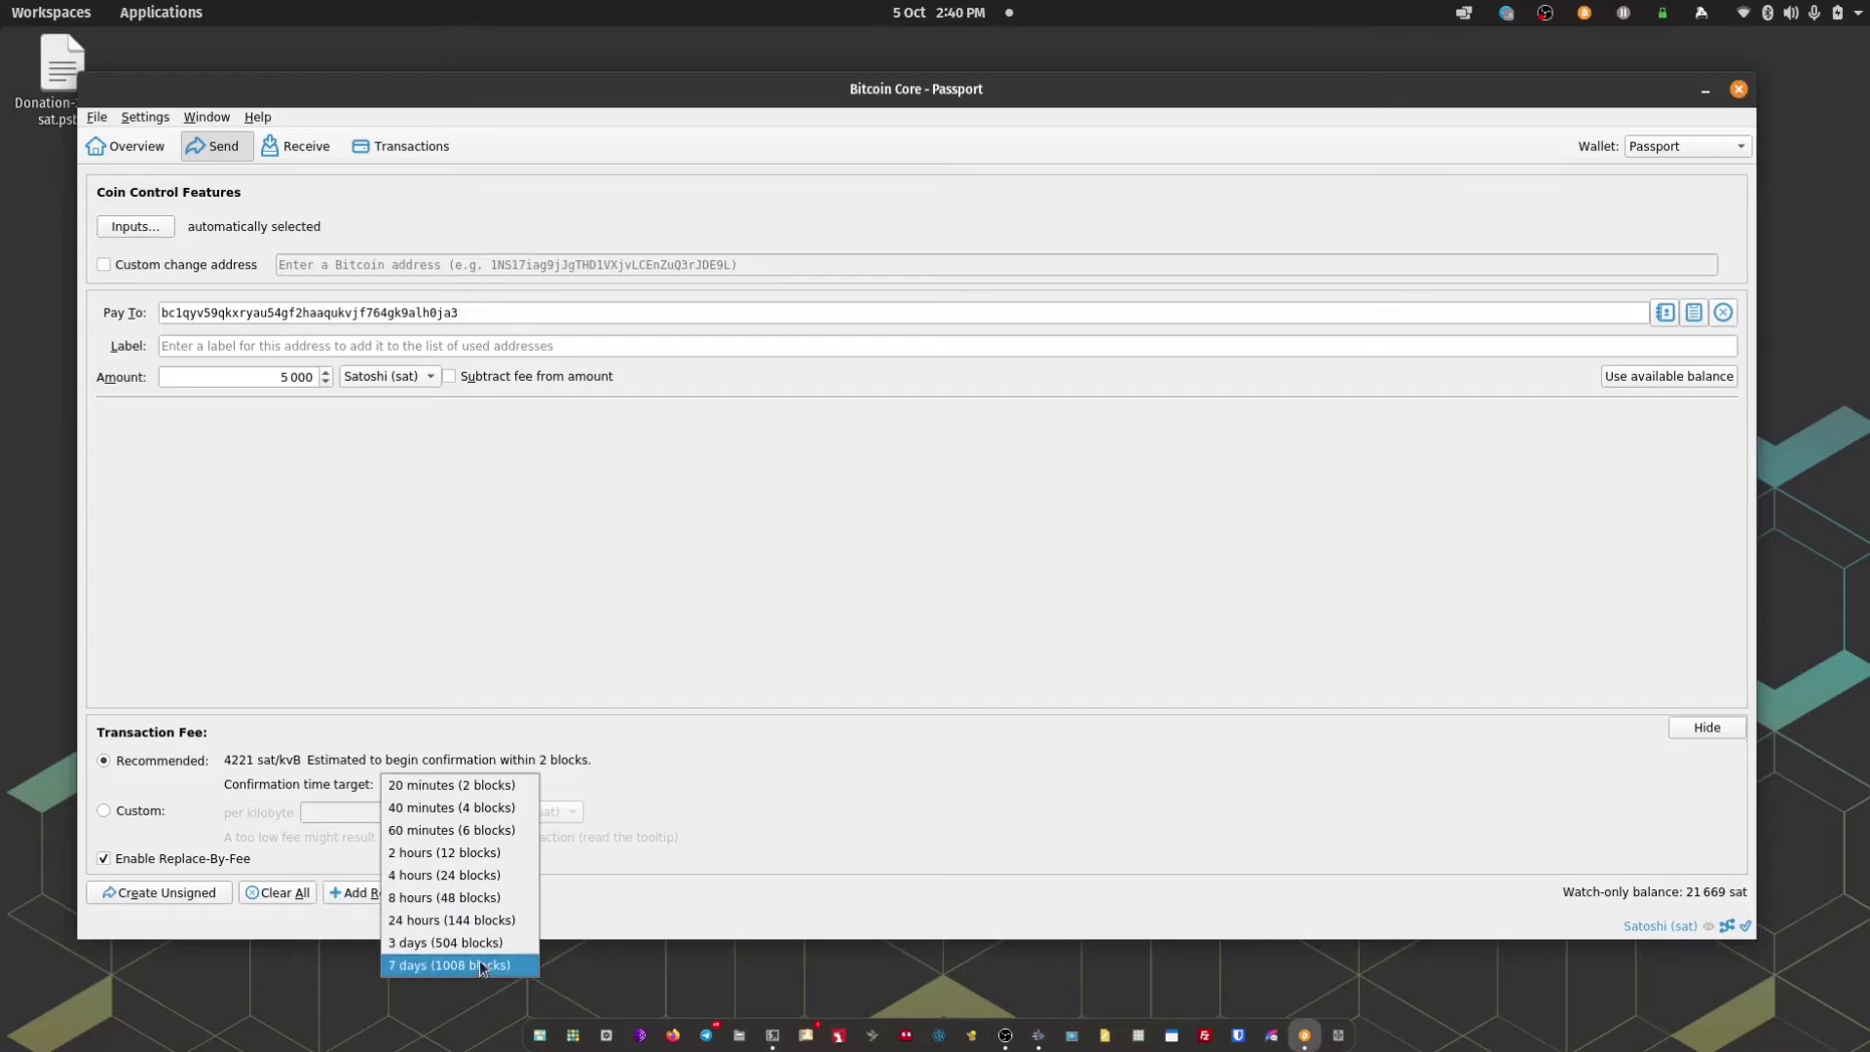
{"action": "left_click", "coordinate": [507, 786]}
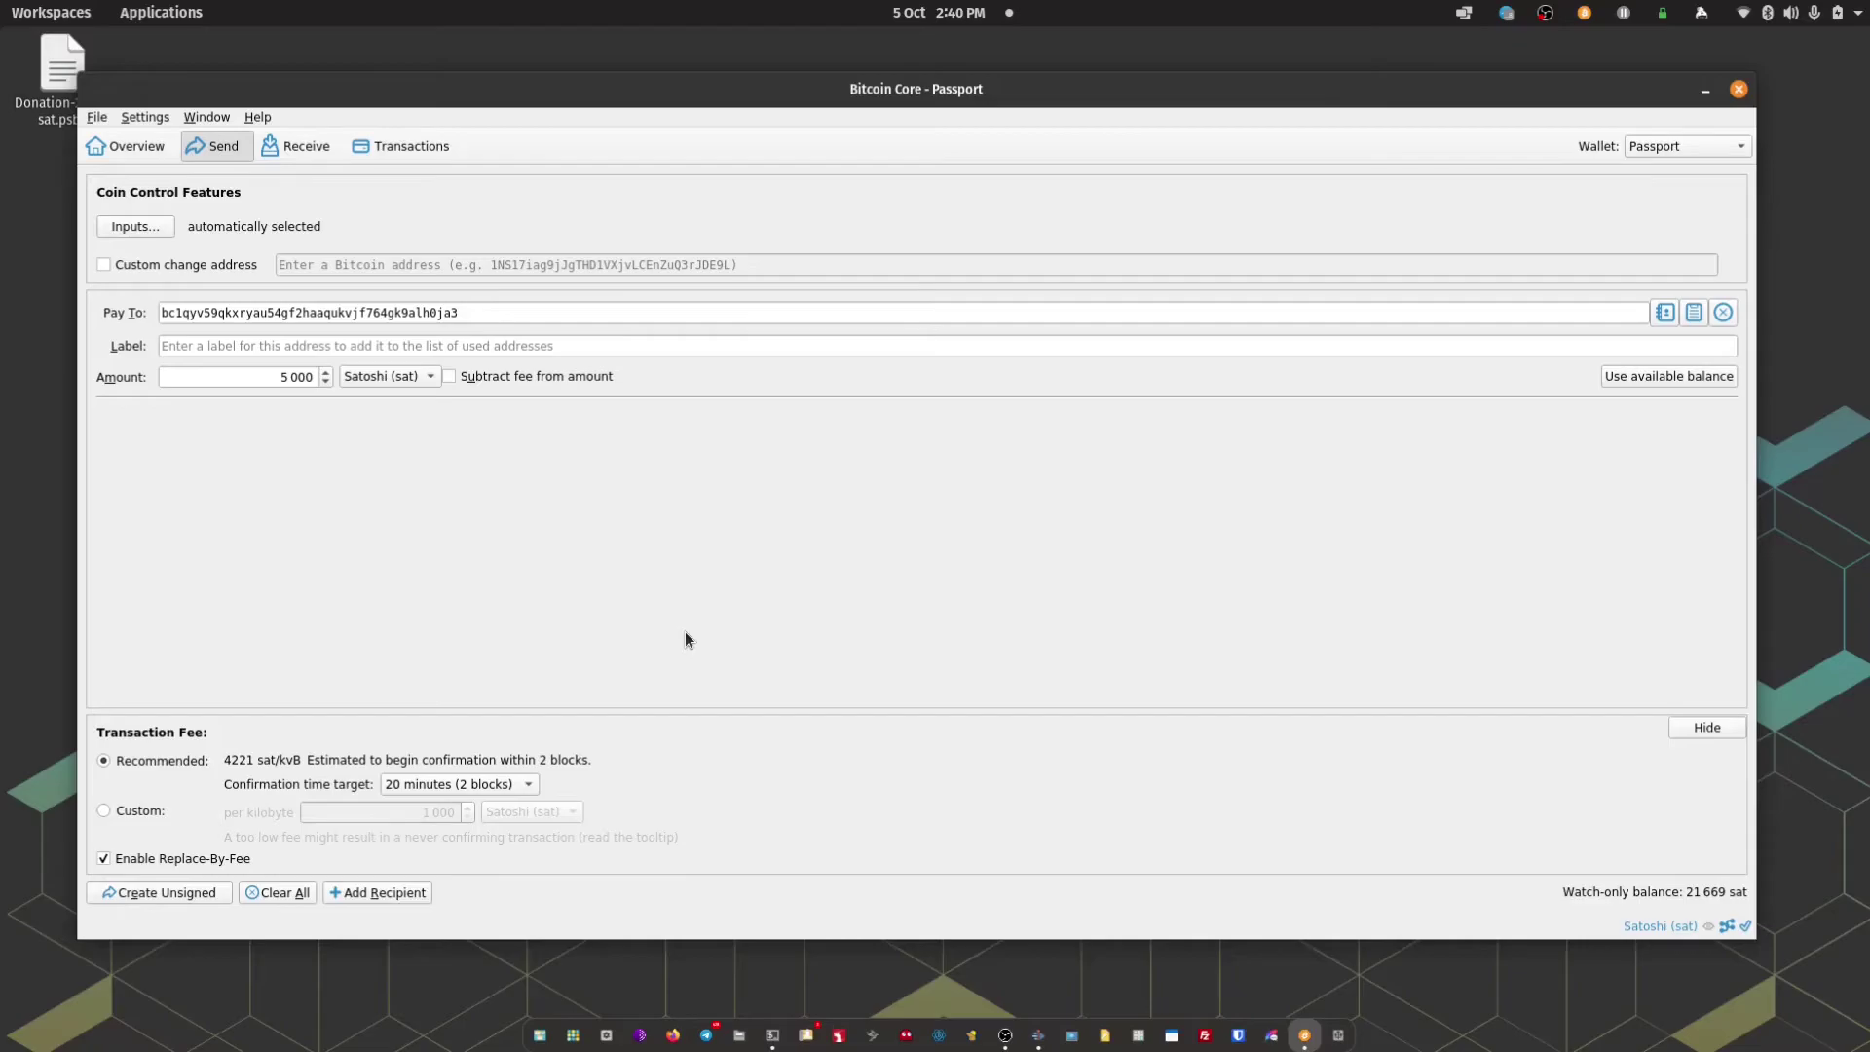
Create the unsigned 5000 sat PSBT and save it to /home/admin/Documents
{"action": "left_click", "coordinate": [187, 894]}
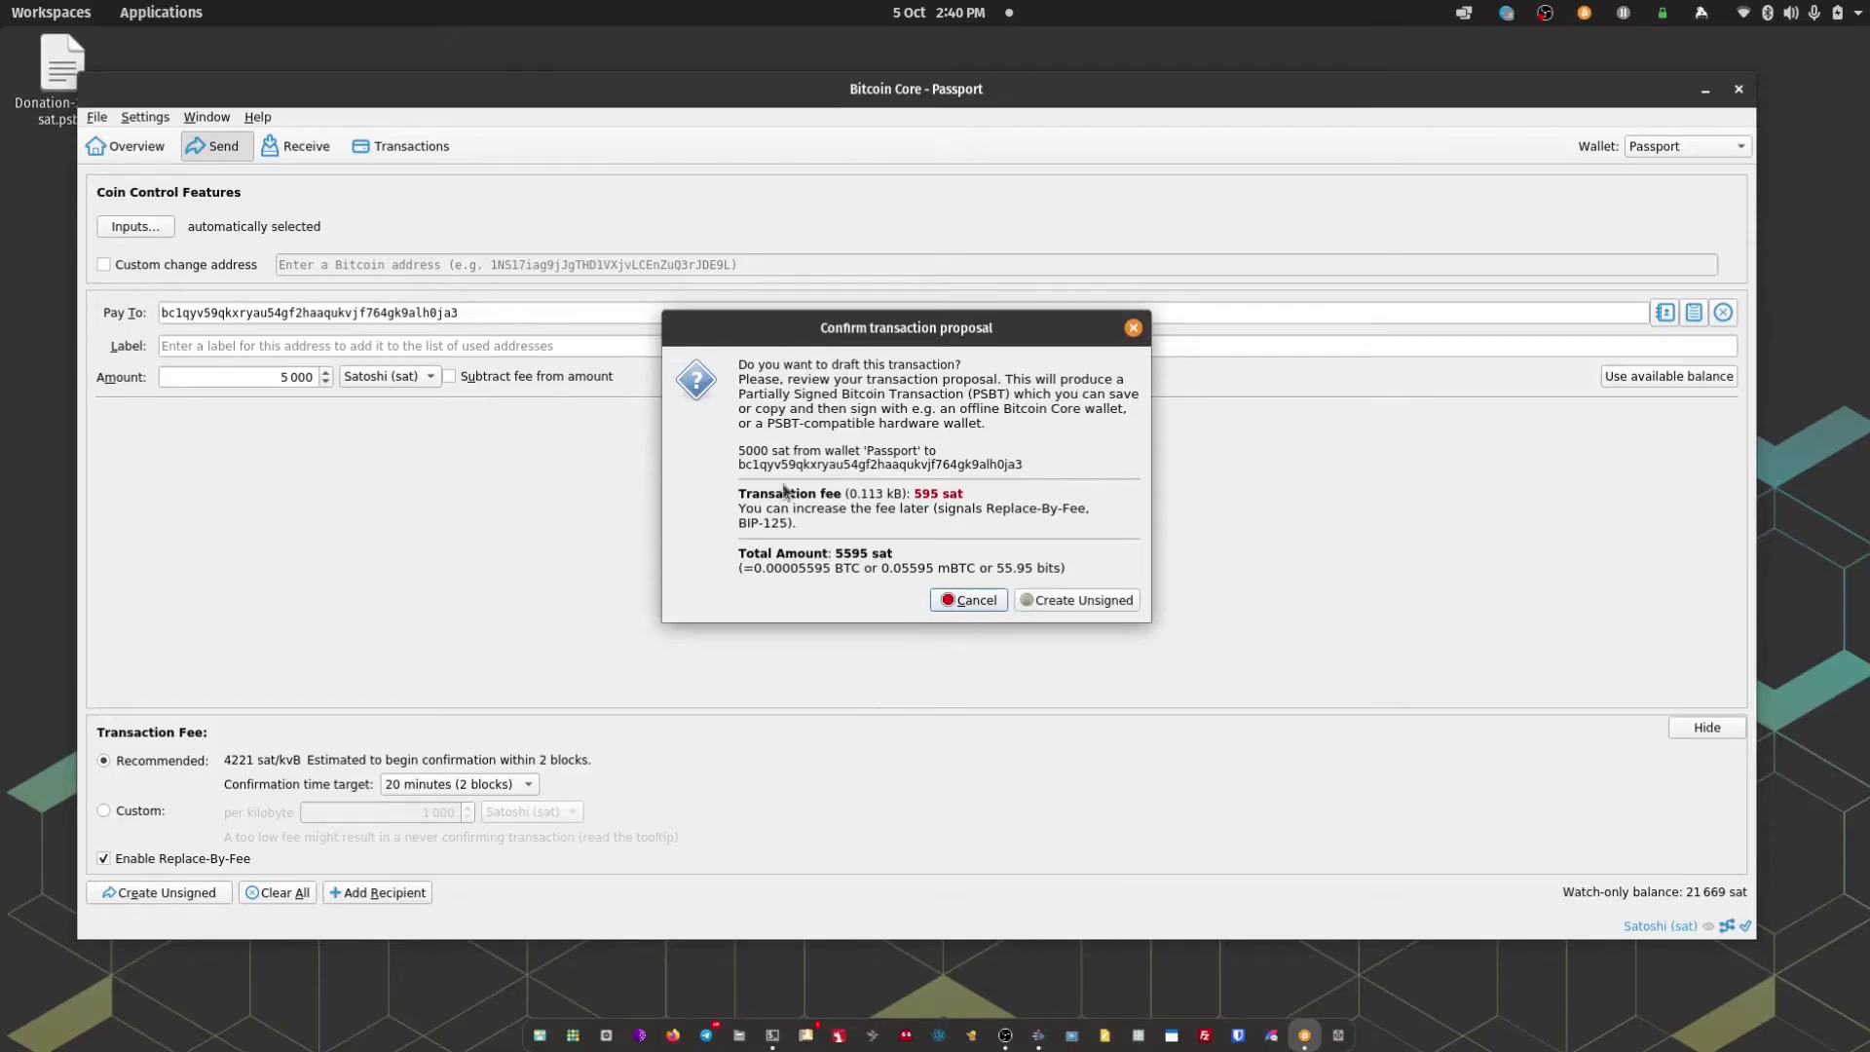
{"action": "left_click", "coordinate": [1085, 598]}
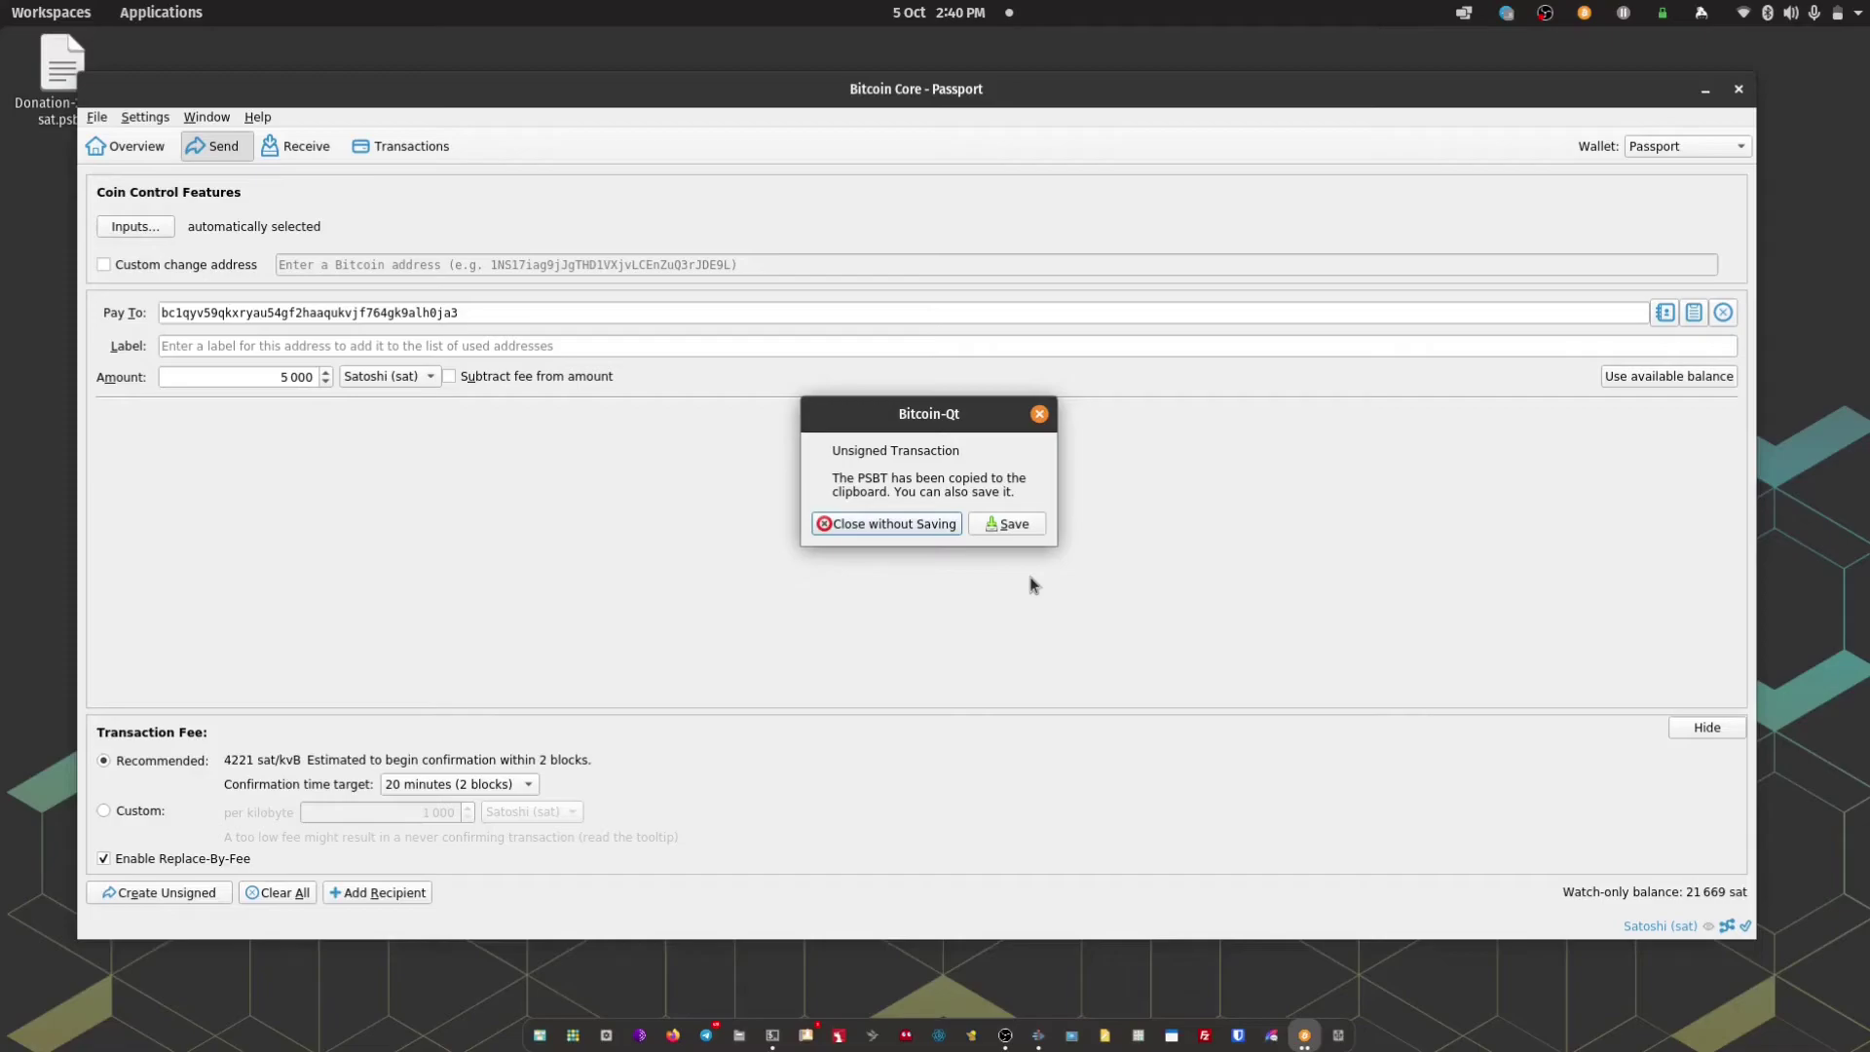
{"action": "left_click", "coordinate": [1008, 527]}
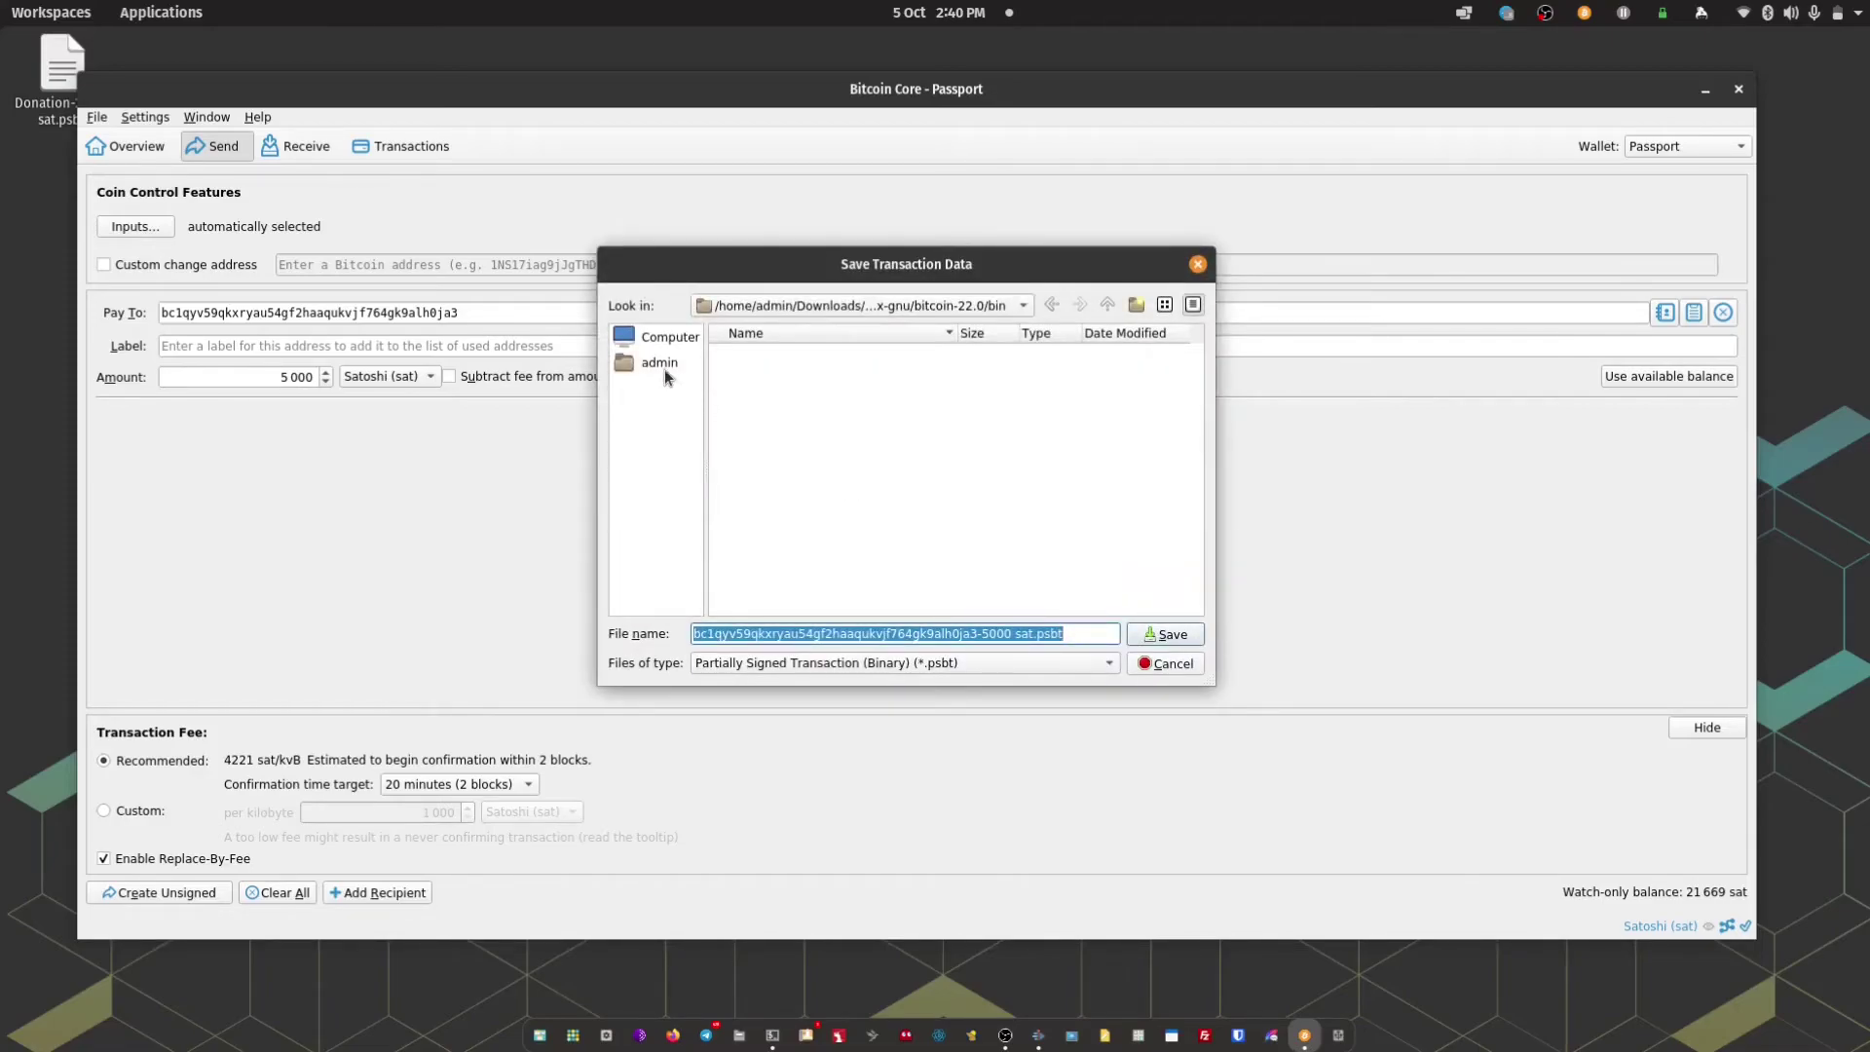
{"action": "left_click", "coordinate": [660, 365]}
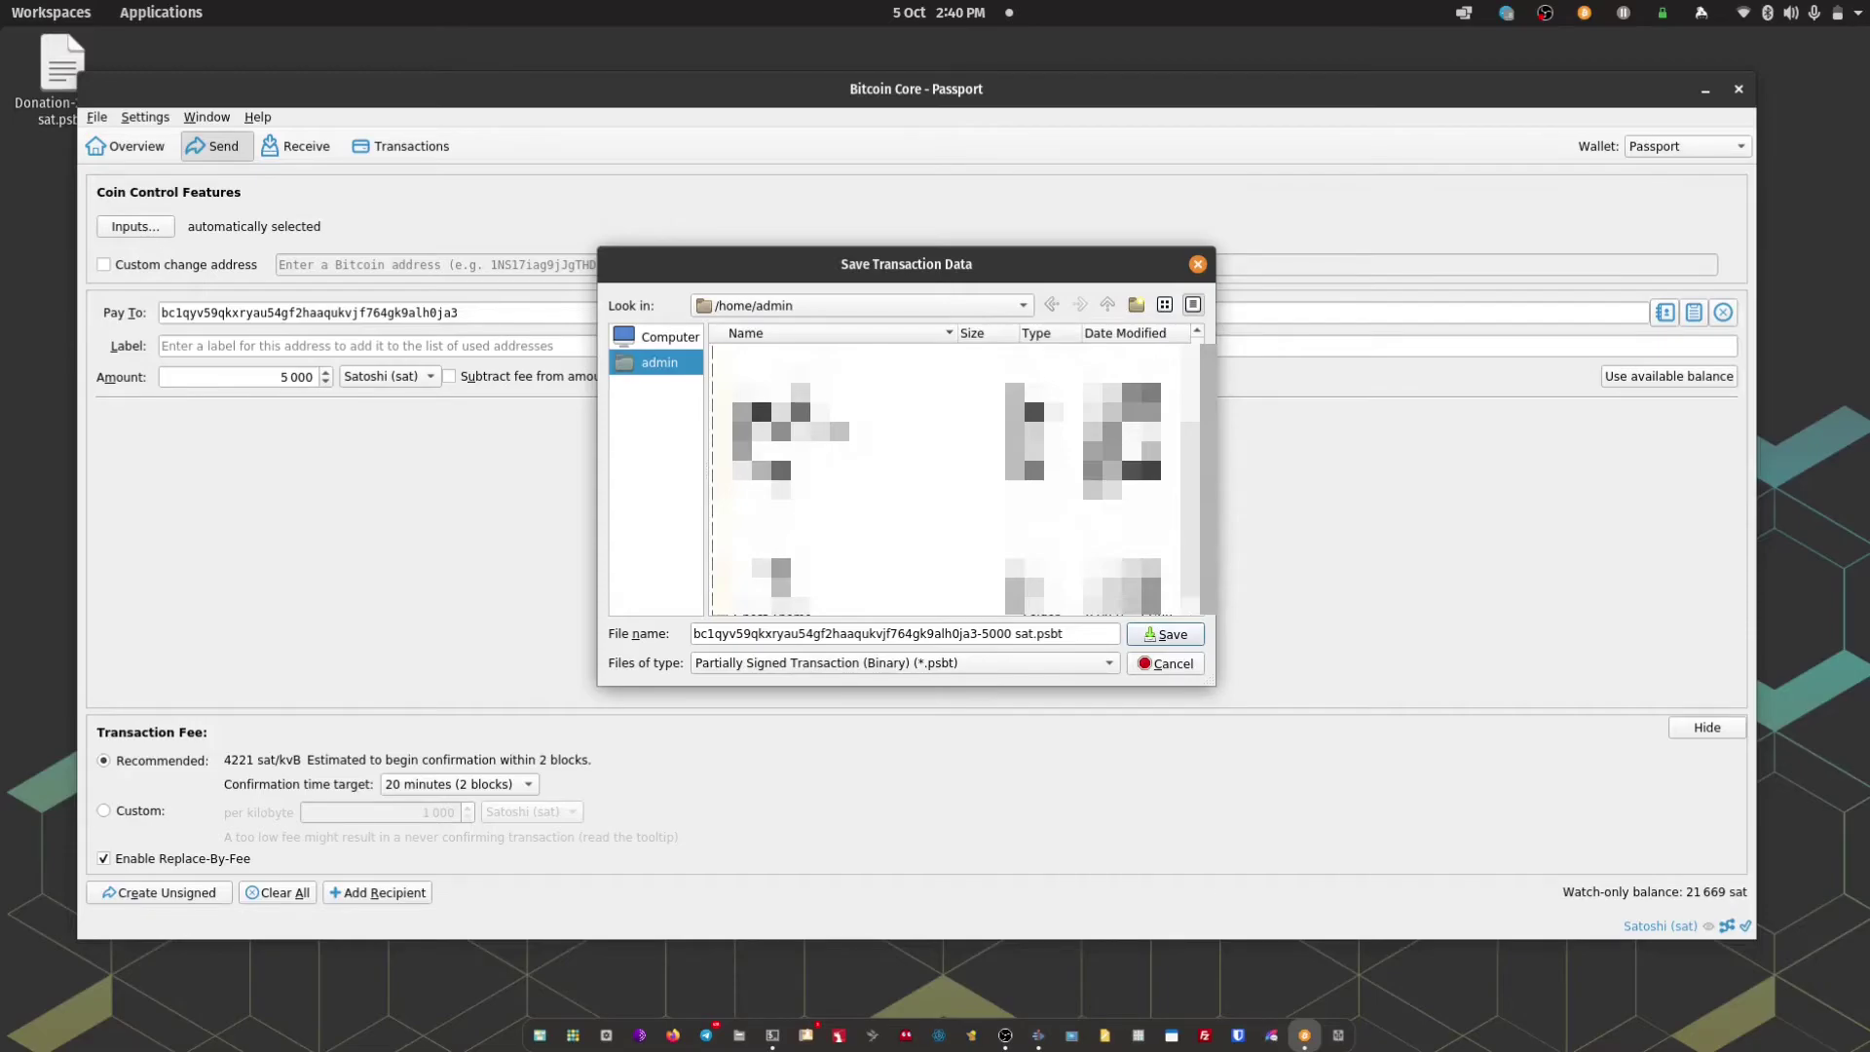
{"action": "left_click", "coordinate": [774, 569]}
{"action": "double_click", "coordinate": [774, 569]}
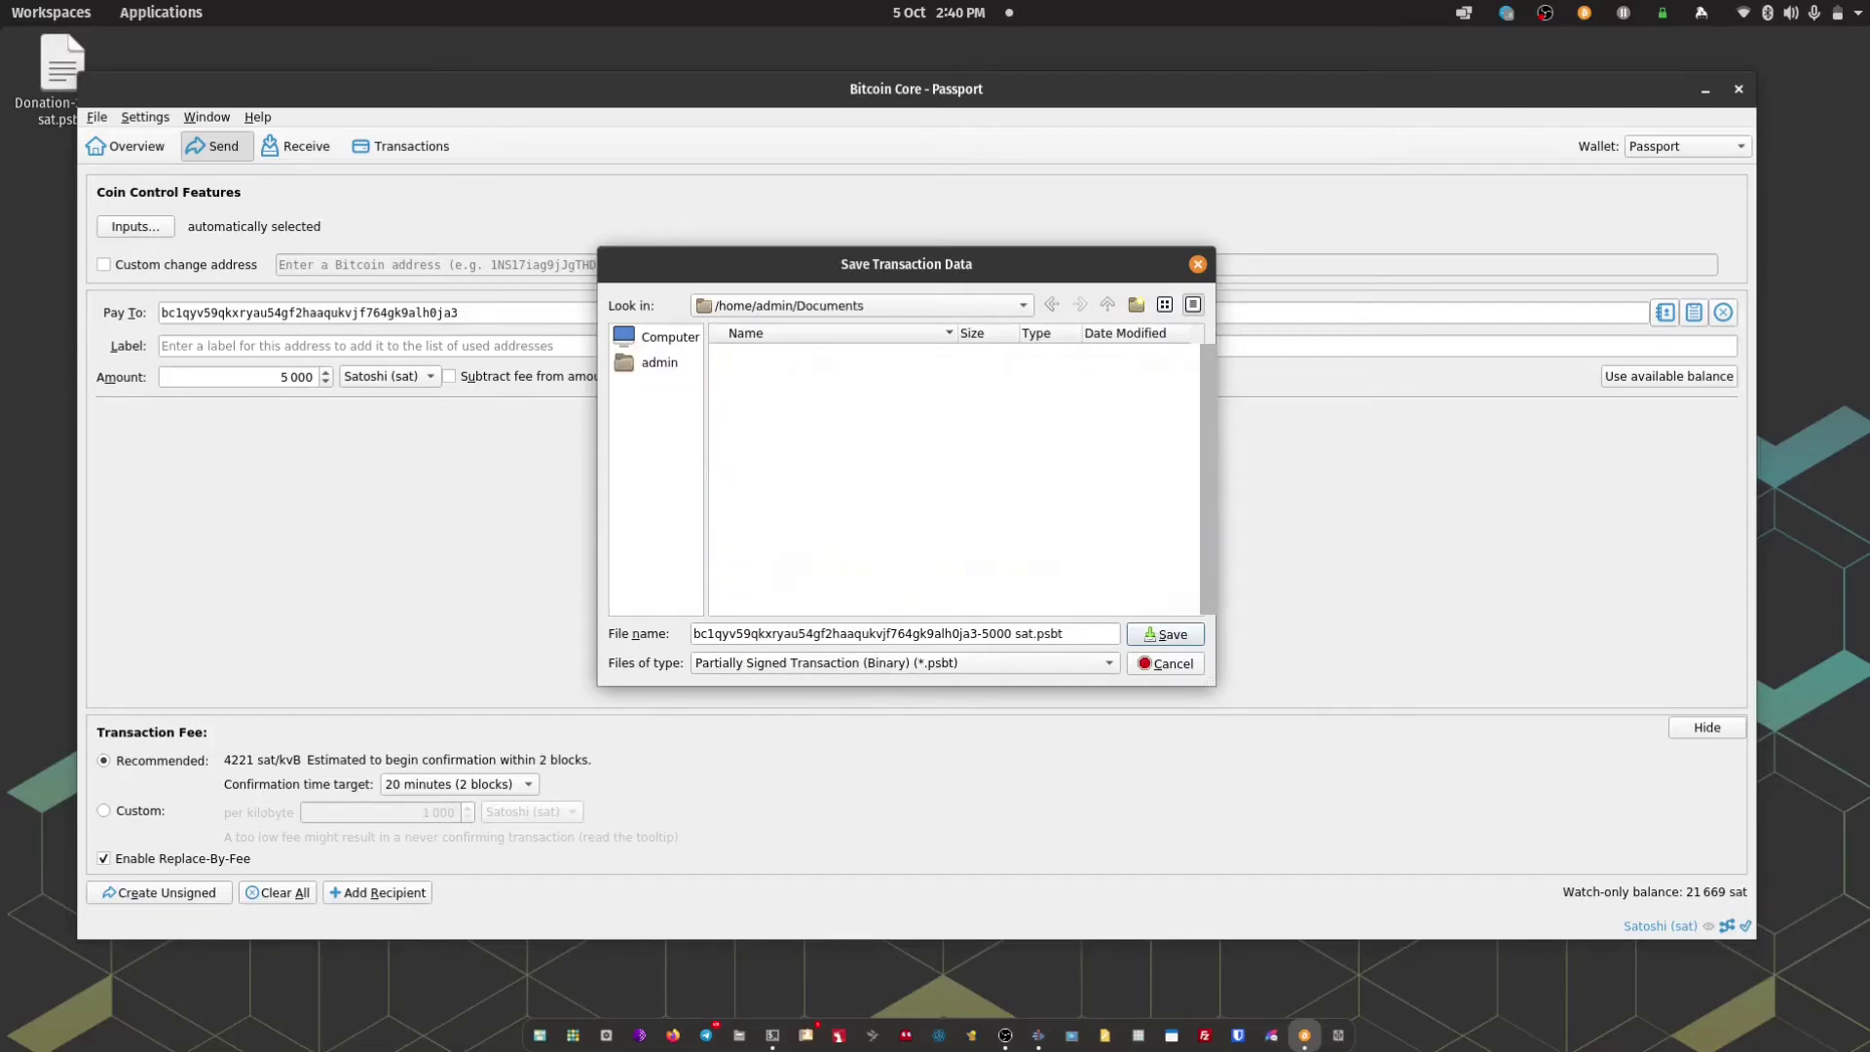
{"action": "left_click", "coordinate": [1135, 634]}
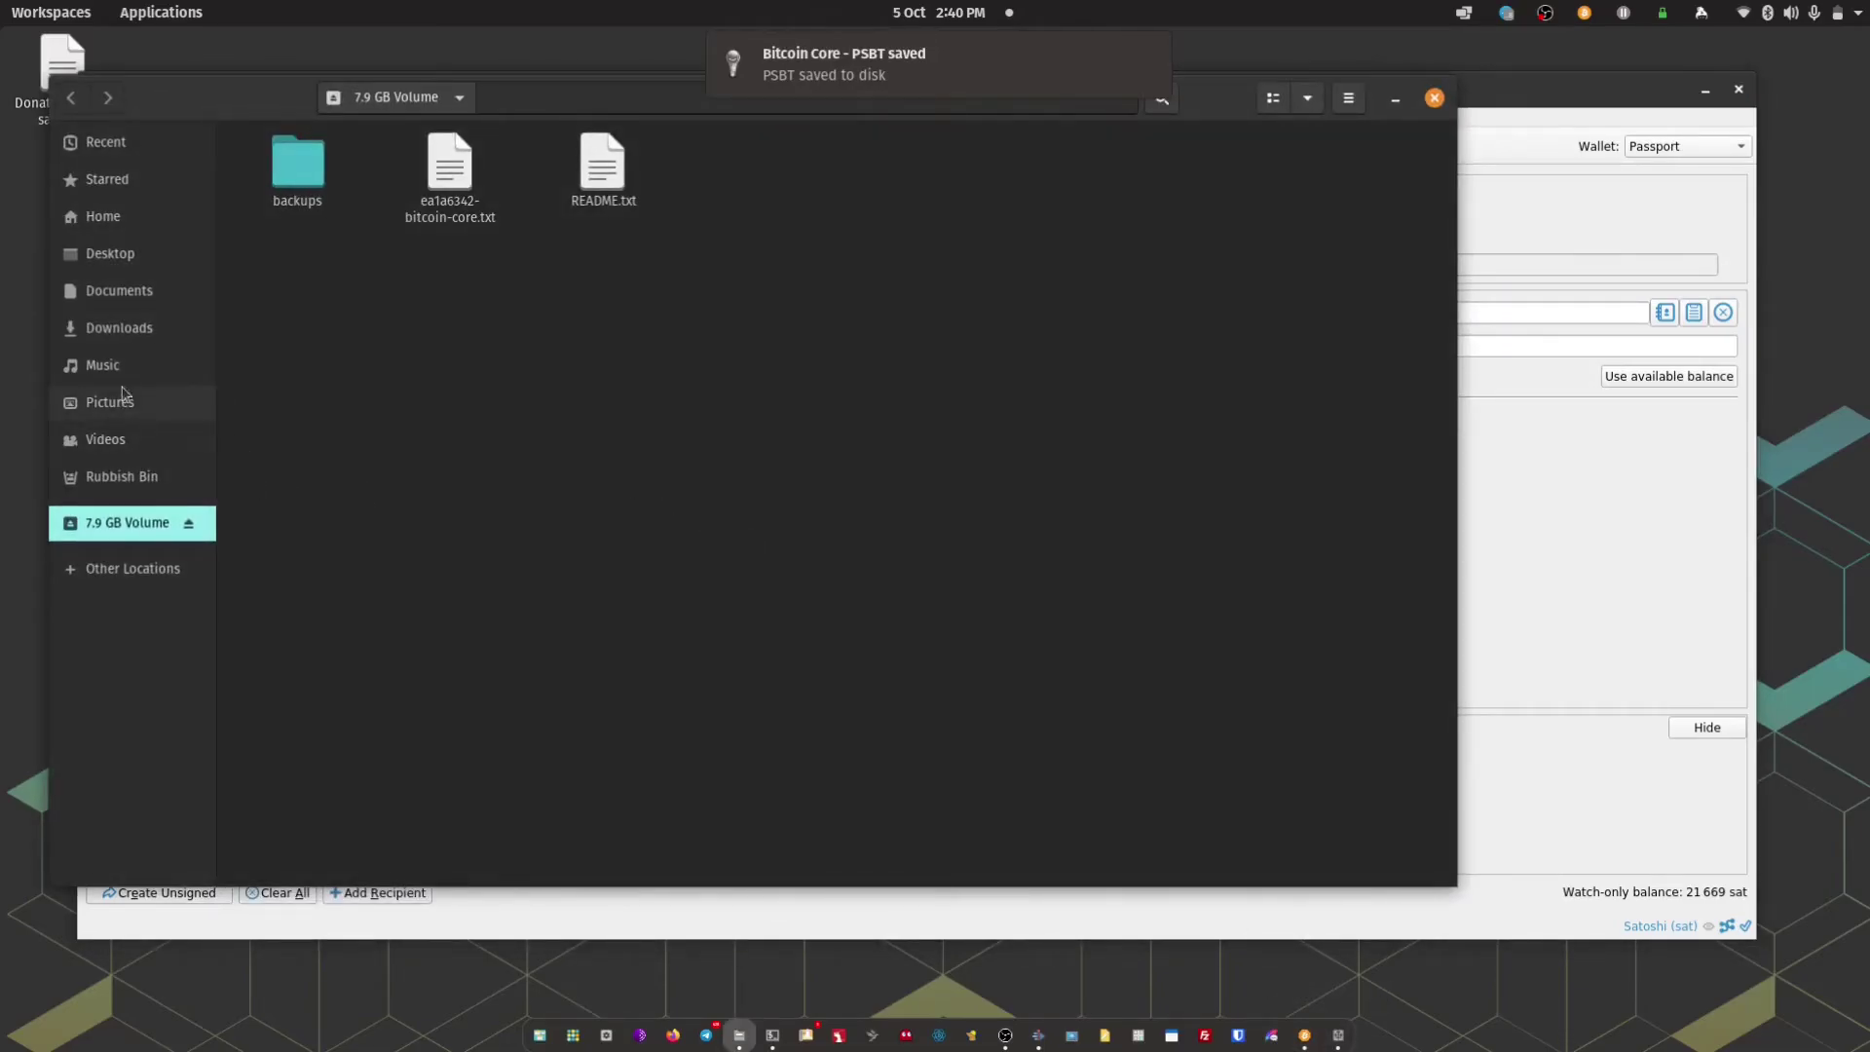
Copy the .psbt file from Documents to the 7.9 GB Volume, eject it, and close Files
{"action": "left_click", "coordinate": [119, 291]}
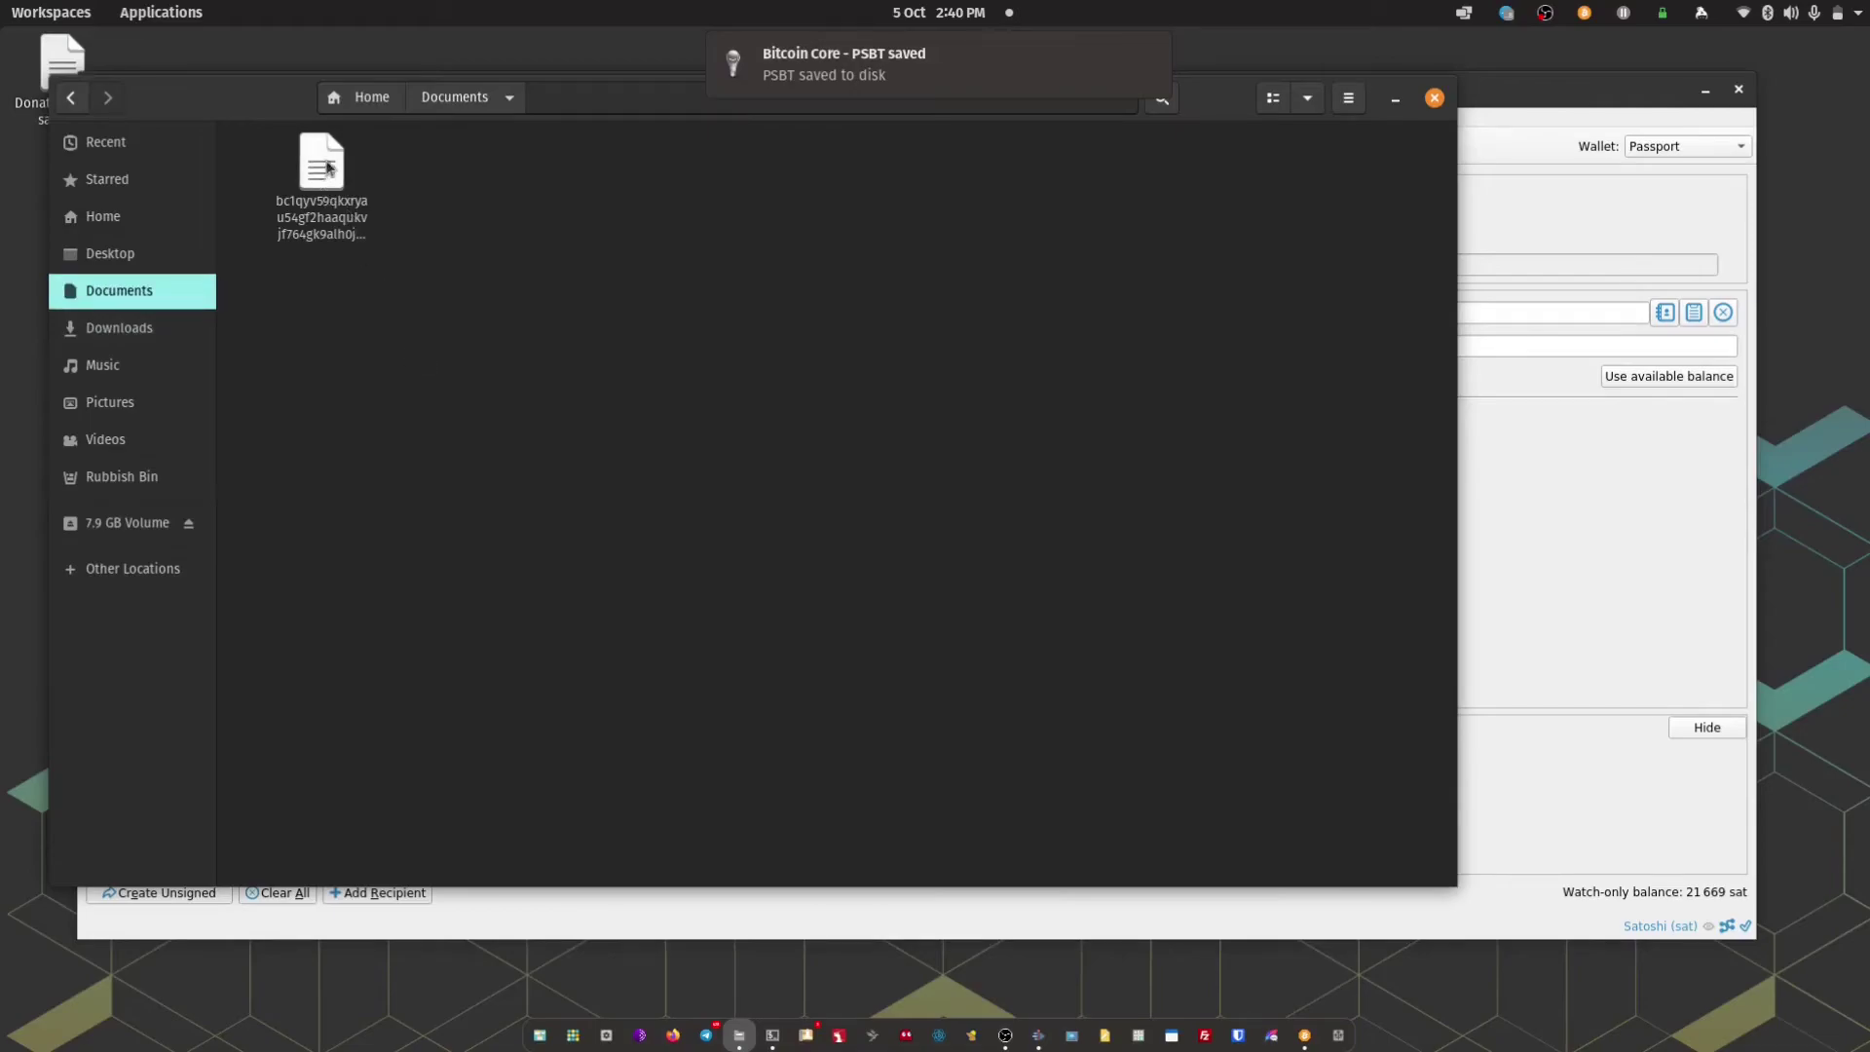
{"action": "left_click_drag", "start_coordinate": [326, 167], "coordinate": [142, 533]}
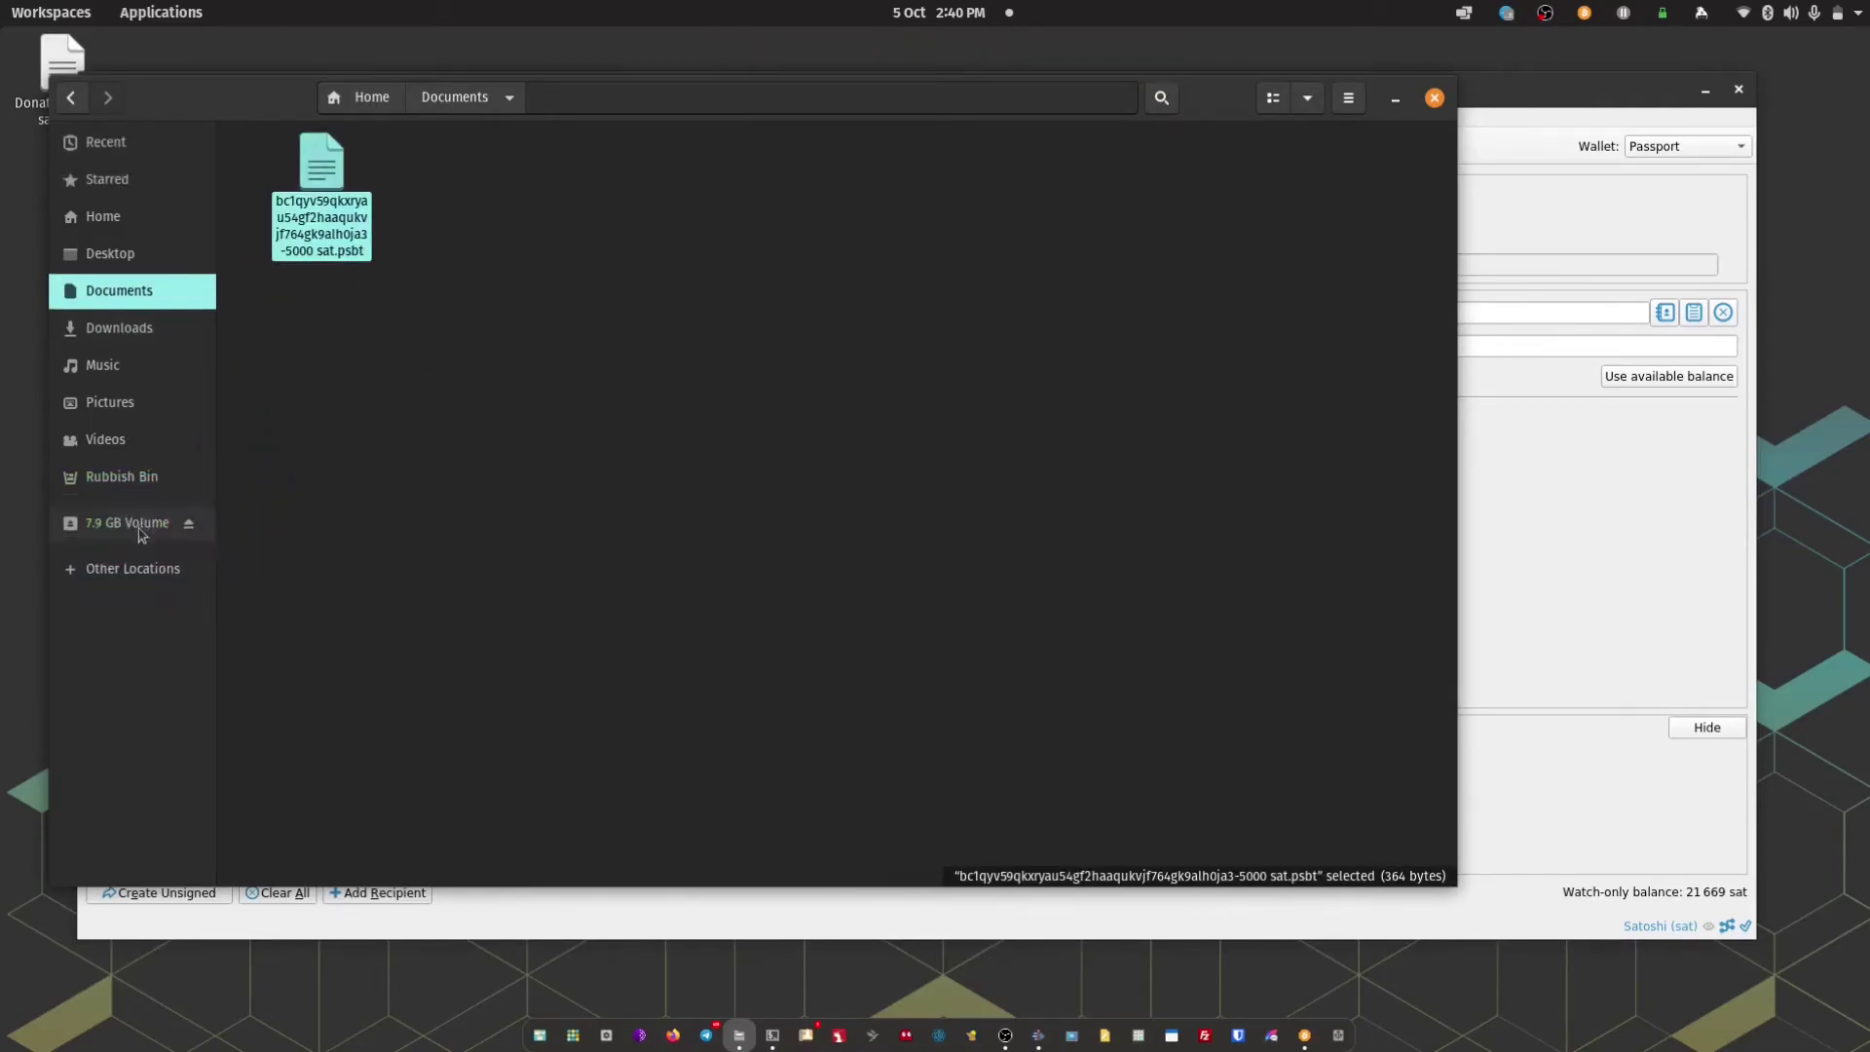
{"action": "left_click", "coordinate": [141, 534]}
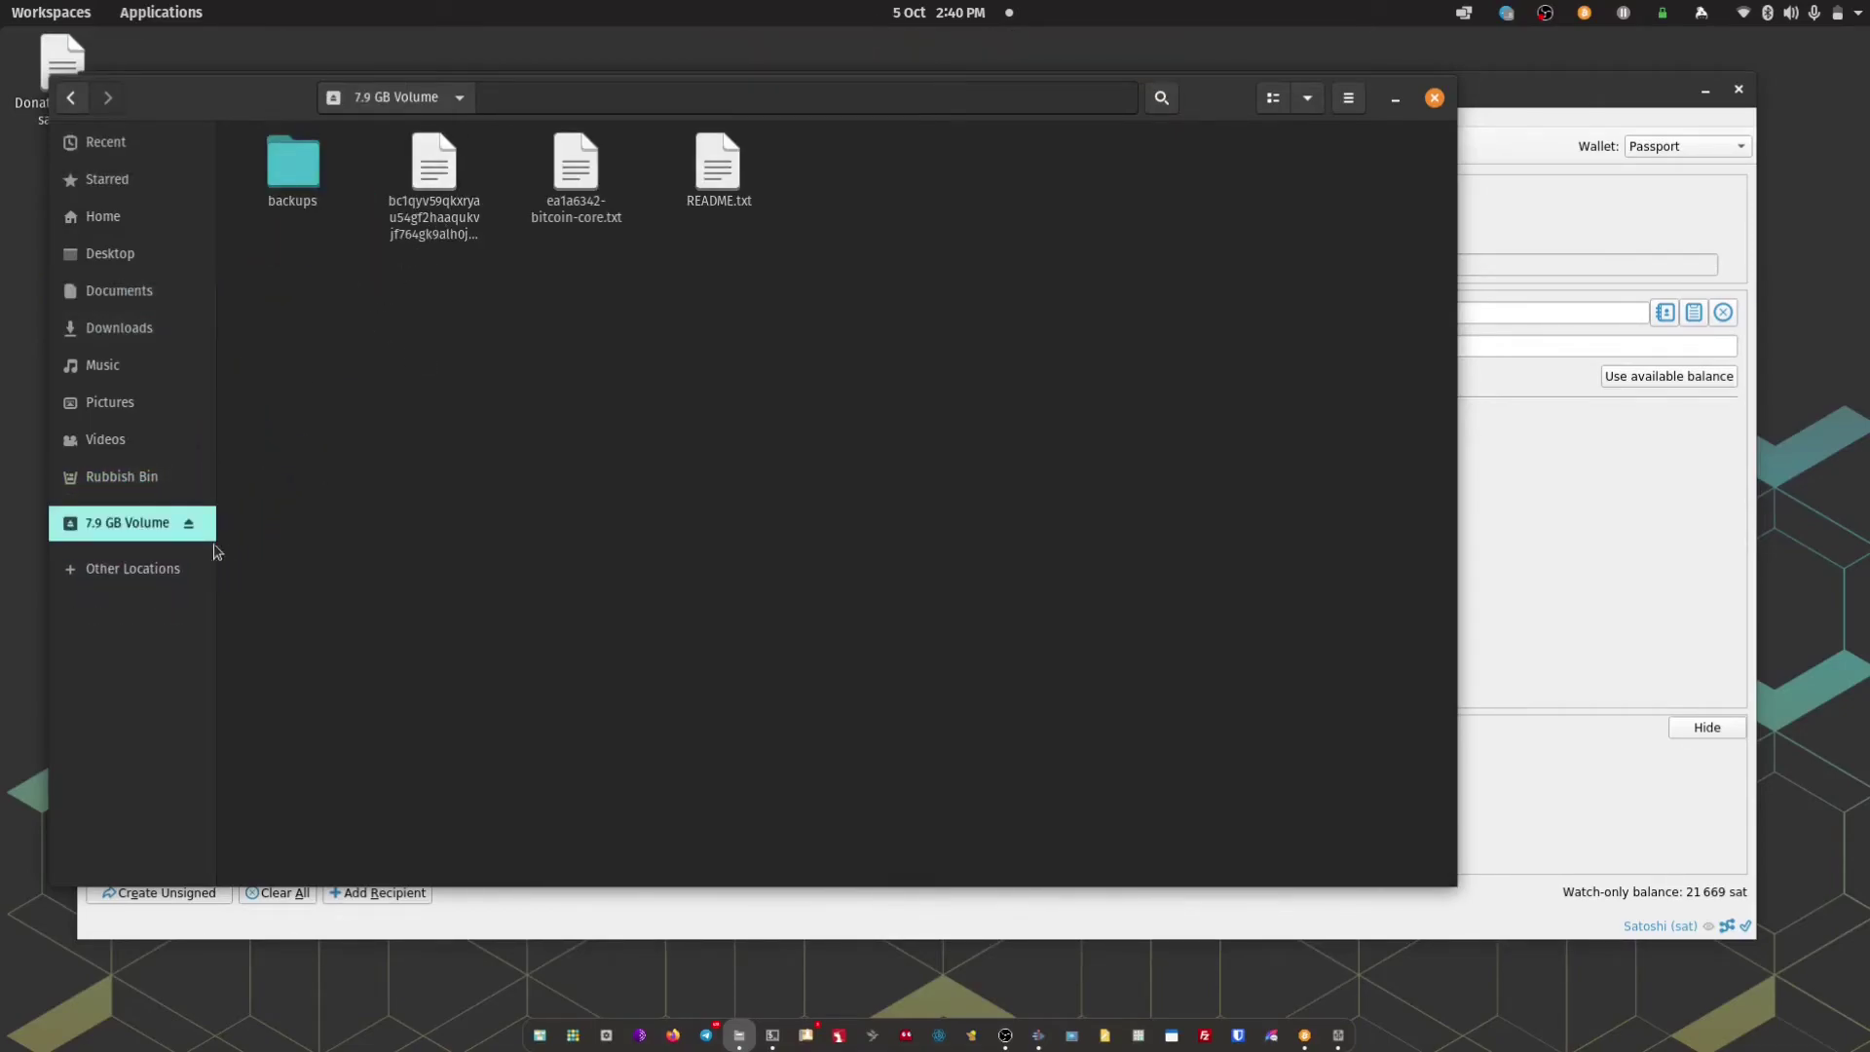
{"action": "left_click", "coordinate": [188, 523]}
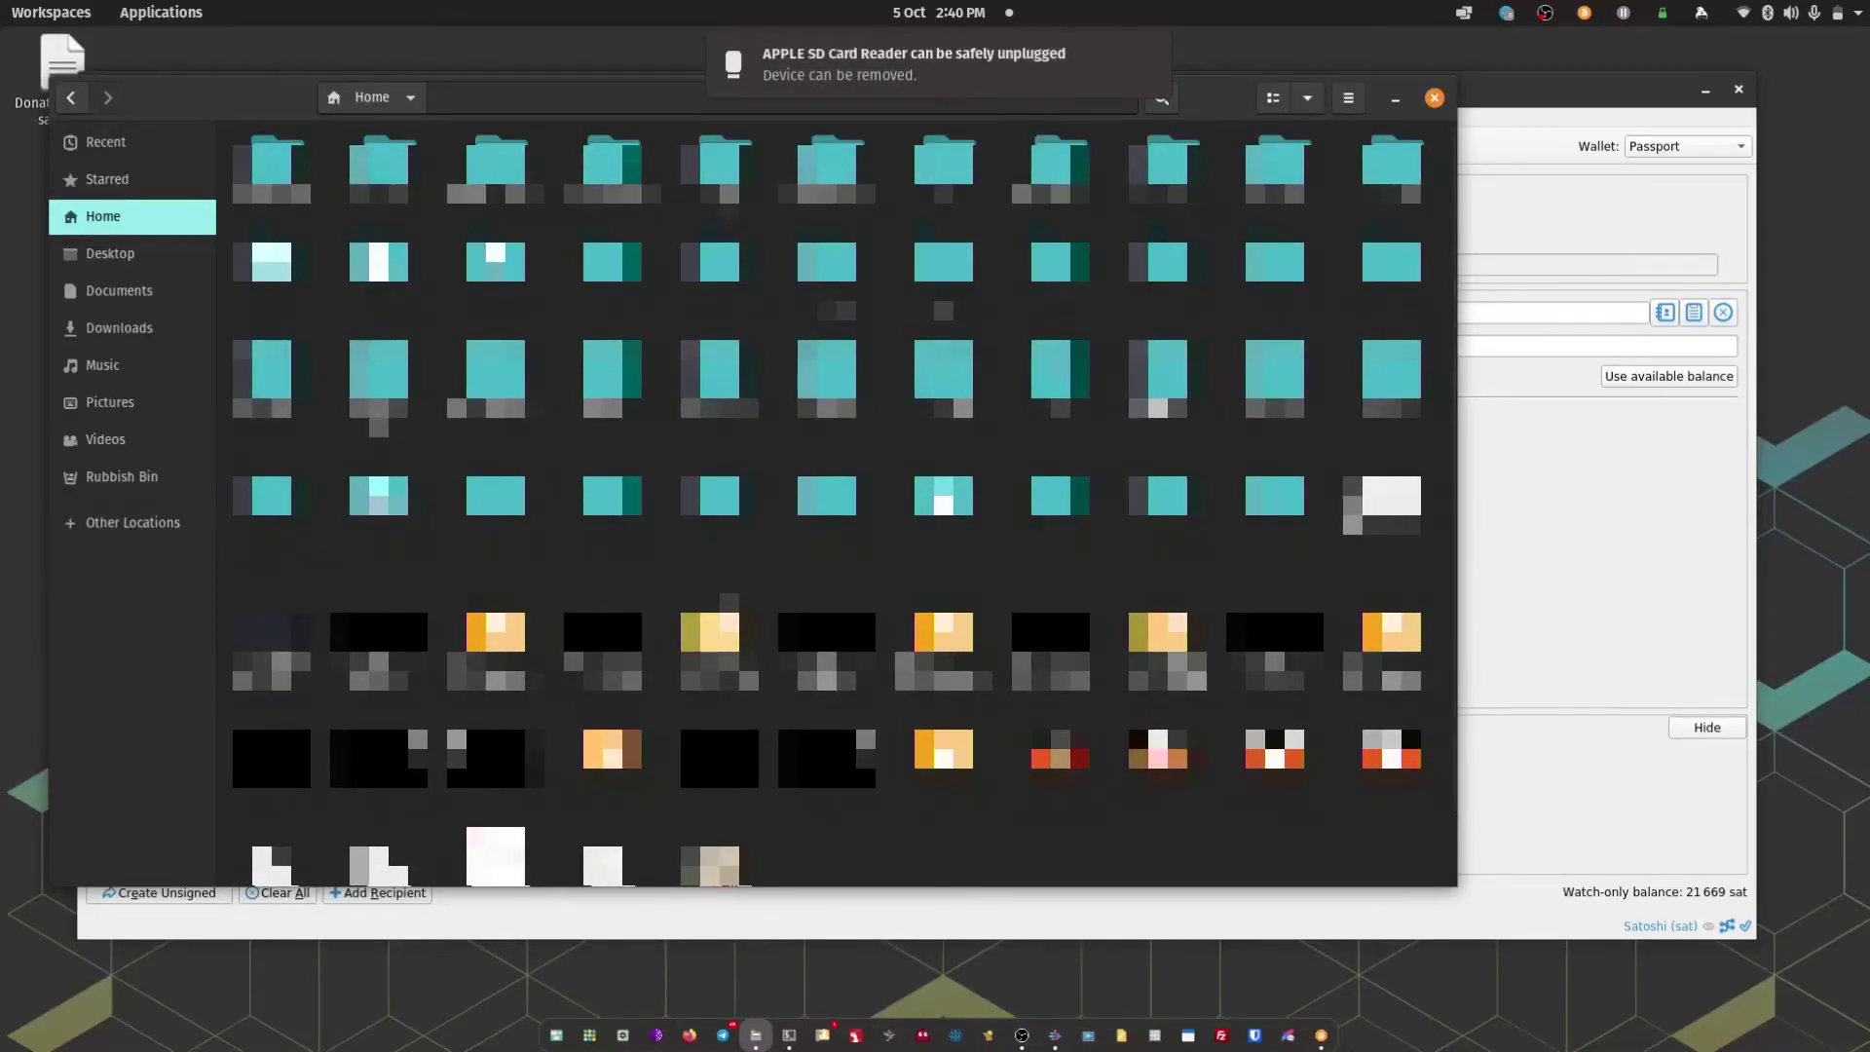
{"action": "left_click", "coordinate": [1434, 97]}
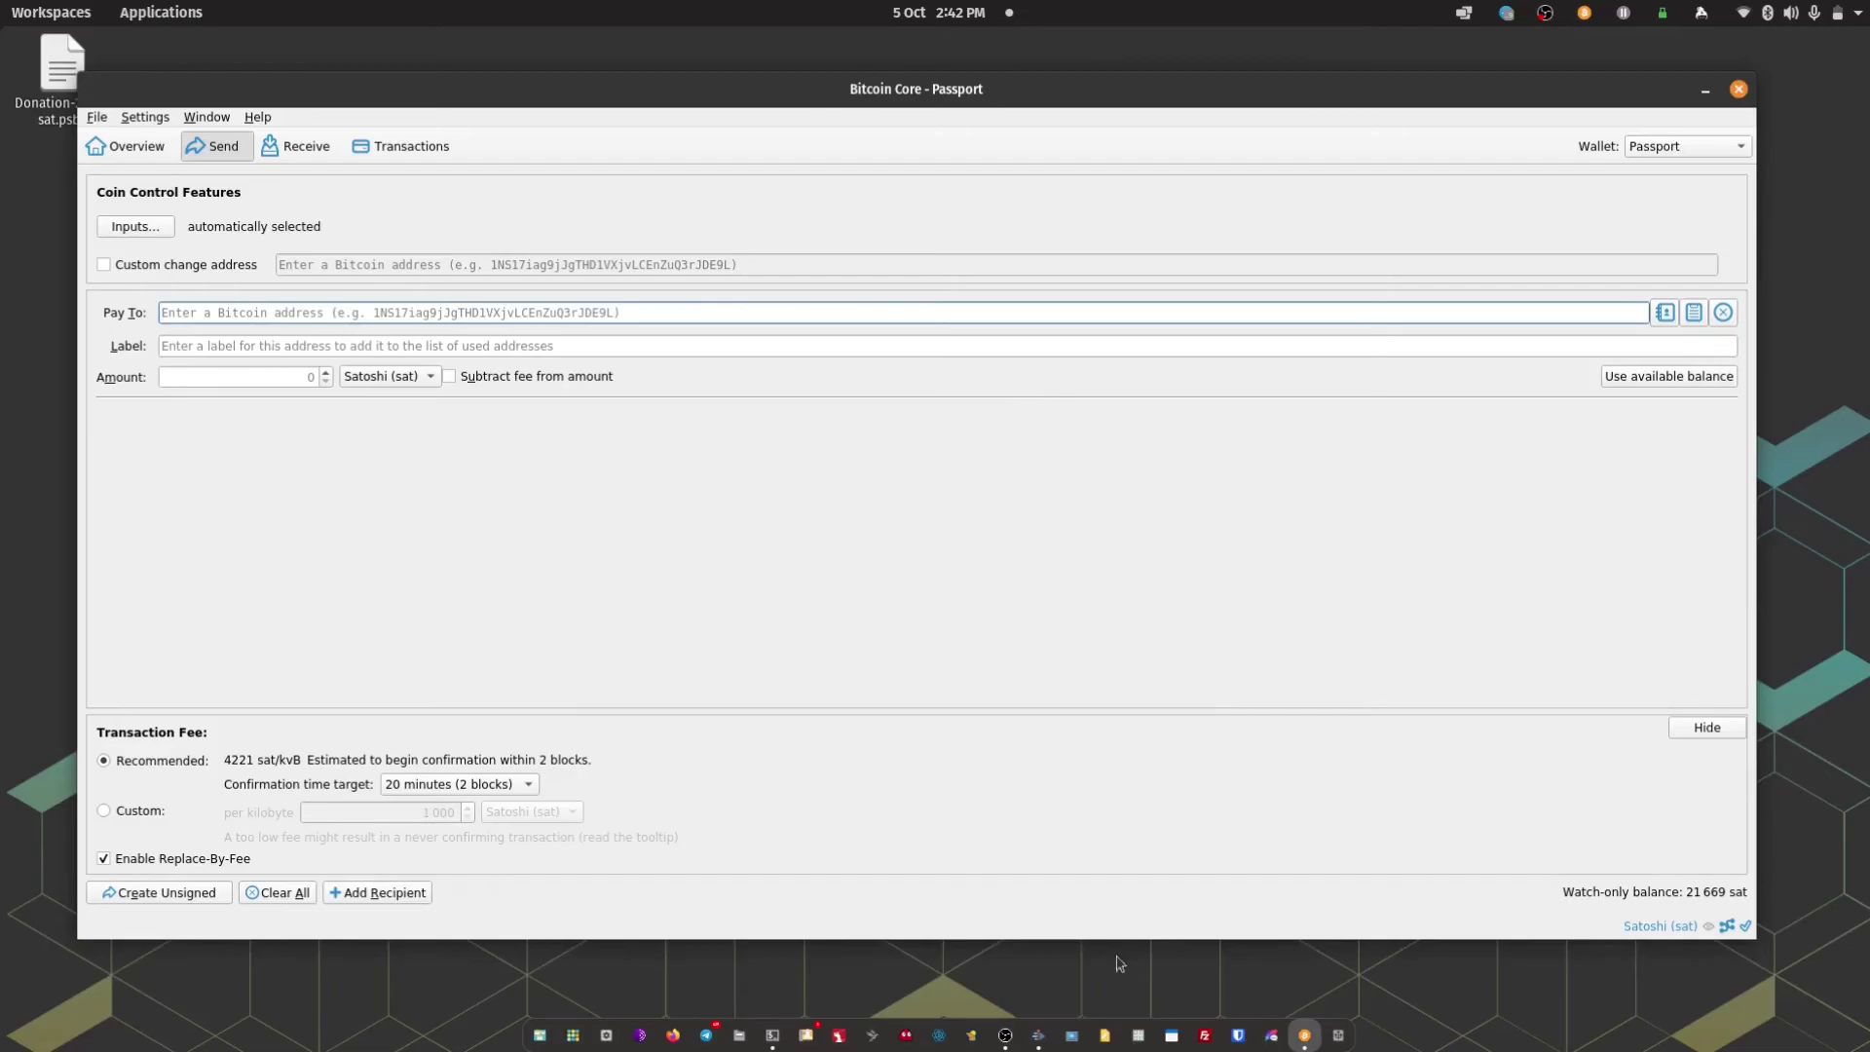
Copy the -signed.psbt file from the 7.9 GB Volume
{"action": "left_click", "coordinate": [1341, 1036]}
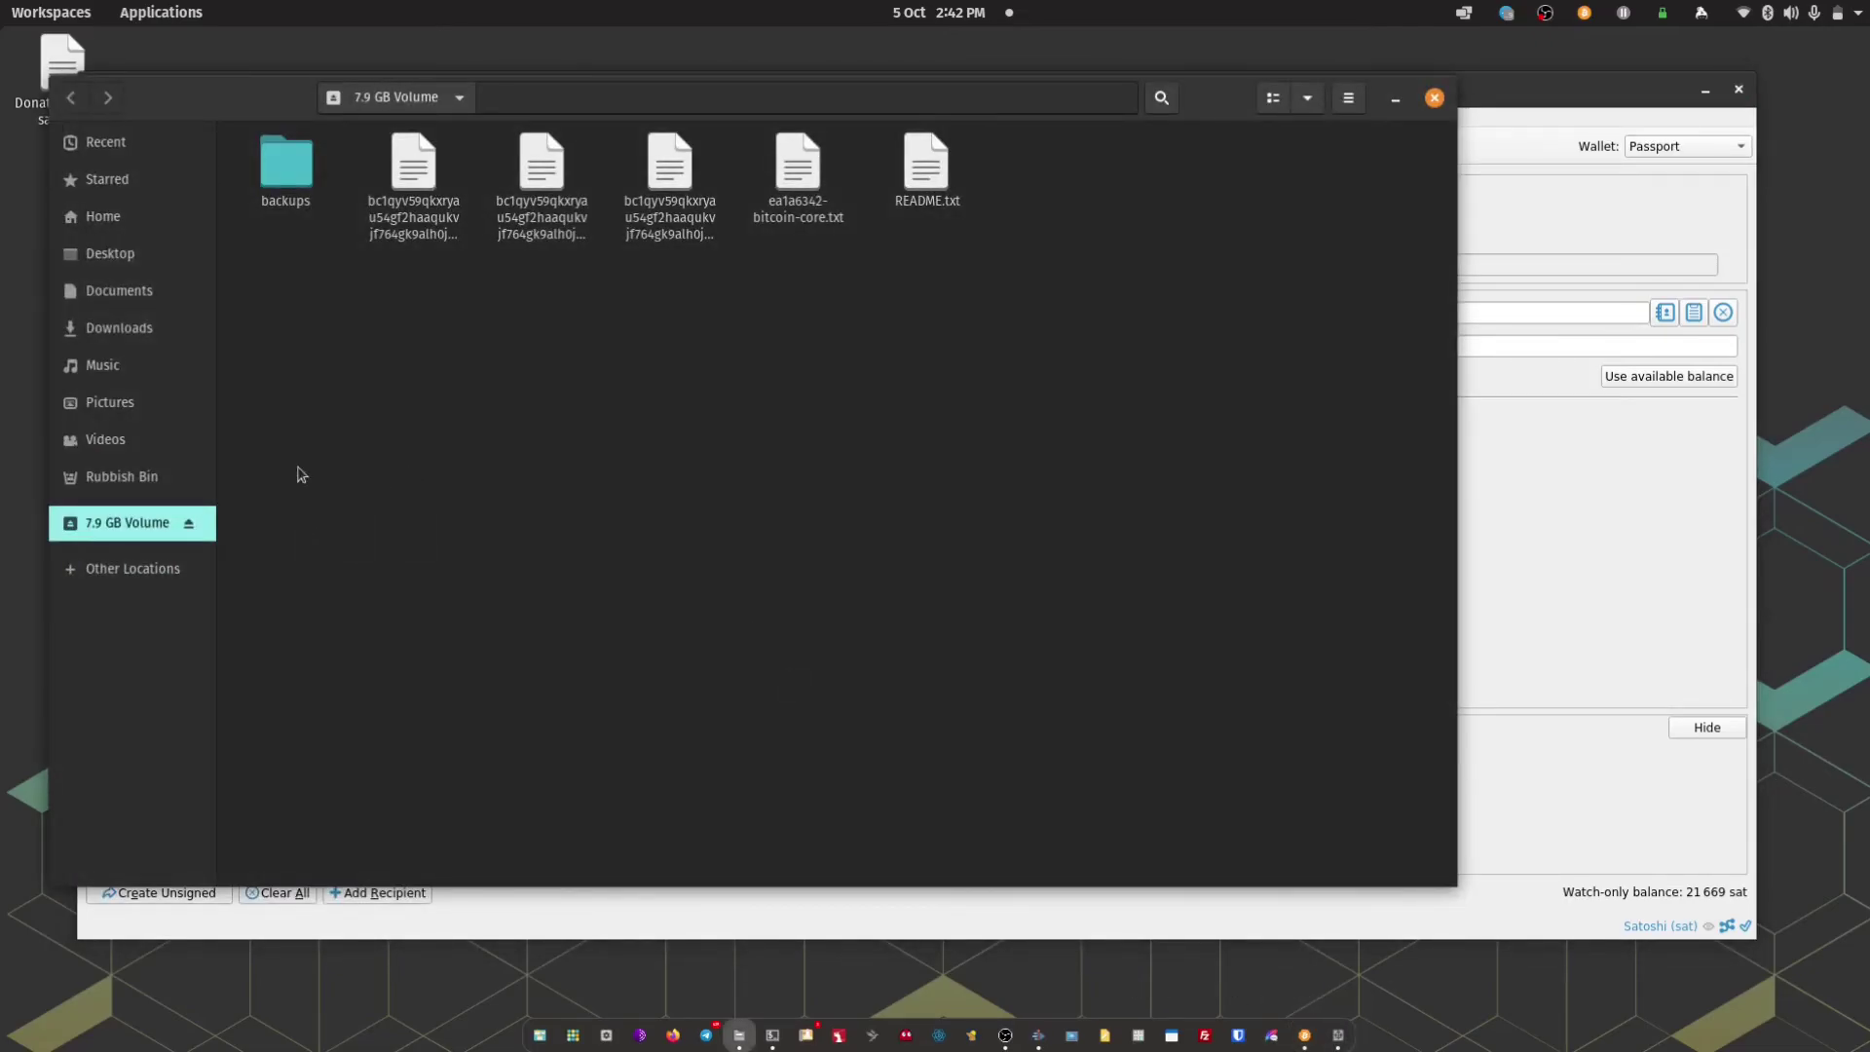
{"action": "left_click", "coordinate": [409, 219]}
{"action": "left_click", "coordinate": [521, 226]}
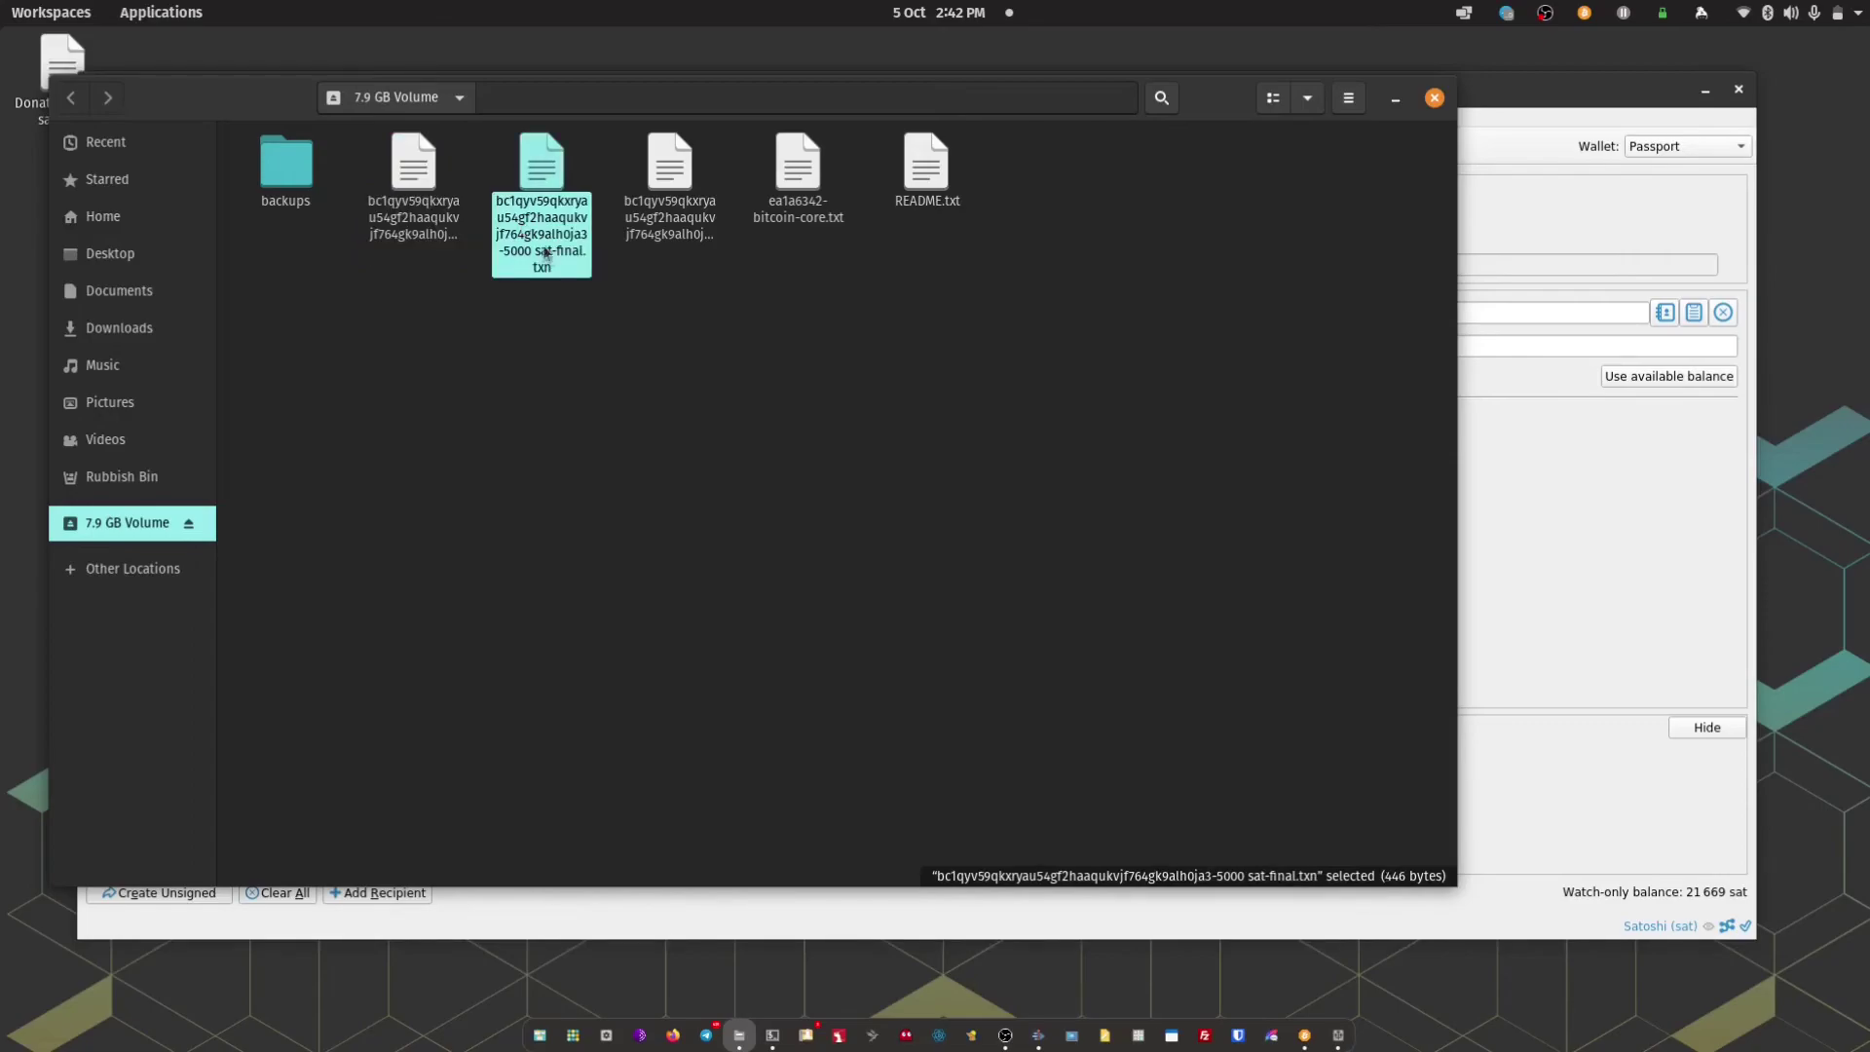
{"action": "left_click", "coordinate": [658, 222]}
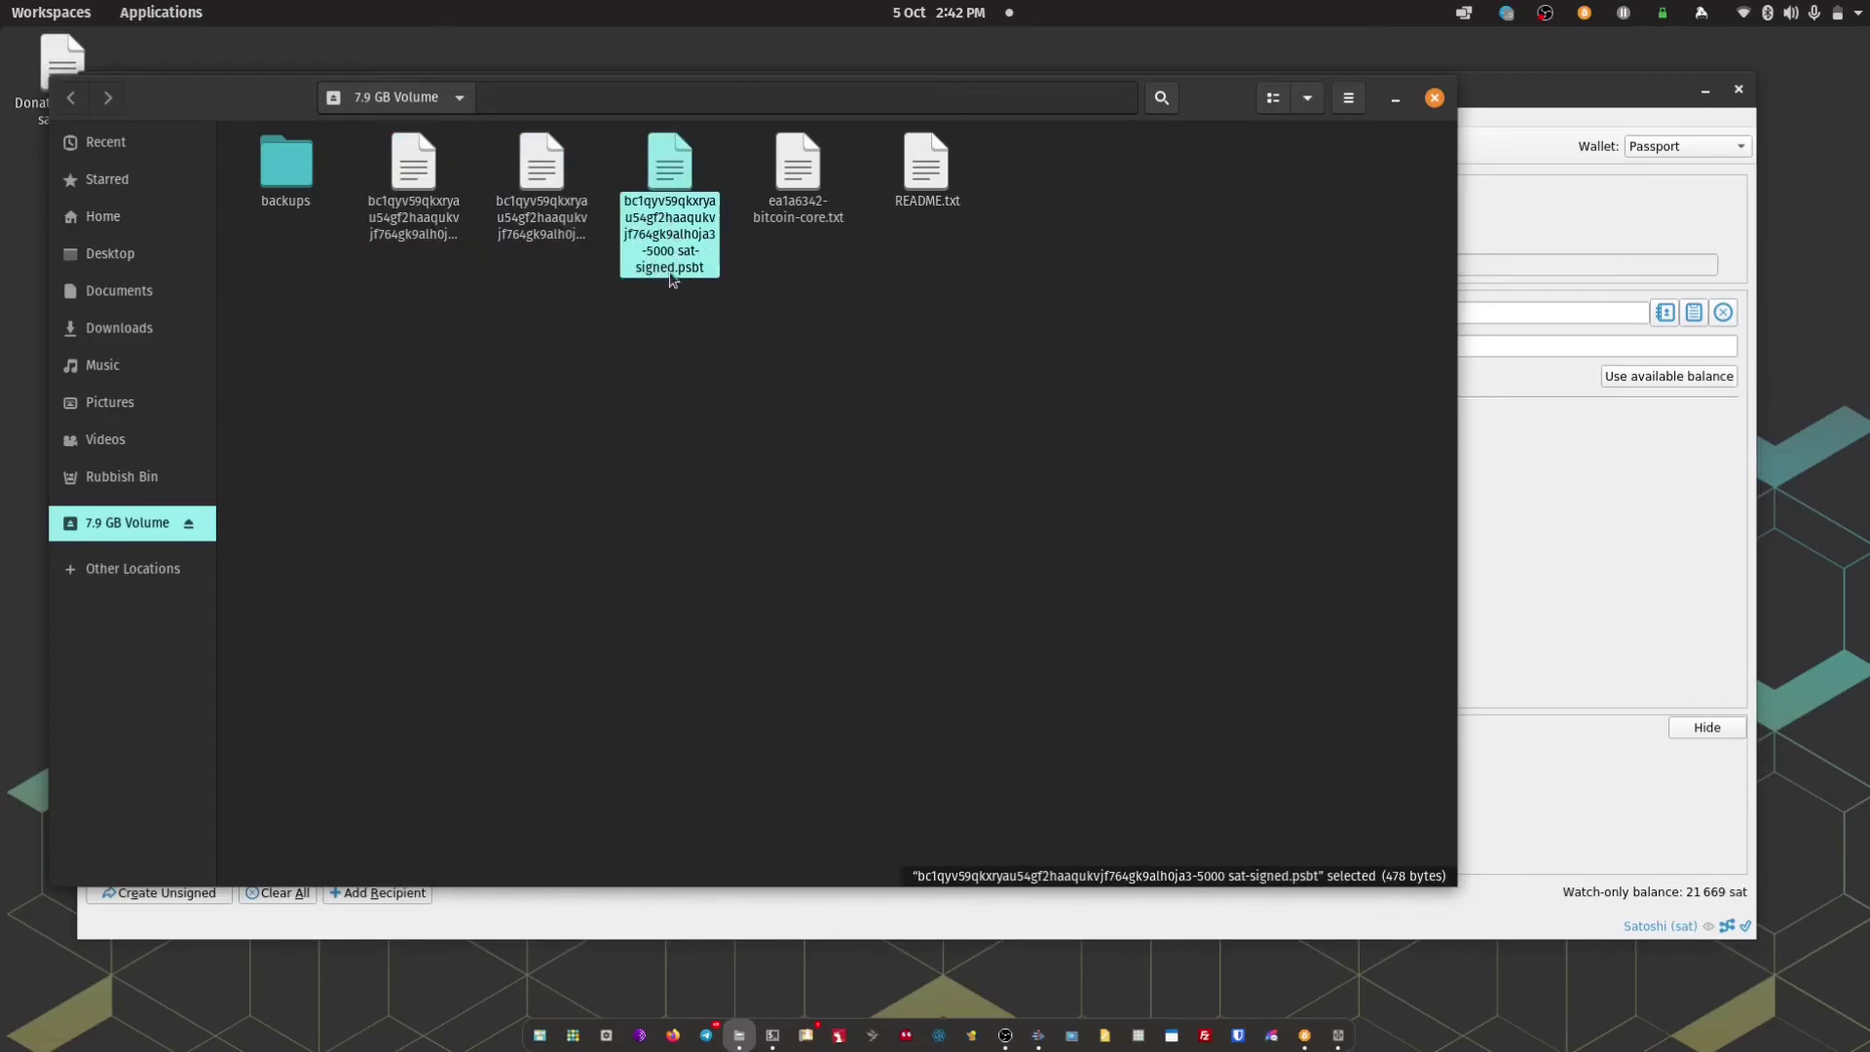
{"action": "right_click", "coordinate": [661, 172]}
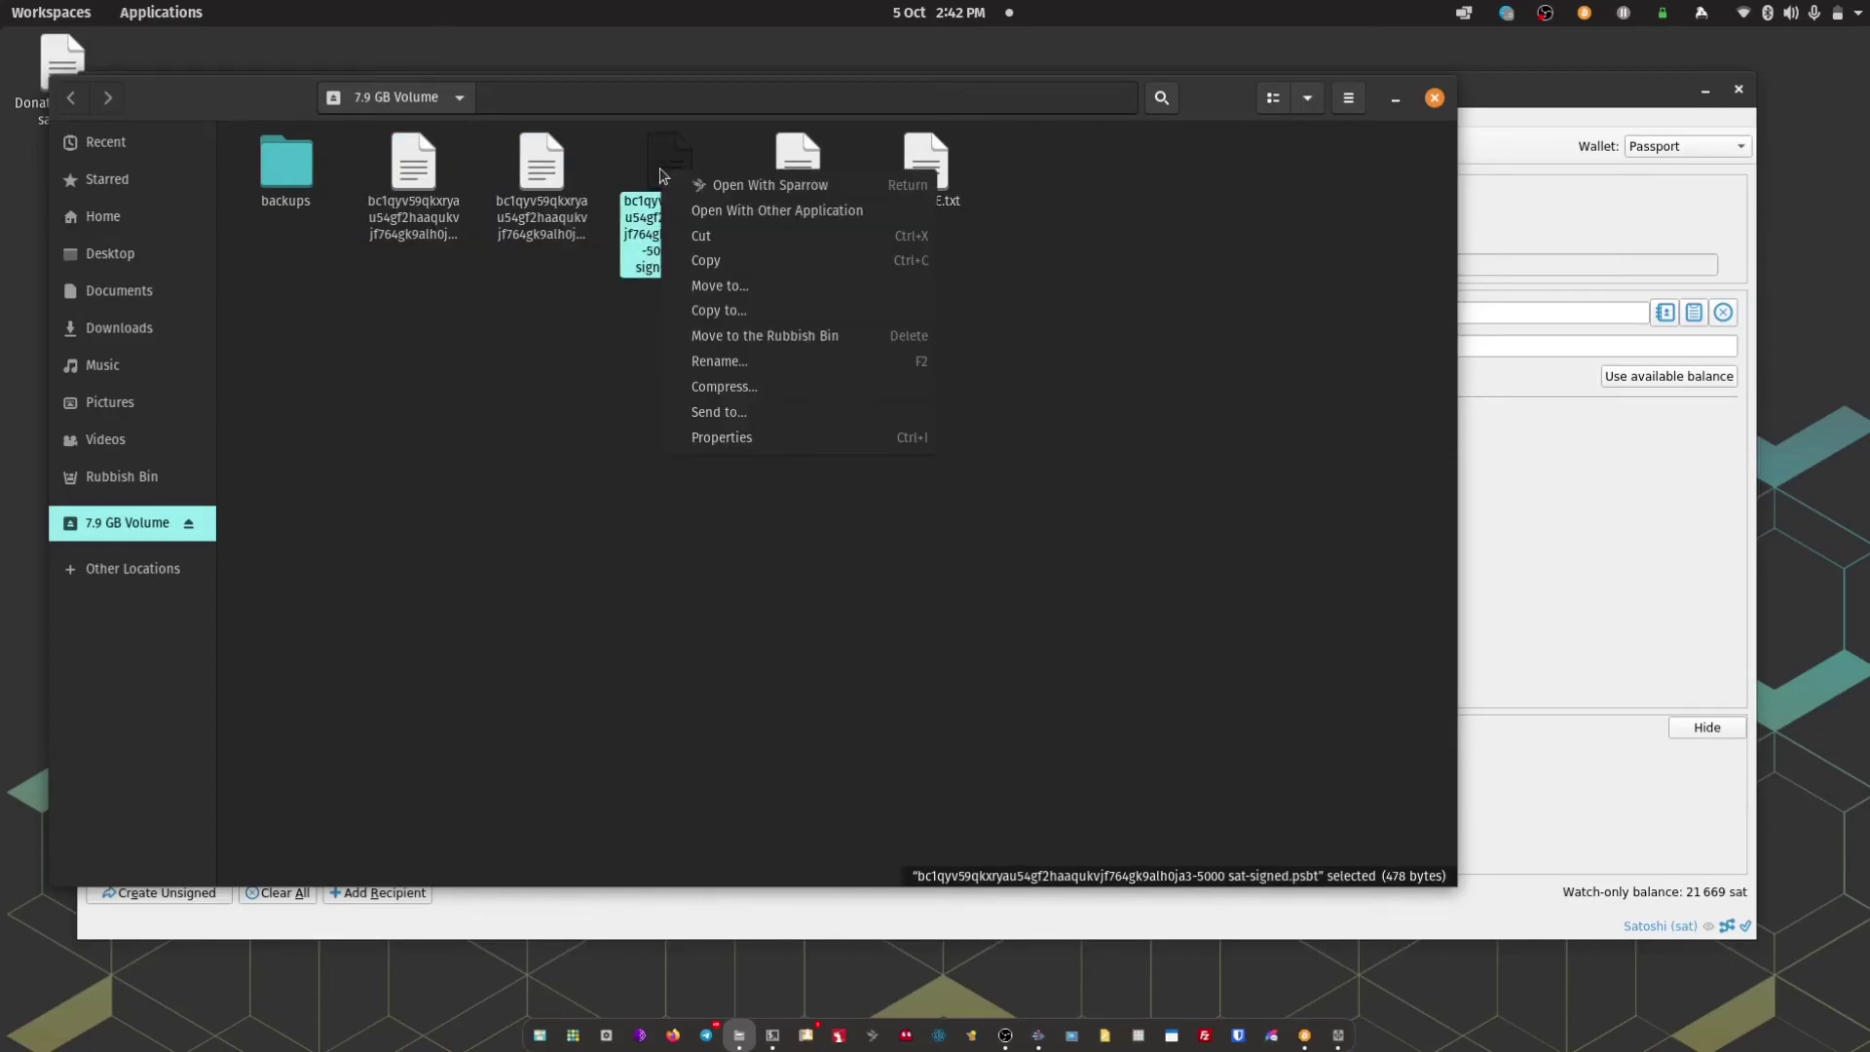
{"action": "left_click", "coordinate": [716, 260]}
Paste the signed PSBT into Documents and close Files
{"action": "left_click", "coordinate": [115, 290]}
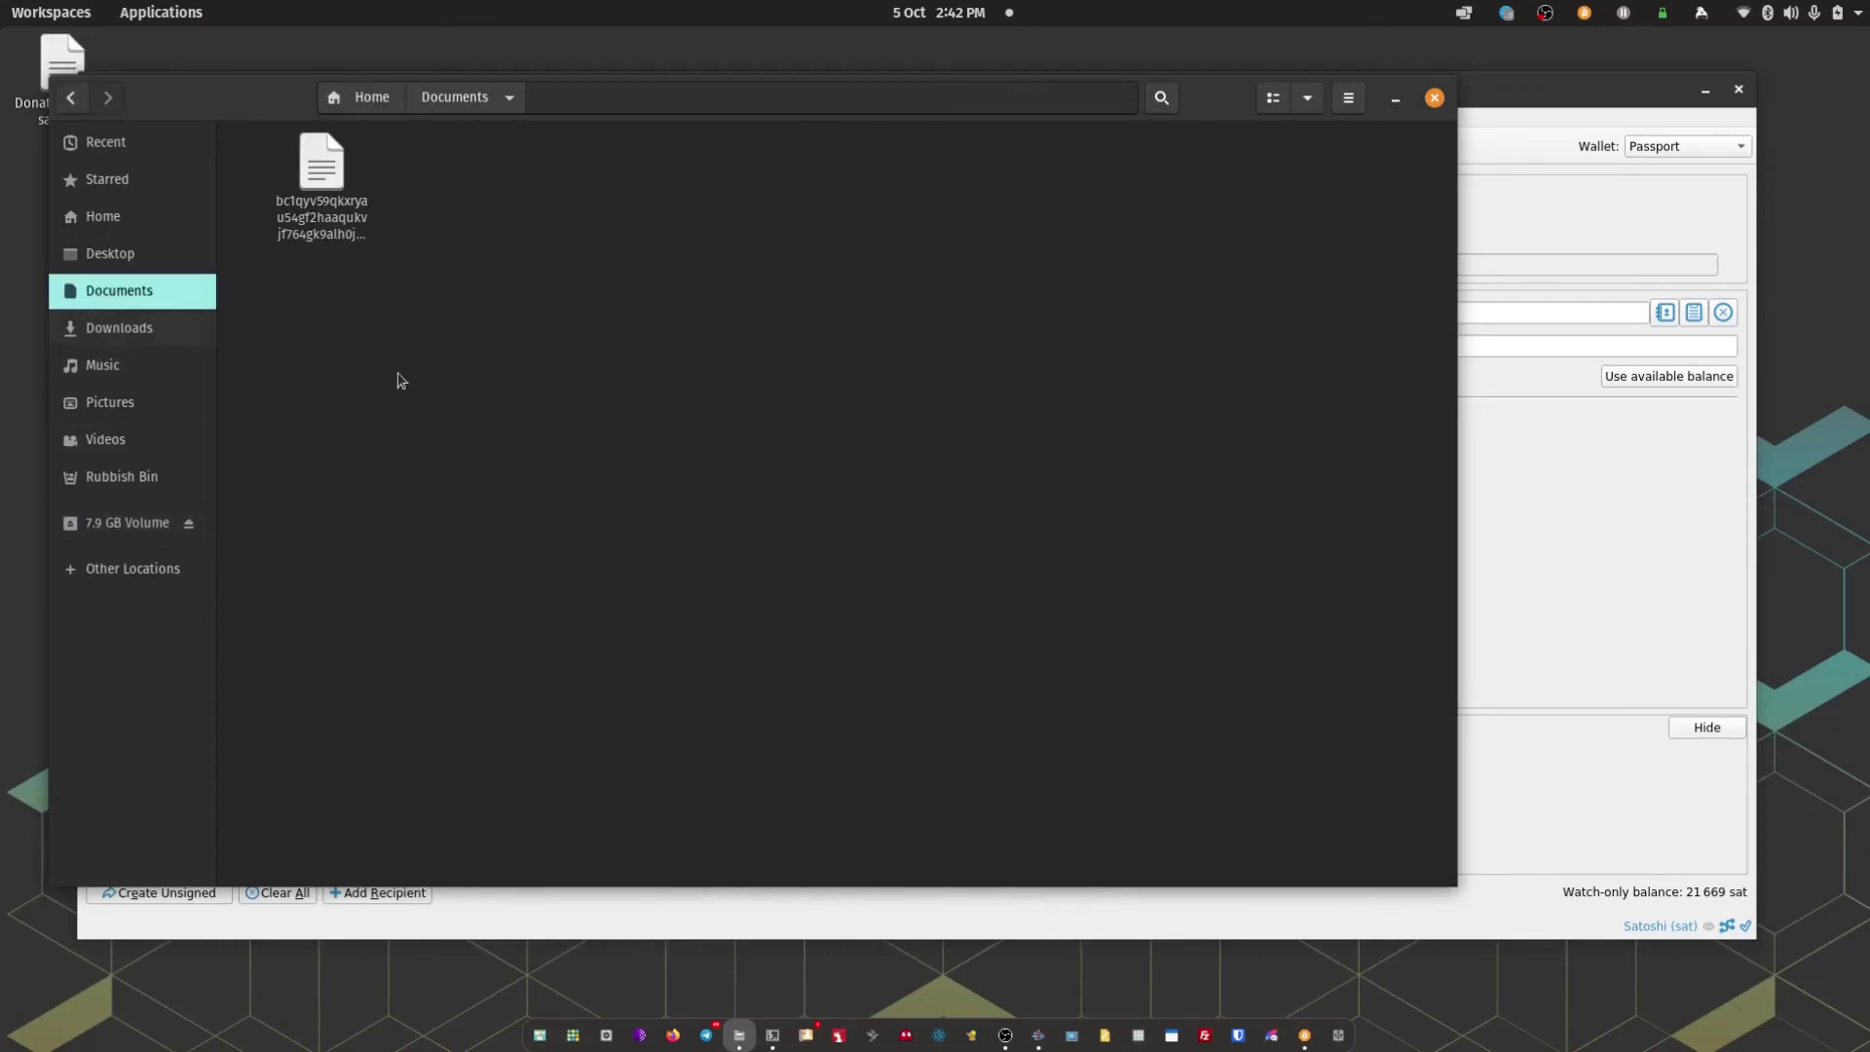
{"action": "right_click", "coordinate": [407, 378]}
{"action": "left_click", "coordinate": [481, 438]}
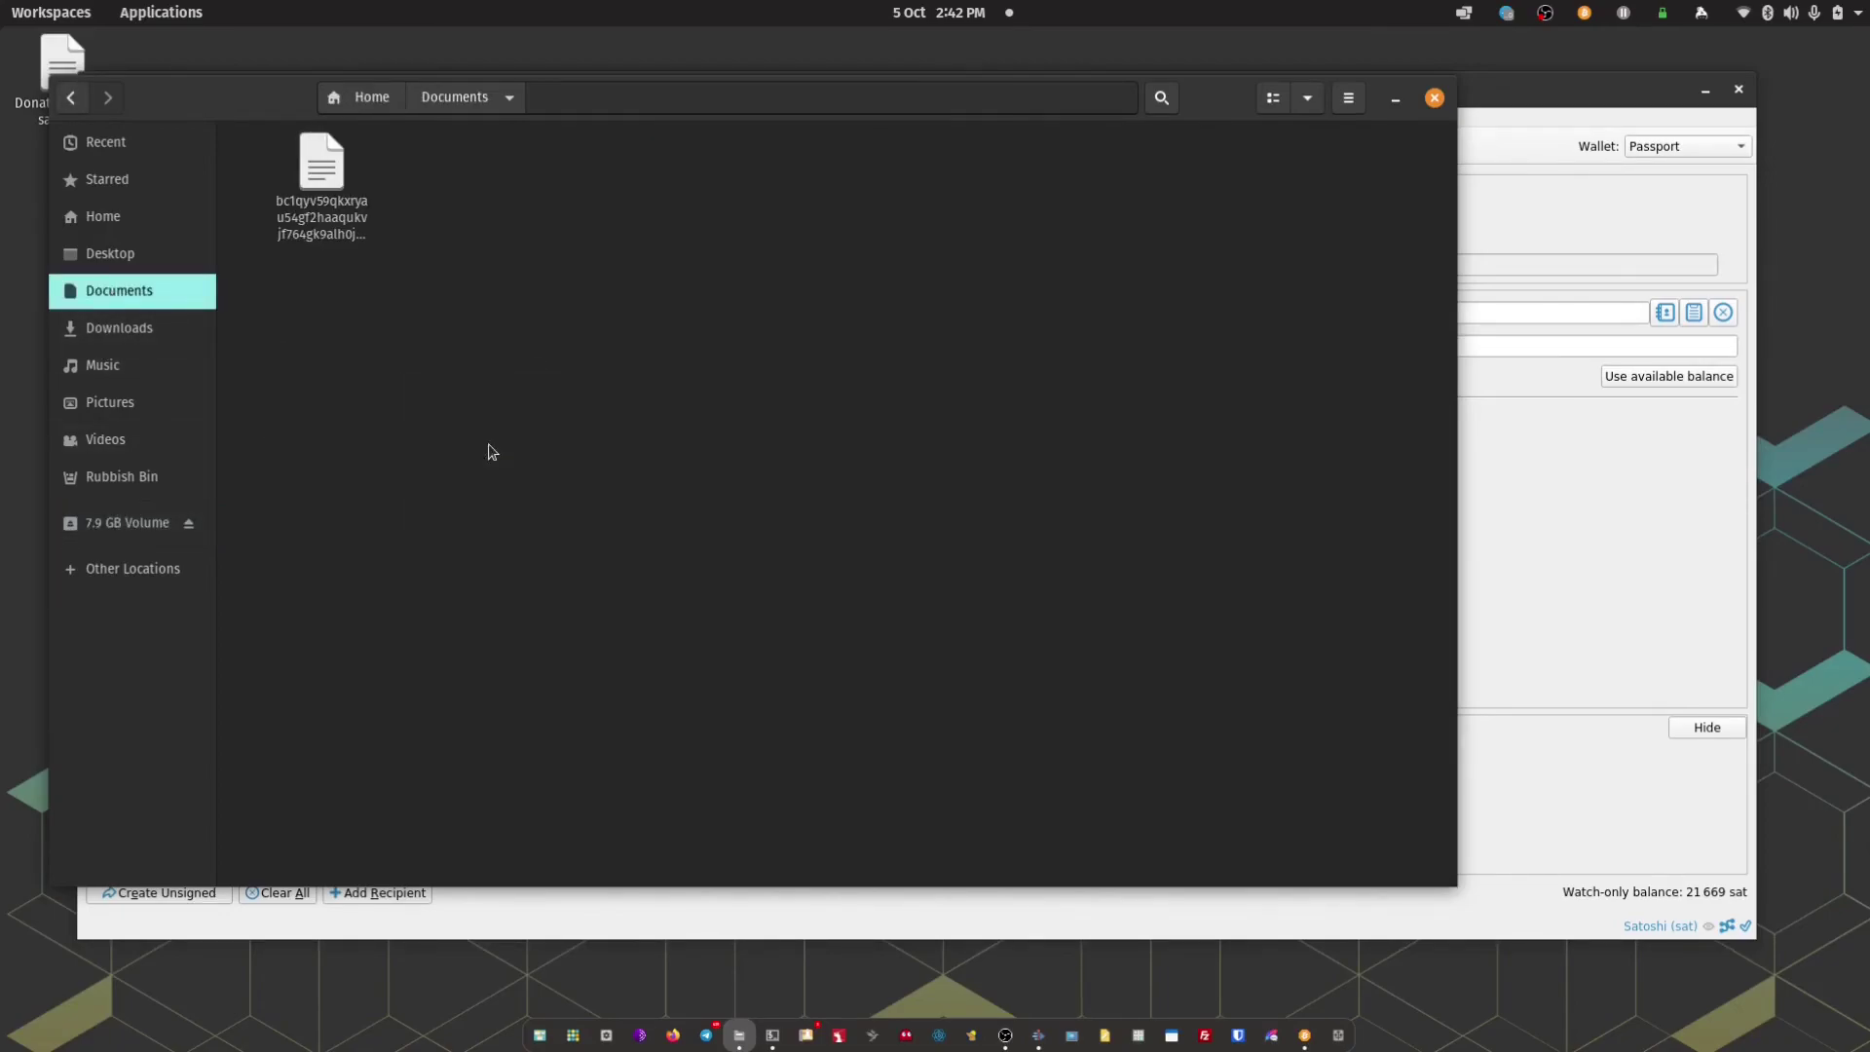
{"action": "left_click", "coordinate": [1434, 97]}
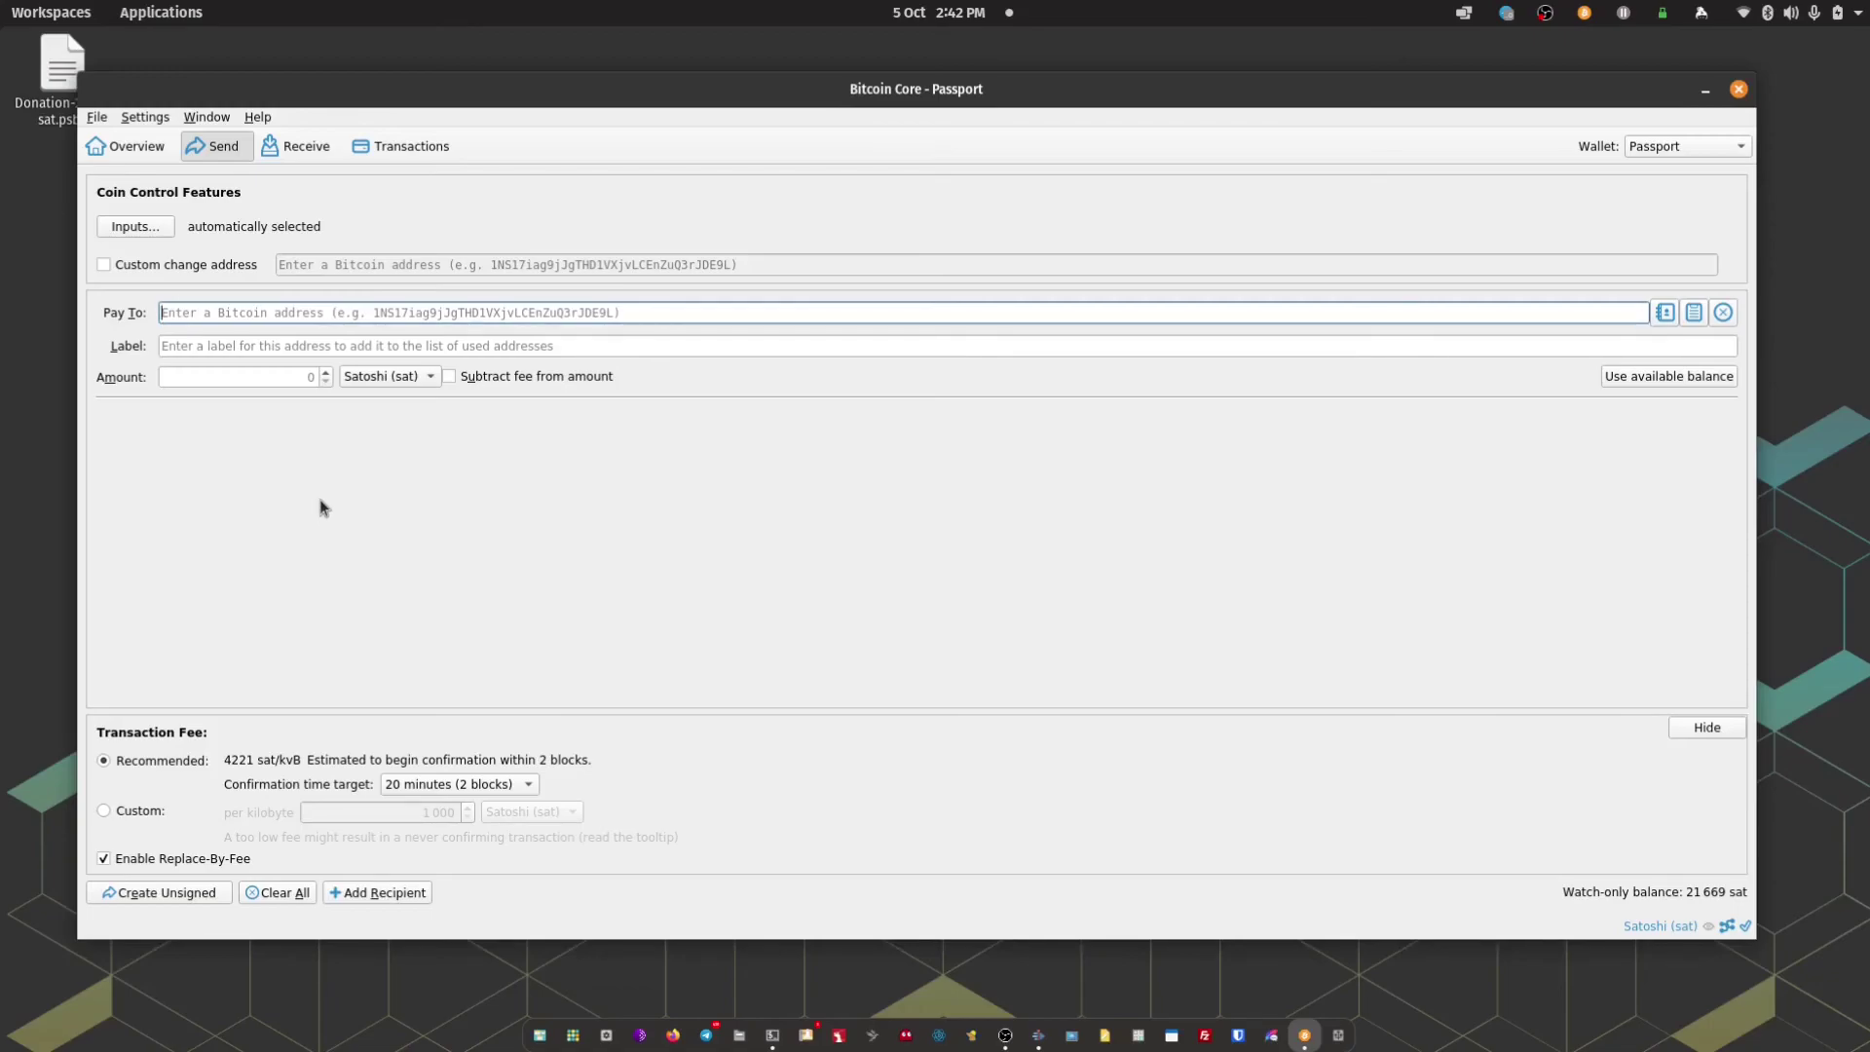
Load the -signed.psbt file through File > Load PSBT from file, broadcast it, and close the PSBT window
{"action": "left_click", "coordinate": [96, 117]}
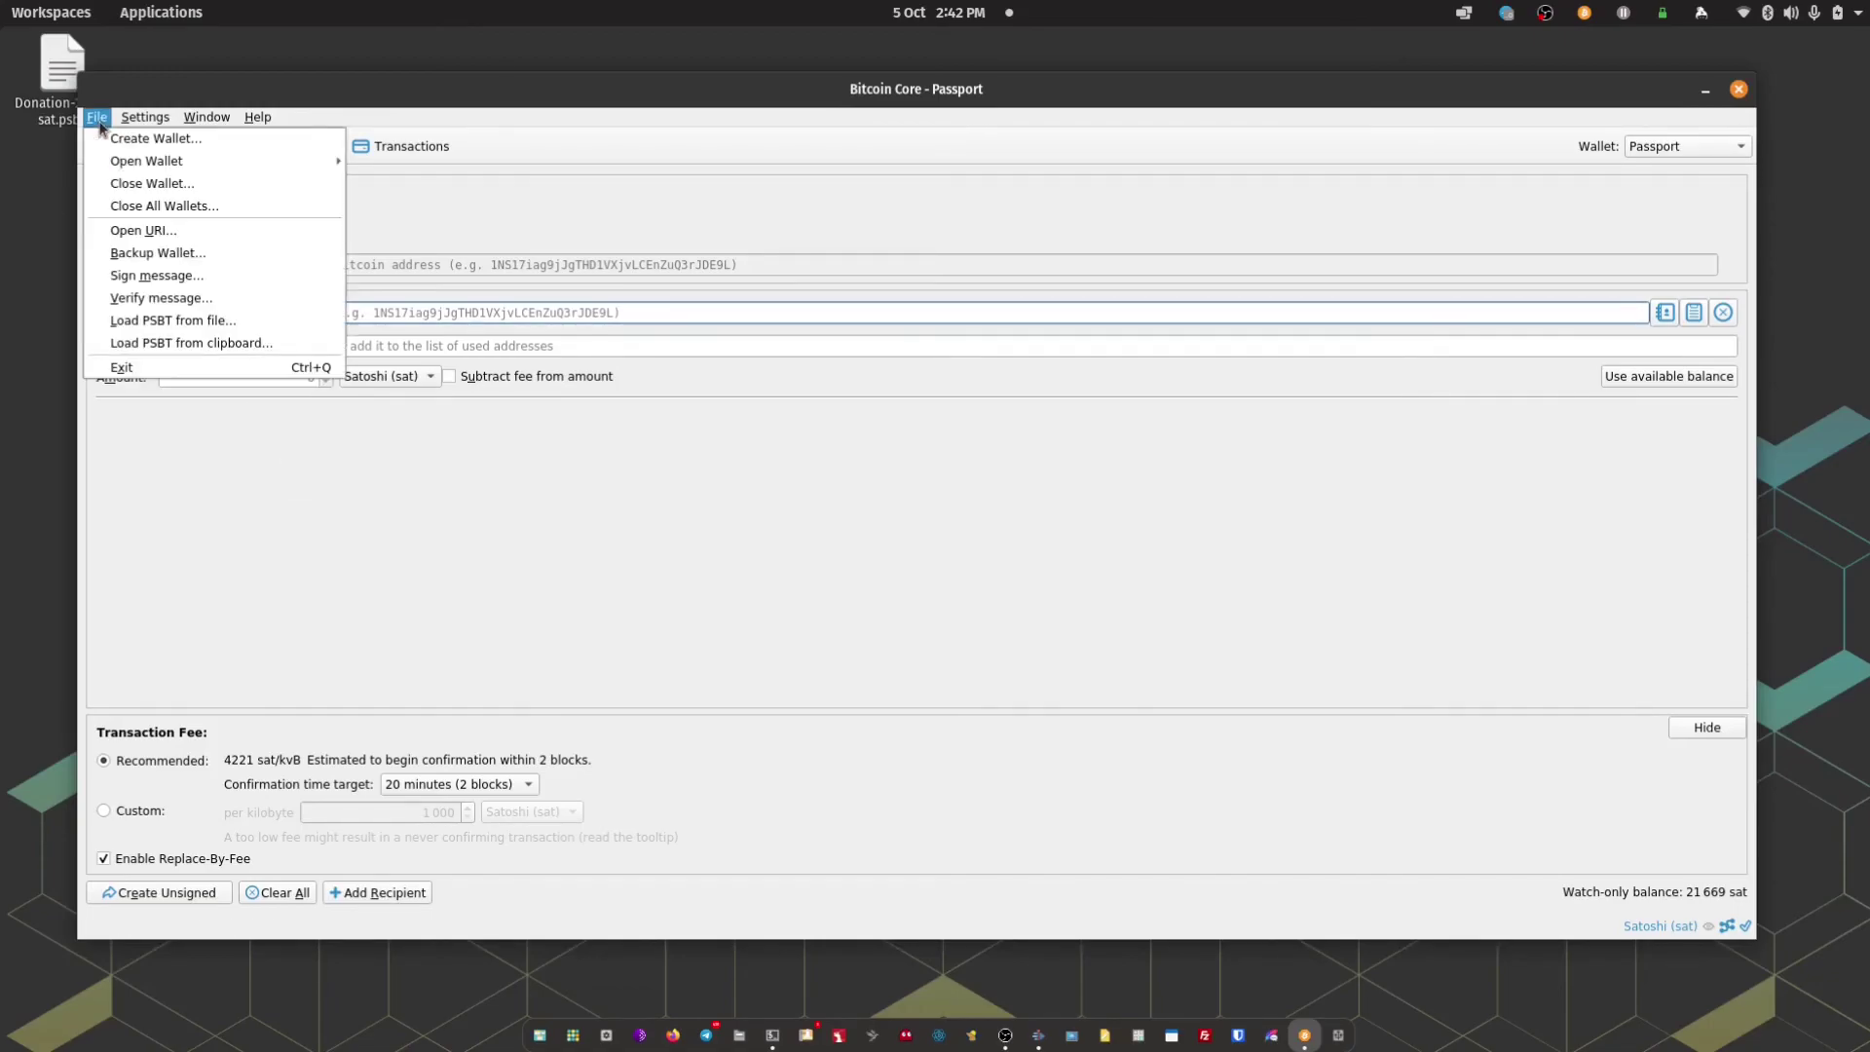
{"action": "left_click", "coordinate": [174, 323]}
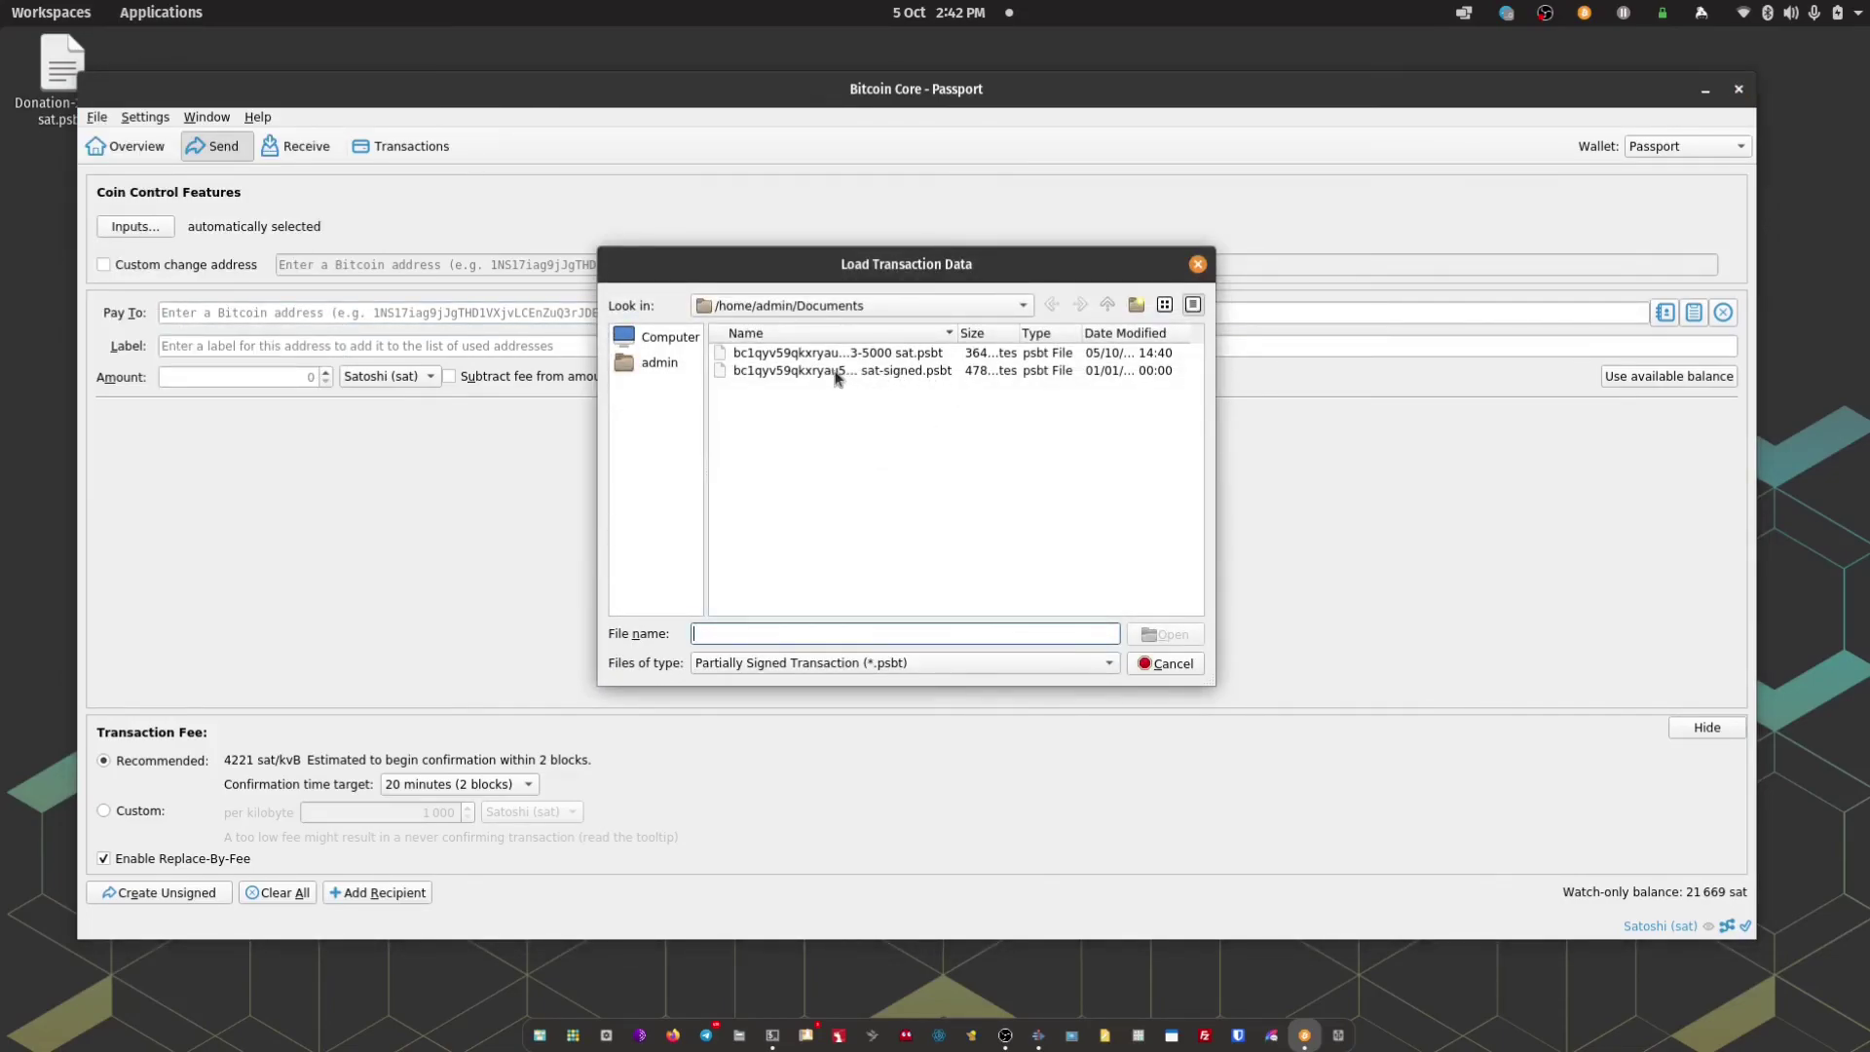
{"action": "double_click", "coordinate": [909, 370]}
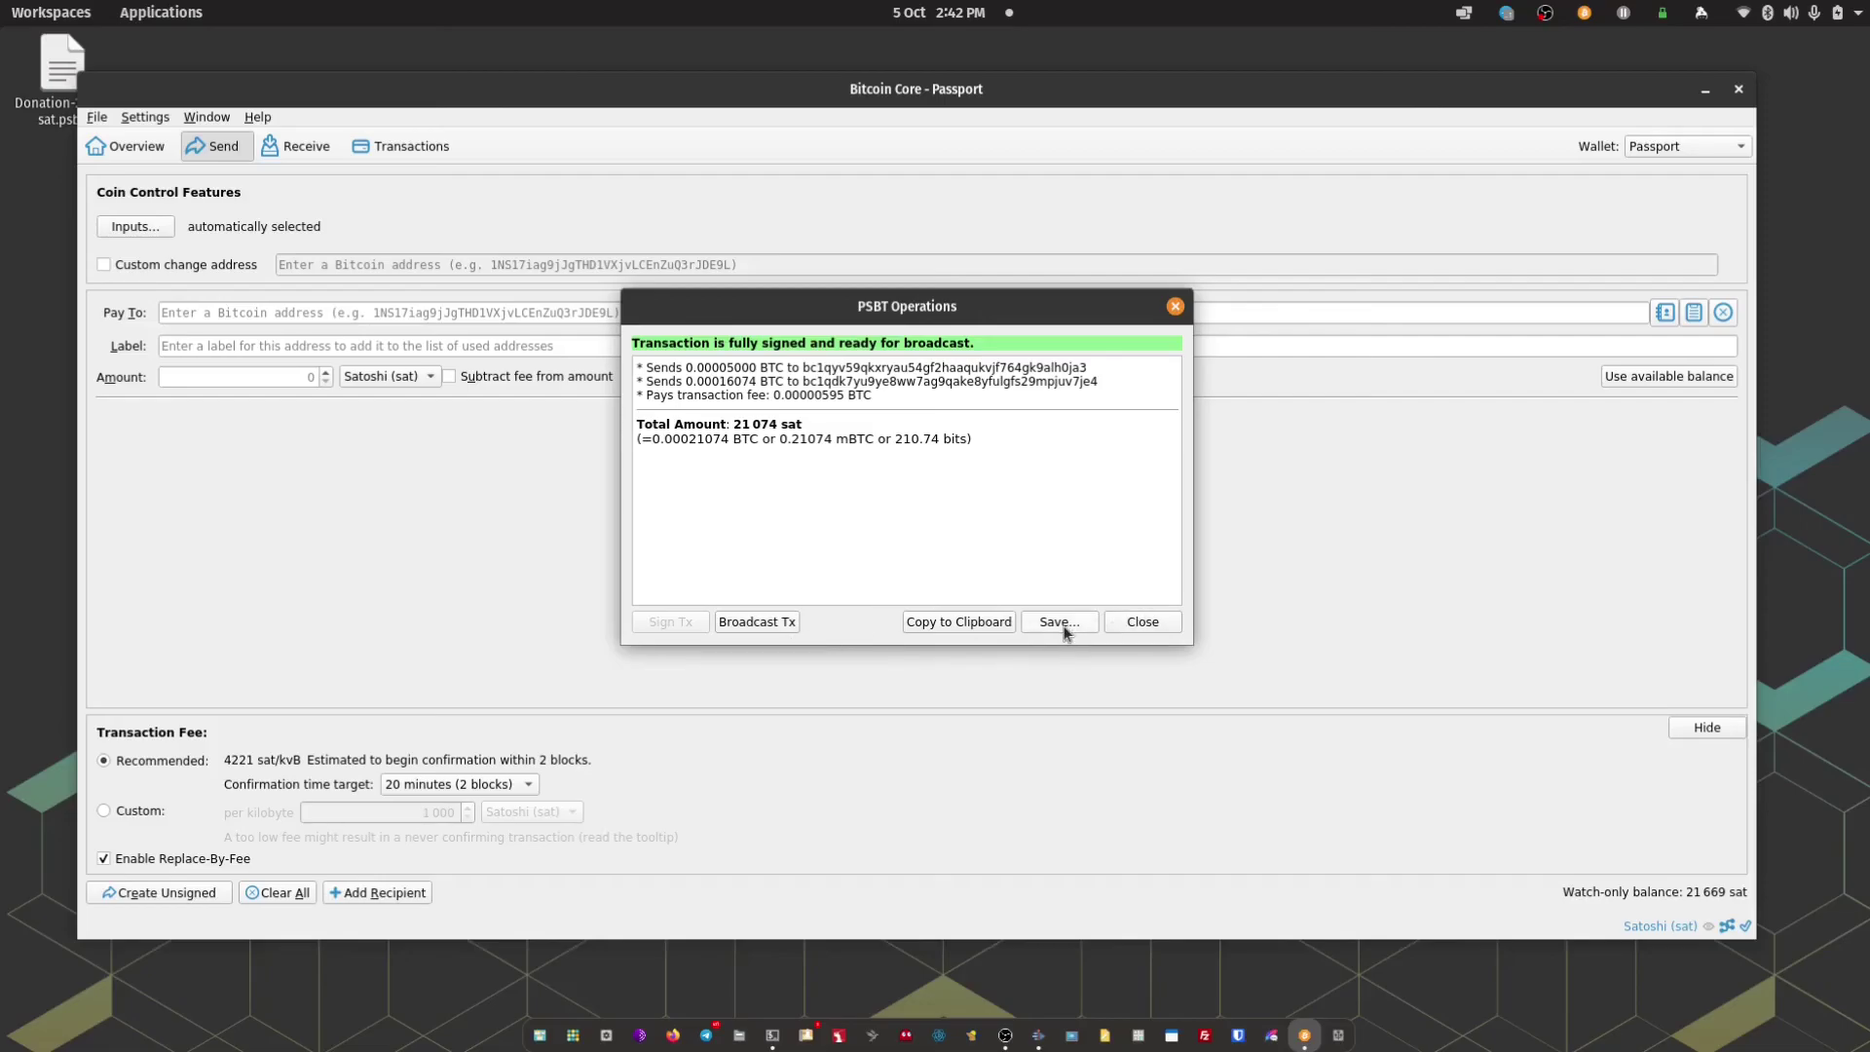
{"action": "left_click", "coordinate": [757, 628]}
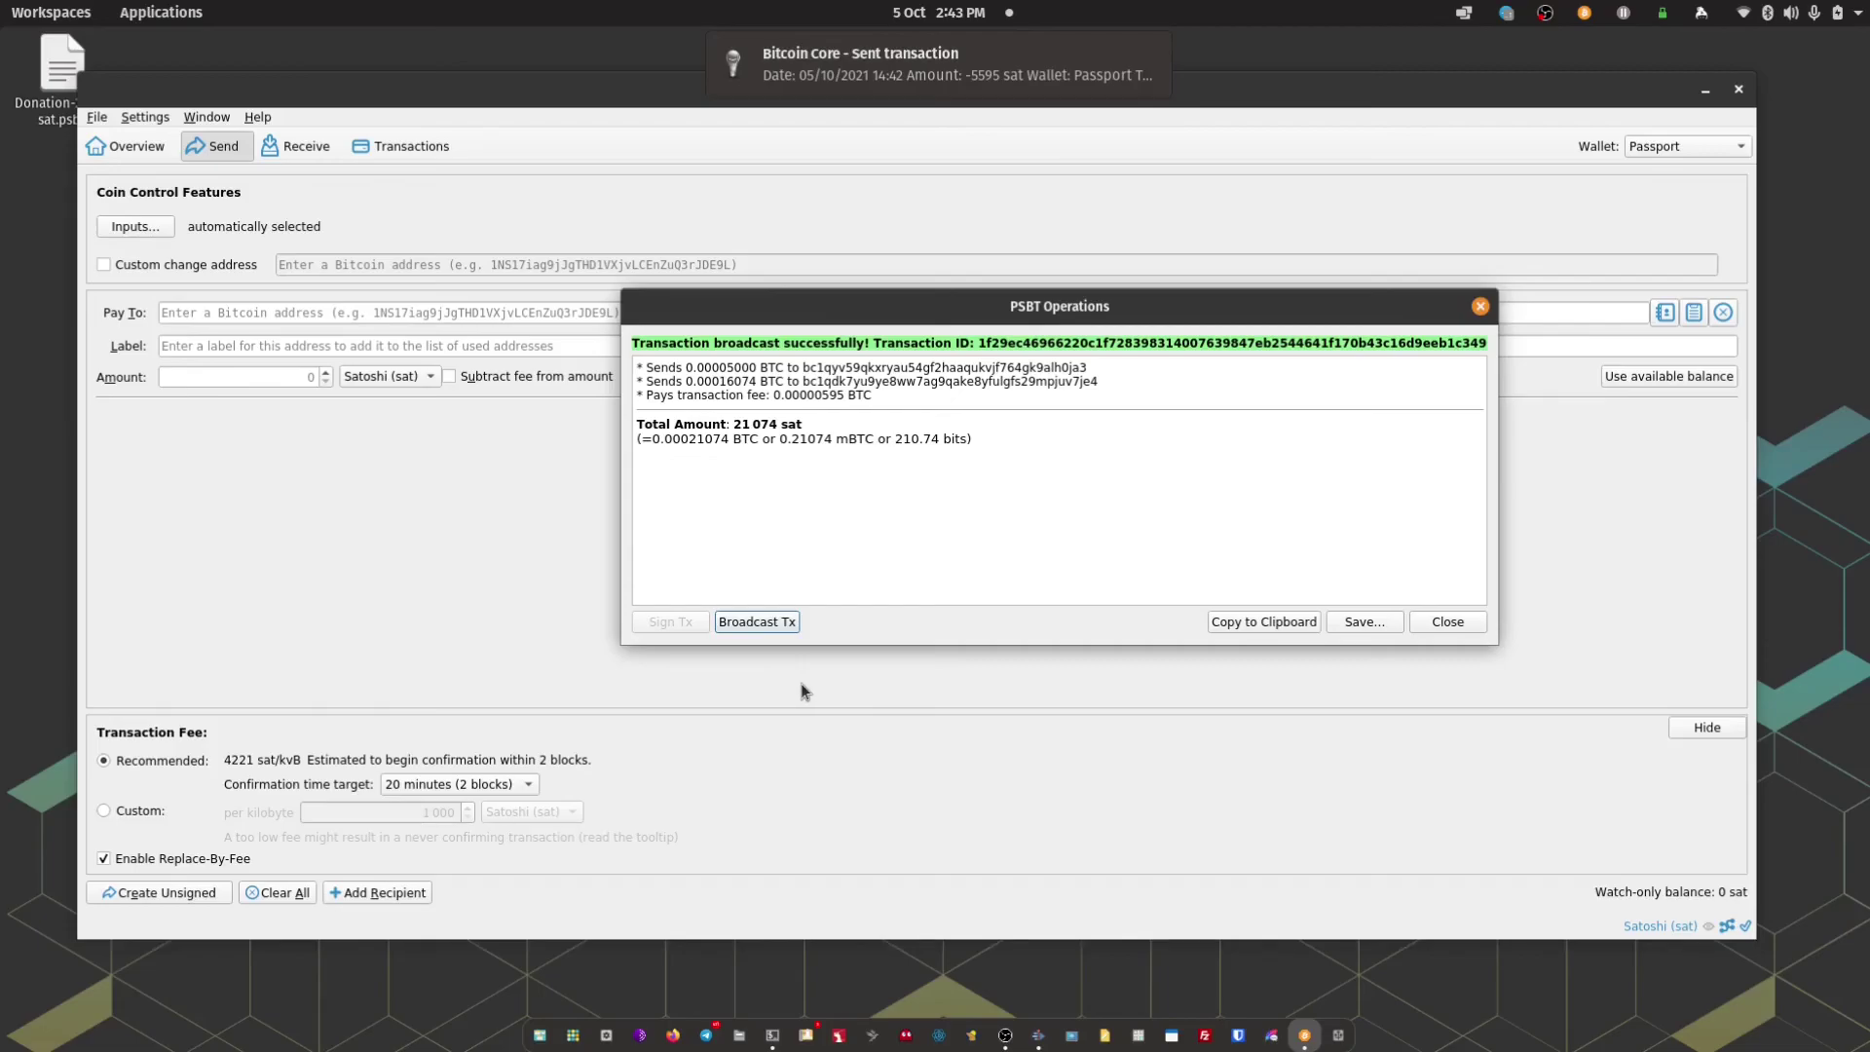
{"action": "left_click", "coordinate": [1438, 628]}
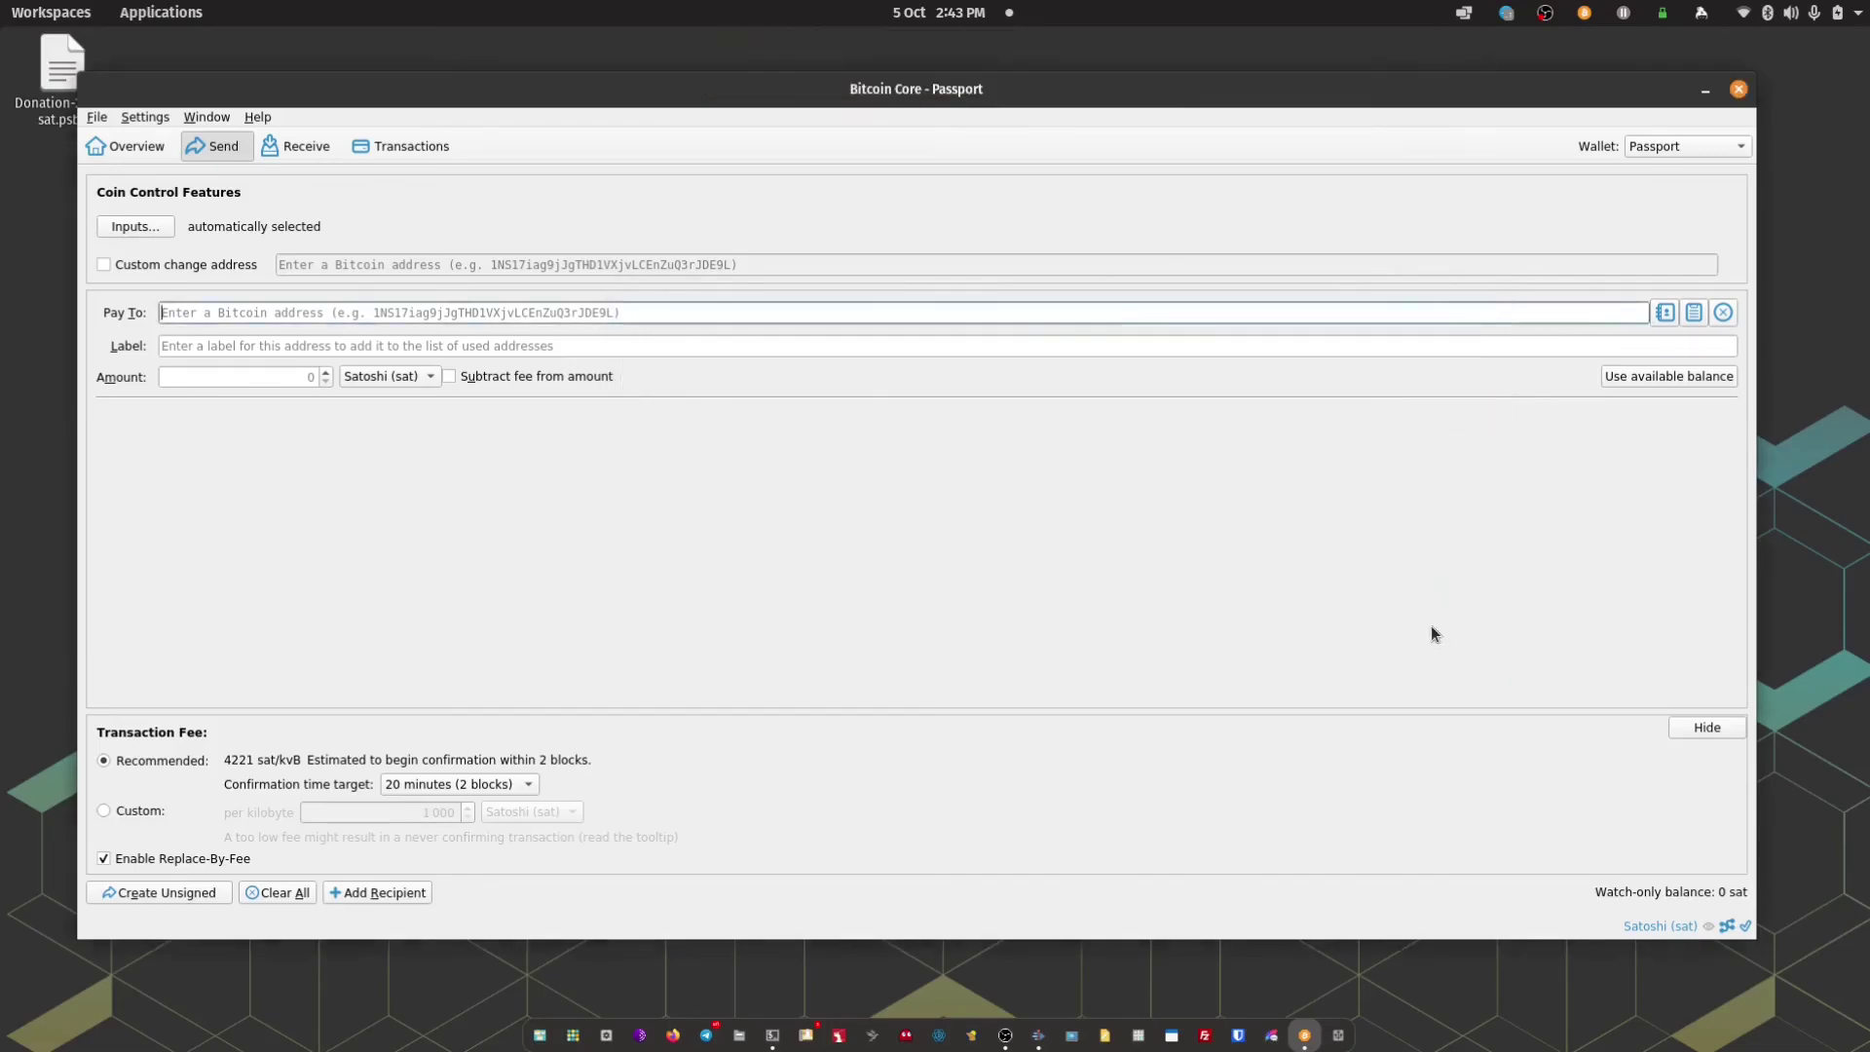
Show details of the -5 595 sat 'Sent to' transaction in the Transactions list
{"action": "left_click", "coordinate": [393, 150]}
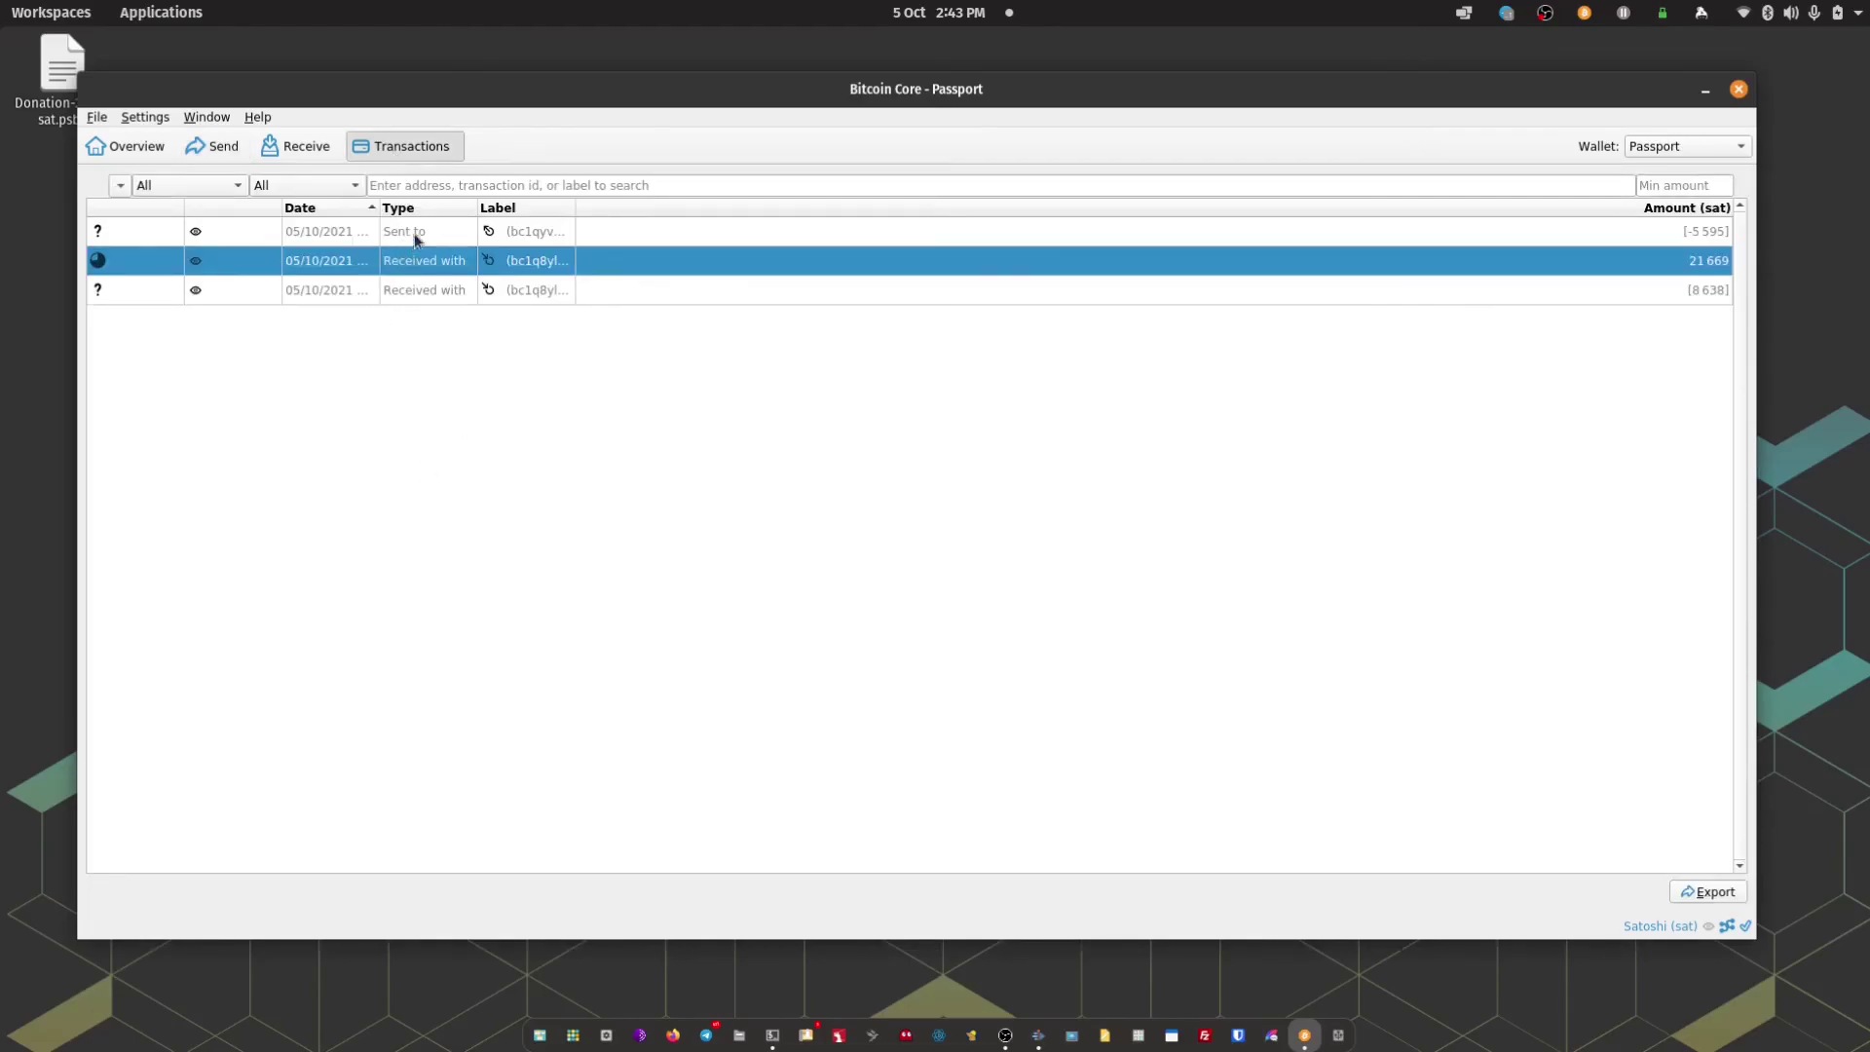
{"action": "left_click", "coordinate": [319, 233]}
{"action": "right_click", "coordinate": [349, 226]}
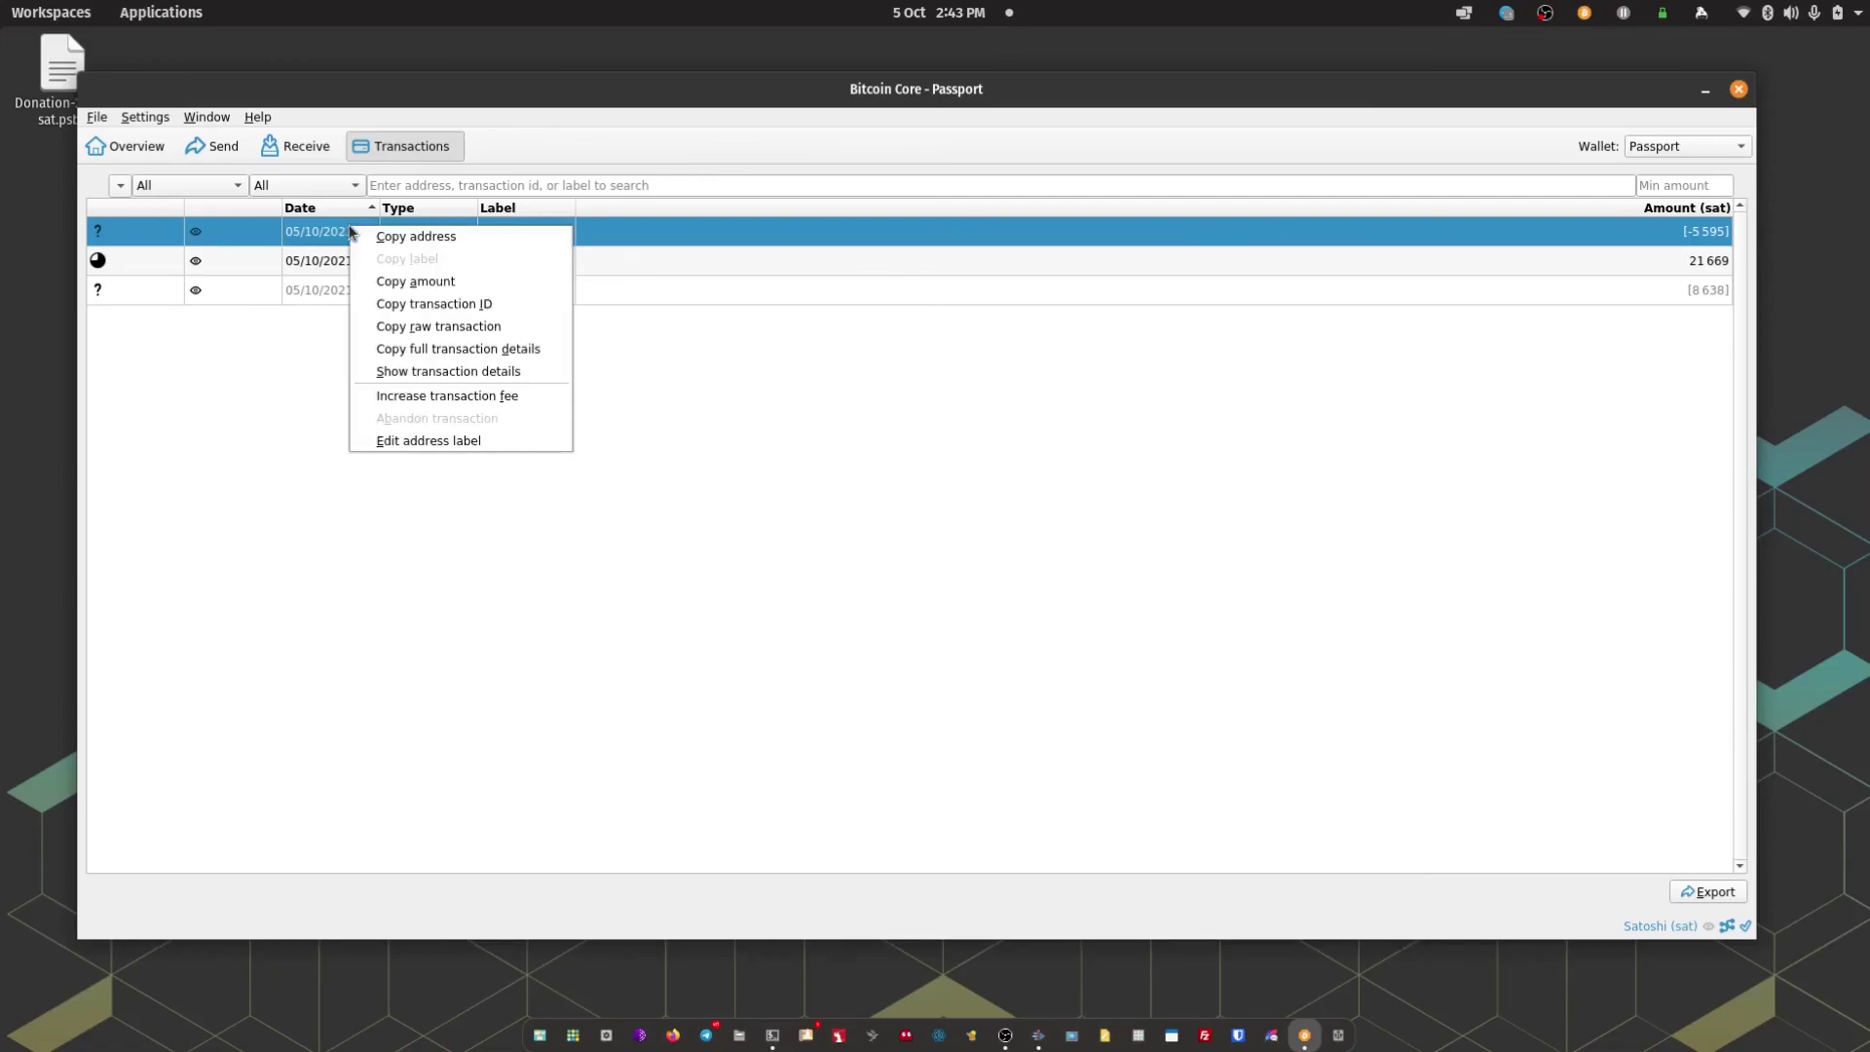
{"action": "left_click", "coordinate": [468, 380]}
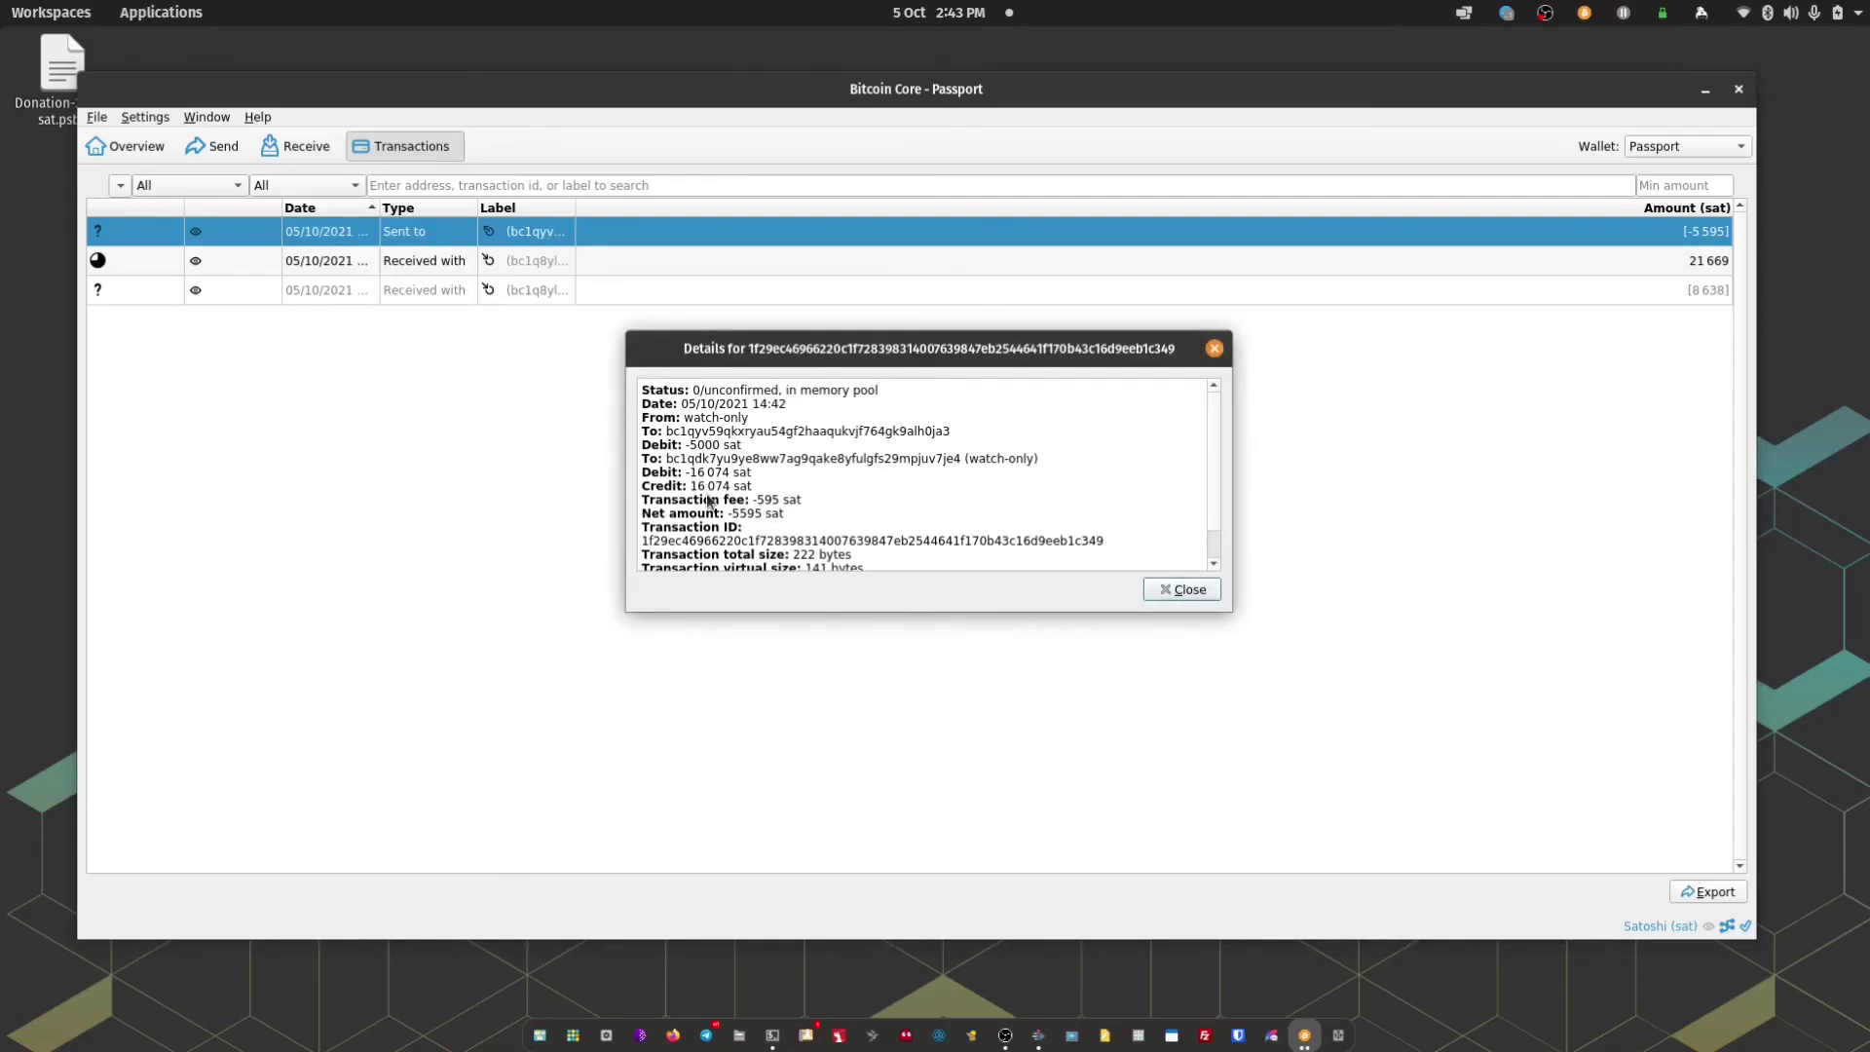